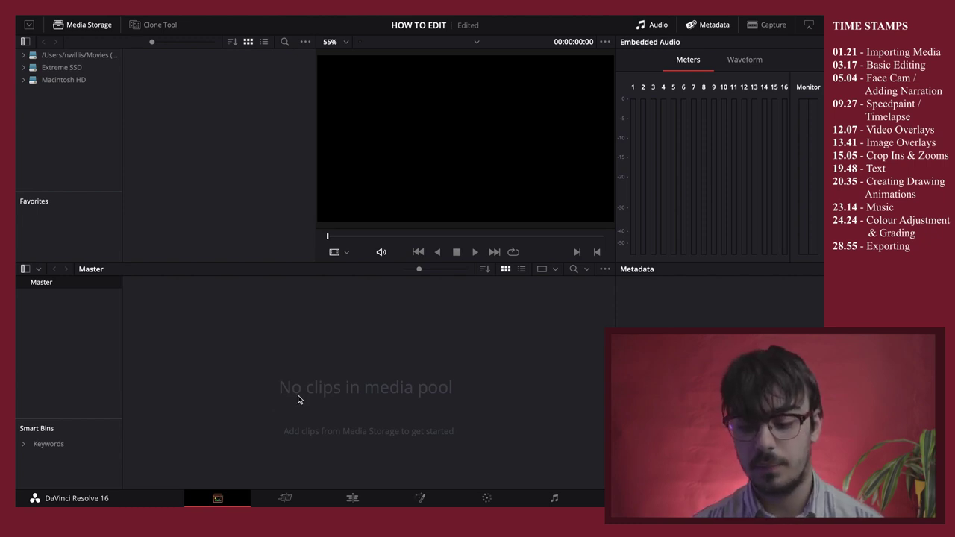
Create a bin named "Art Footage" in the media pool's Master bin
{"action": "right_click", "coordinate": [229, 313]}
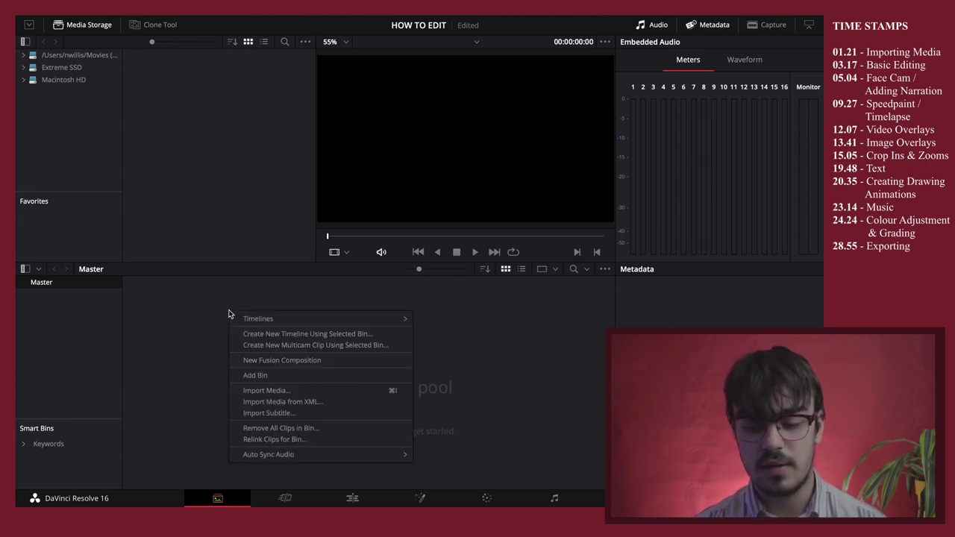
{"action": "left_click", "coordinate": [274, 376]}
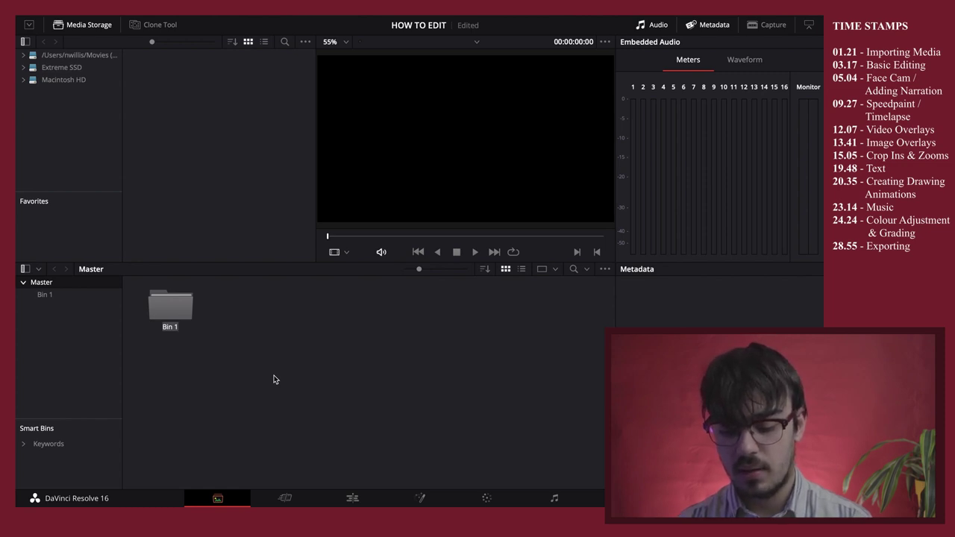
{"action": "type", "text": "Art"}
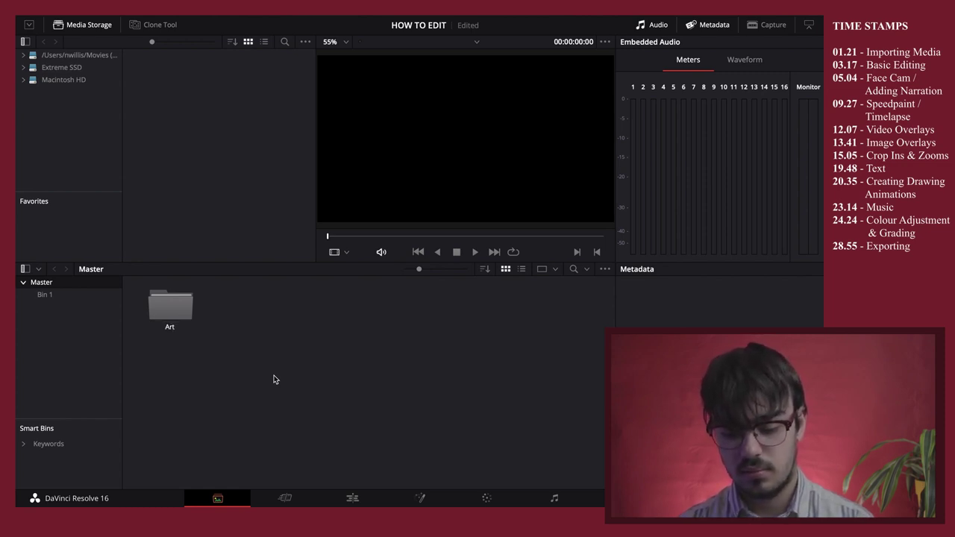
{"action": "type", "text": " Footage"}
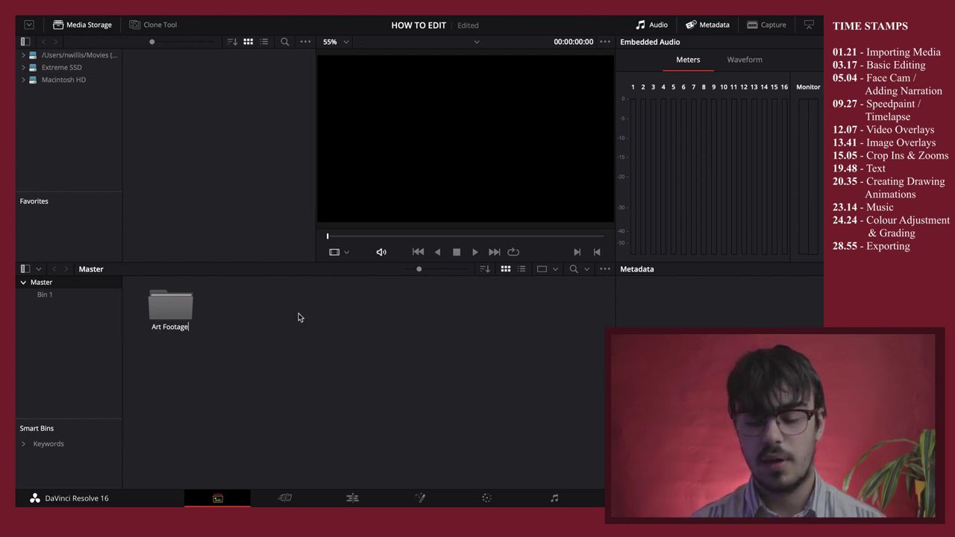
{"action": "key", "text": "Return"}
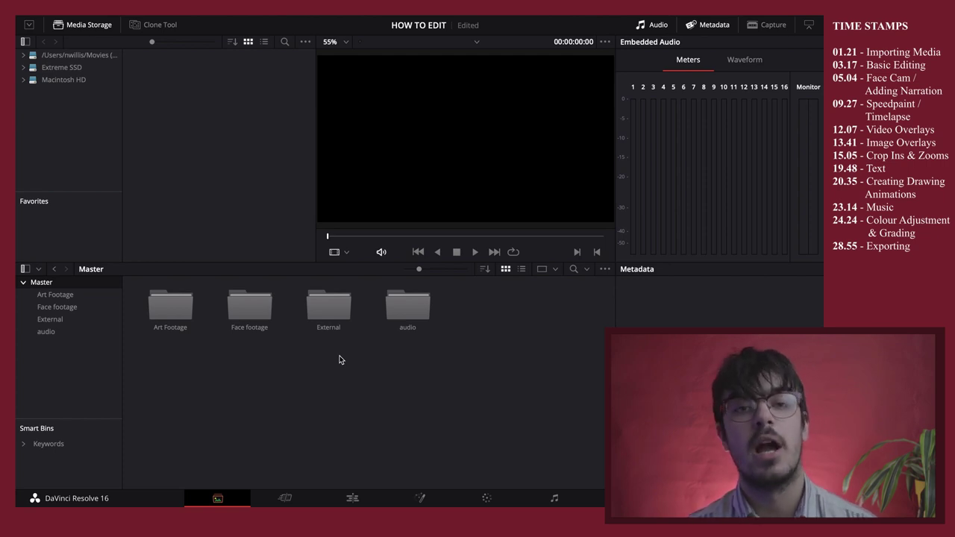
Import IMG_0053 to IMG_0057 and IMG_0062 from the MIDSOMMAR folder into the Art Footage bin, changing the project frame rate to match
{"action": "key", "text": "F3"}
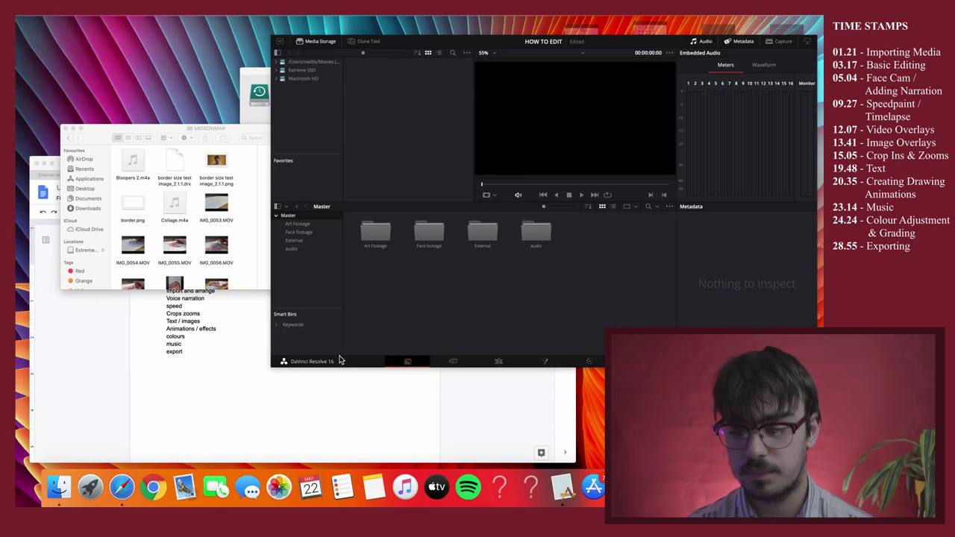
{"action": "left_click", "coordinate": [224, 200]}
{"action": "scroll", "coordinate": [351, 254], "scroll_direction": "down", "scroll_amount": 1}
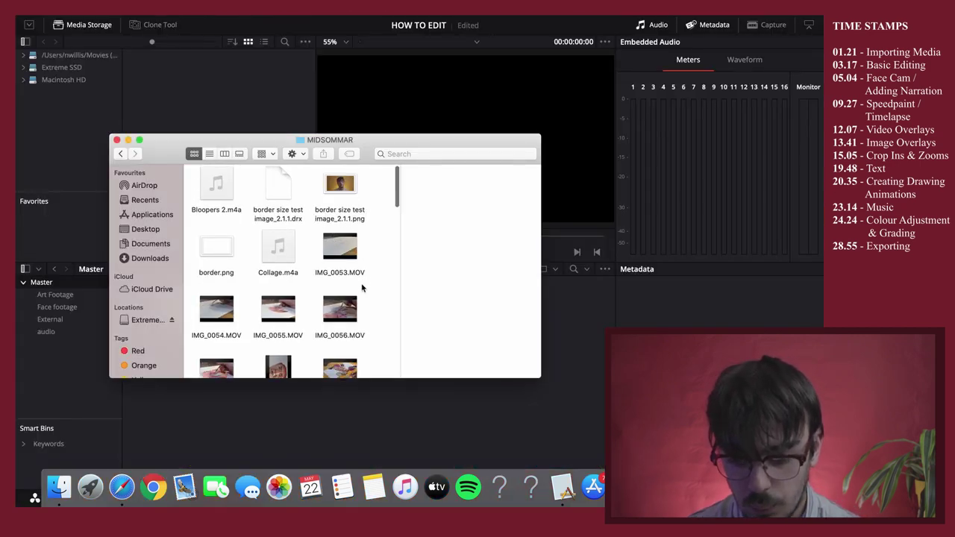
{"action": "left_click", "coordinate": [346, 276]}
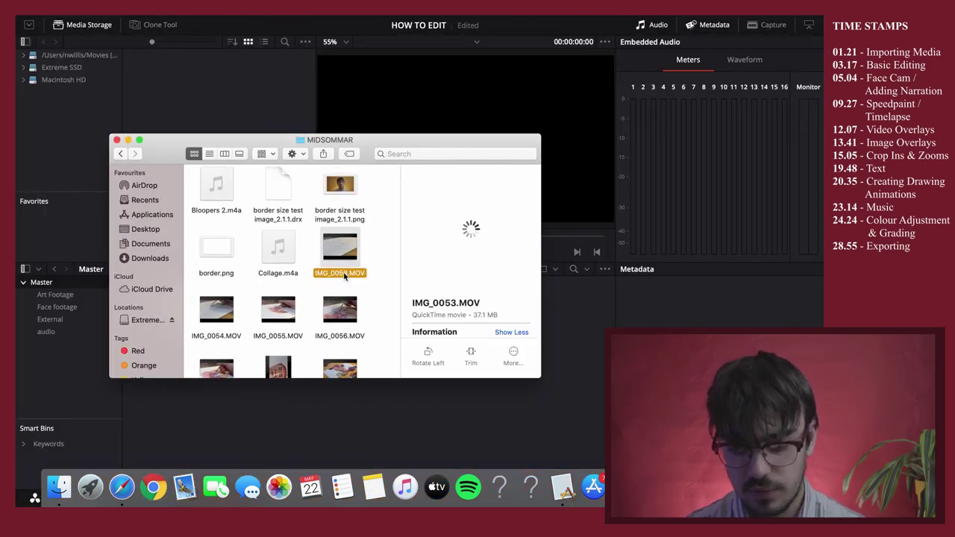
{"action": "left_click", "coordinate": [232, 343], "text": "super"}
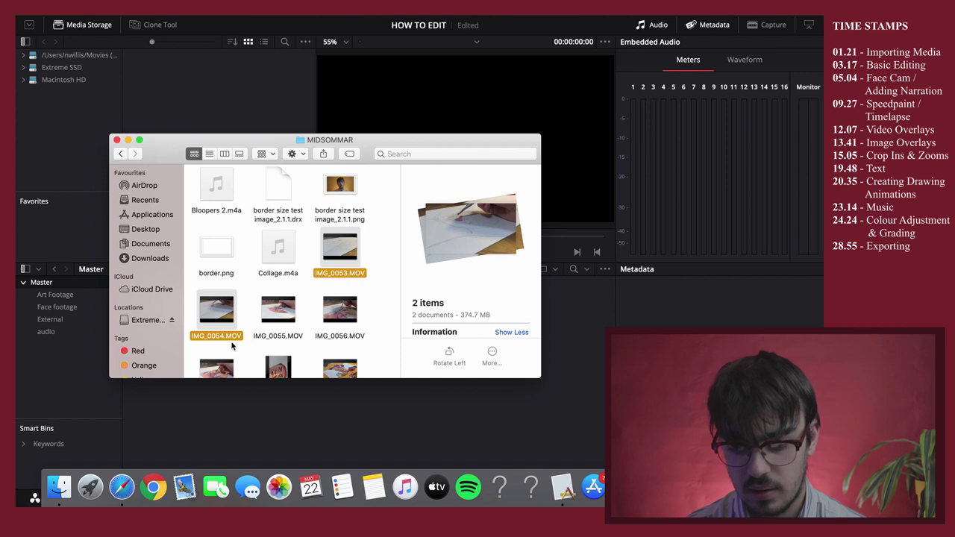
{"action": "left_click", "coordinate": [281, 338], "text": "super"}
{"action": "left_click", "coordinate": [343, 340], "text": "super"}
{"action": "scroll", "coordinate": [299, 340], "scroll_direction": "down", "scroll_amount": 2}
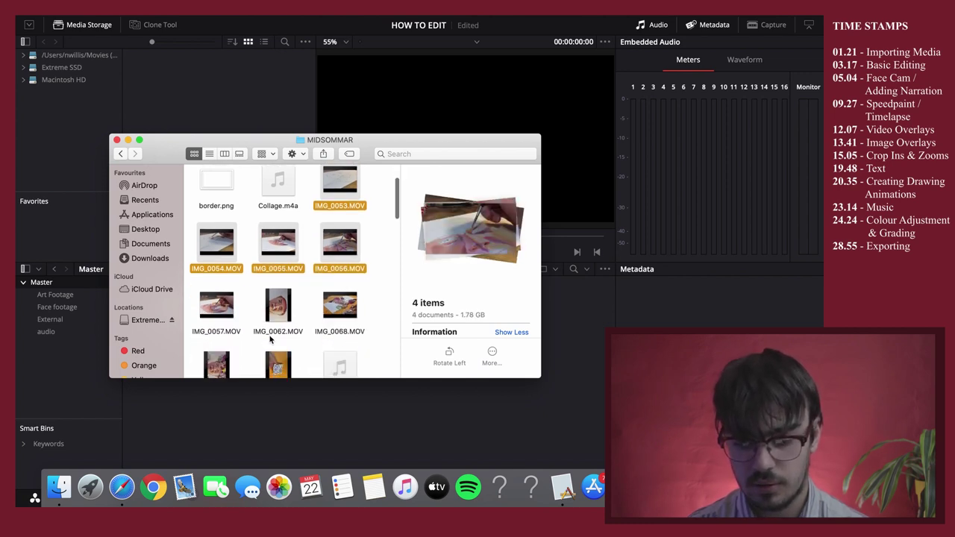
{"action": "left_click", "coordinate": [232, 332], "text": "super"}
{"action": "left_click", "coordinate": [280, 332], "text": "super"}
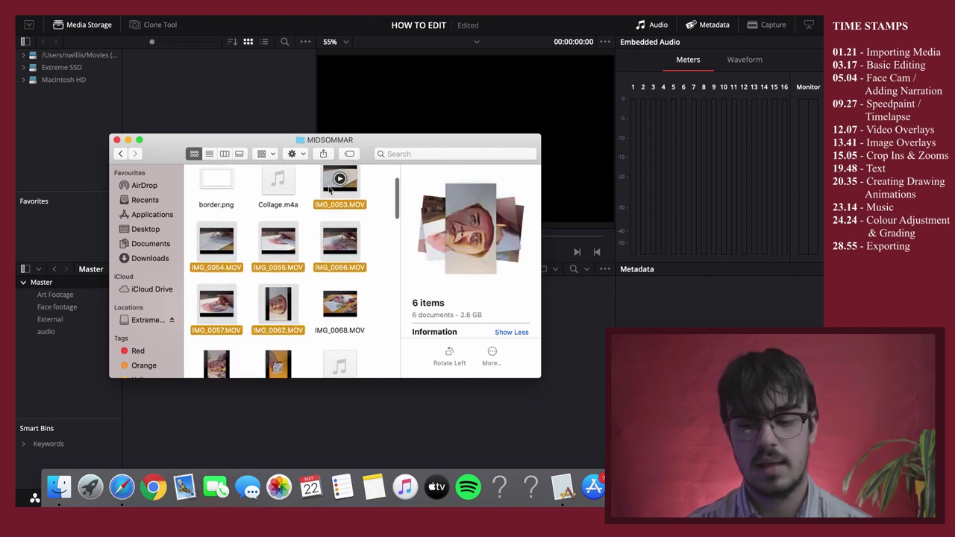
{"action": "left_click_drag", "start_coordinate": [271, 153], "coordinate": [491, 143]}
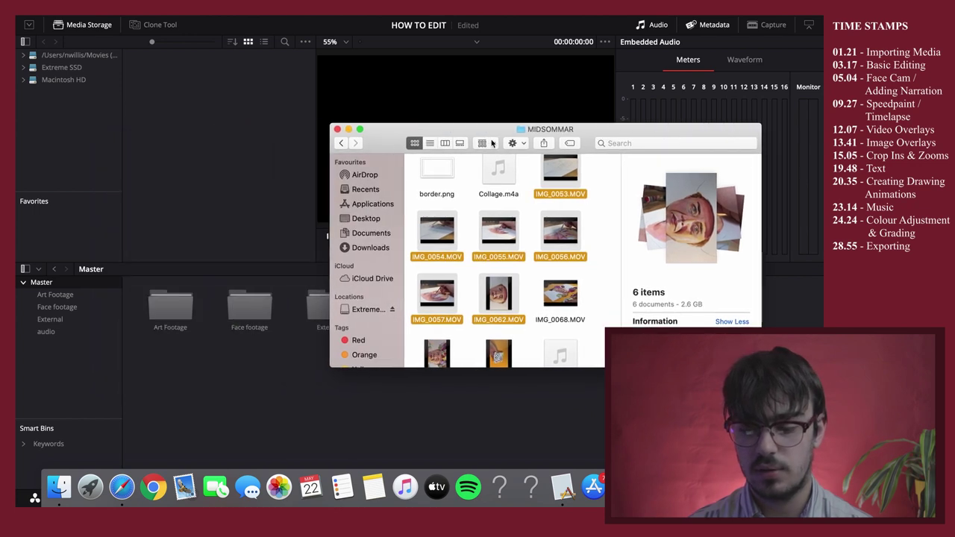
{"action": "left_click_drag", "start_coordinate": [559, 173], "coordinate": [175, 312]}
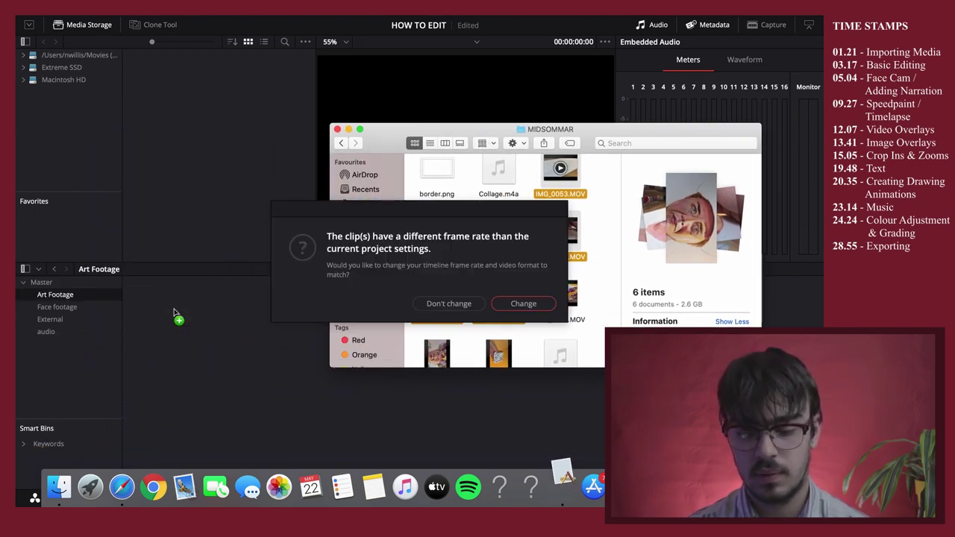
{"action": "left_click", "coordinate": [524, 304]}
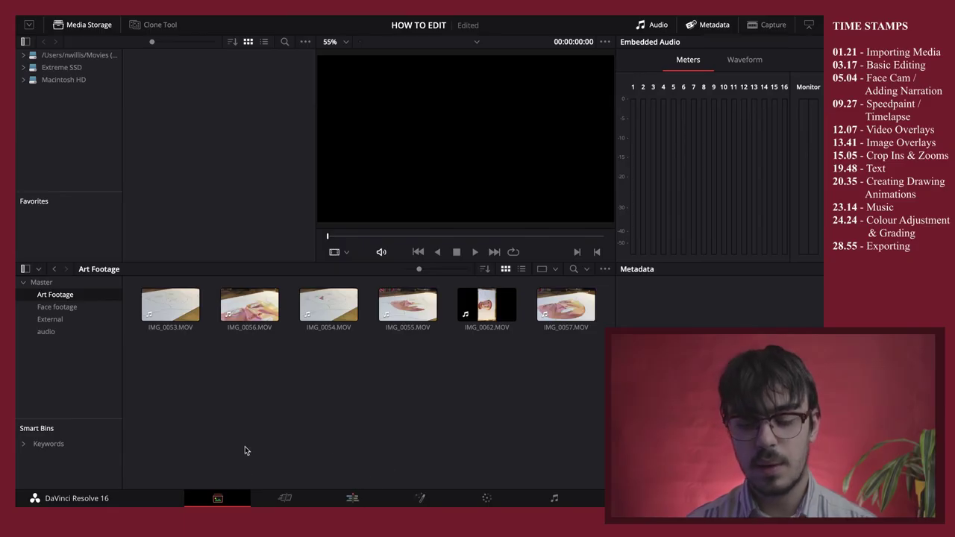
On the Edit page, place the art clips end to end on the timeline, starting with IMG_0053 and IMG_0054 and appending MVI_4533
{"action": "left_click", "coordinate": [360, 503]}
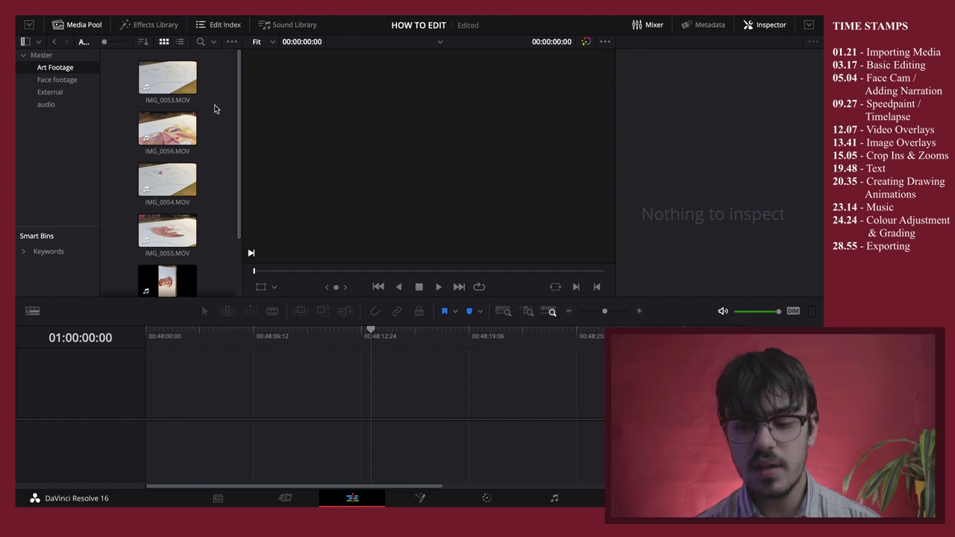
{"action": "scroll", "coordinate": [214, 109], "scroll_direction": "down", "scroll_amount": 1}
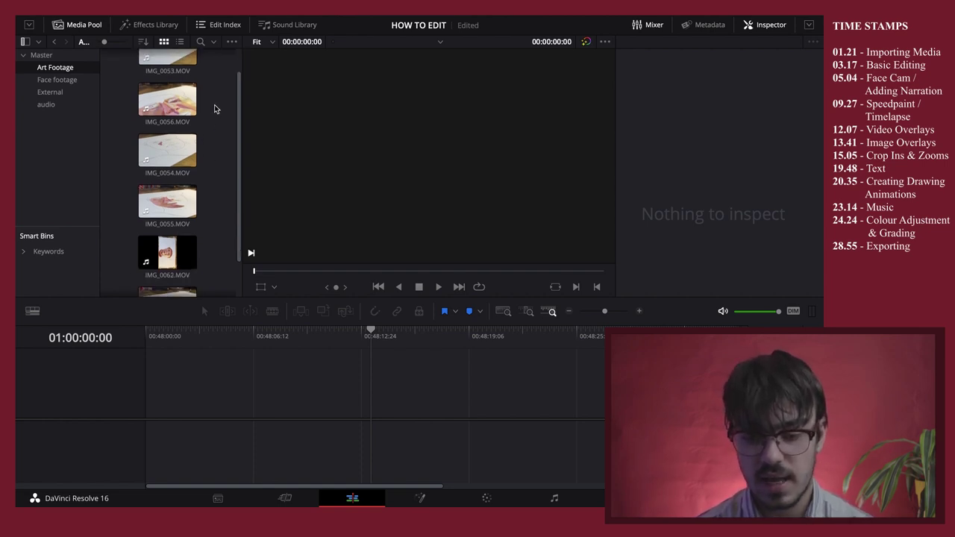
{"action": "scroll", "coordinate": [214, 109], "scroll_direction": "up", "scroll_amount": 1}
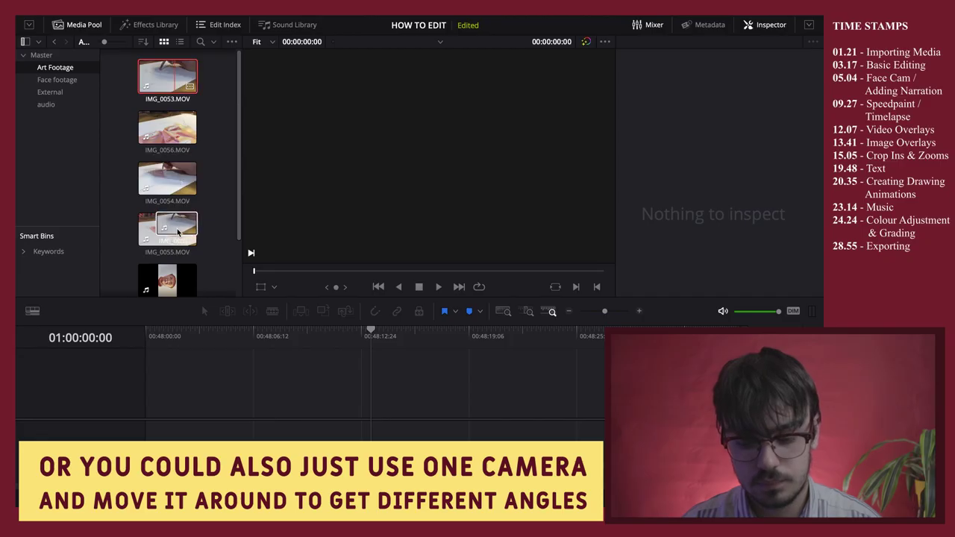
{"action": "left_click_drag", "start_coordinate": [177, 227], "coordinate": [170, 412]}
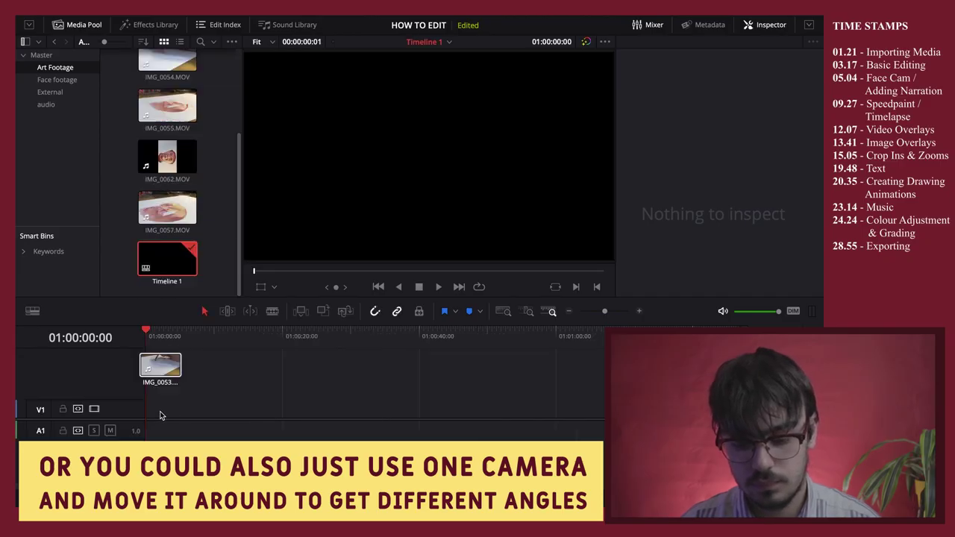
{"action": "left_click_drag", "start_coordinate": [156, 176], "coordinate": [196, 417]}
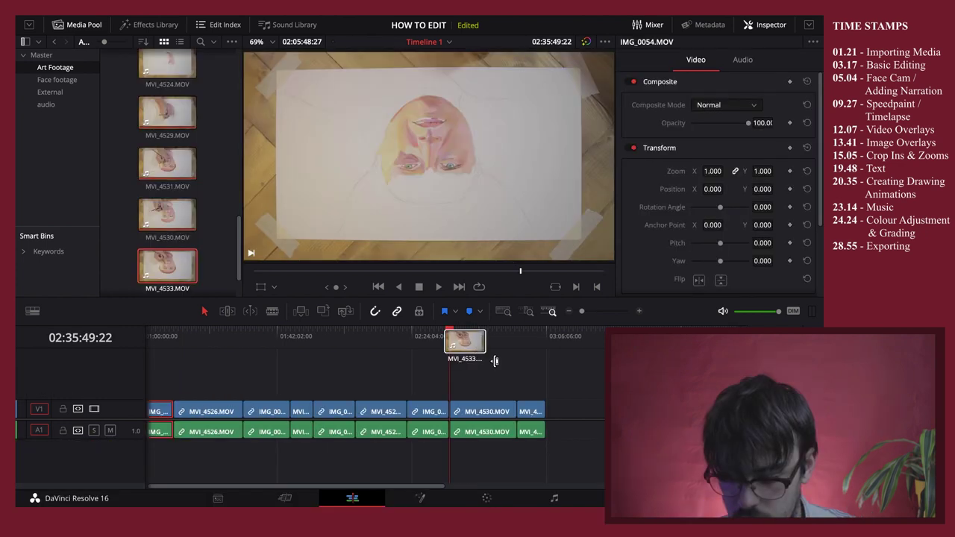
{"action": "left_click_drag", "start_coordinate": [494, 361], "coordinate": [551, 415]}
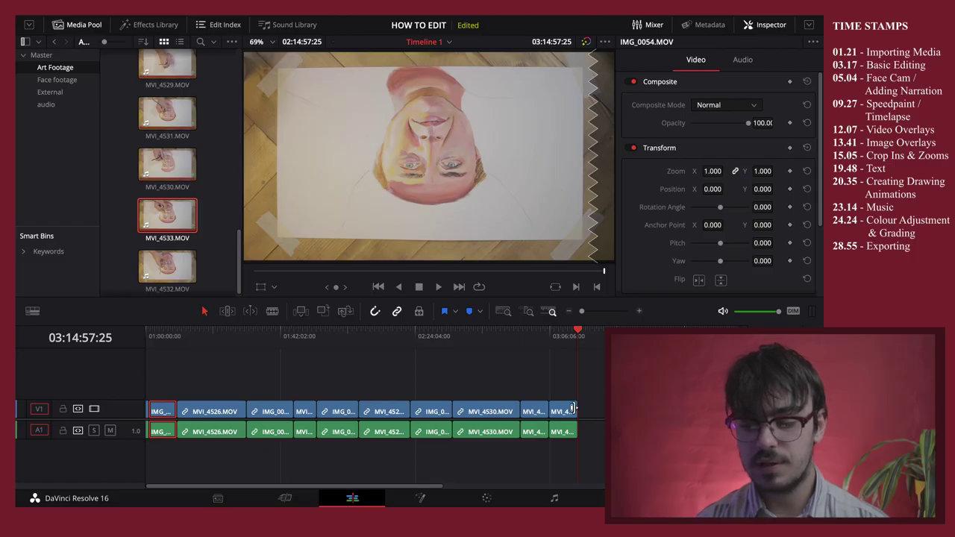
Select all clips on the timeline and set their rotation angle to 180
{"action": "left_click_drag", "start_coordinate": [563, 384], "coordinate": [67, 452]}
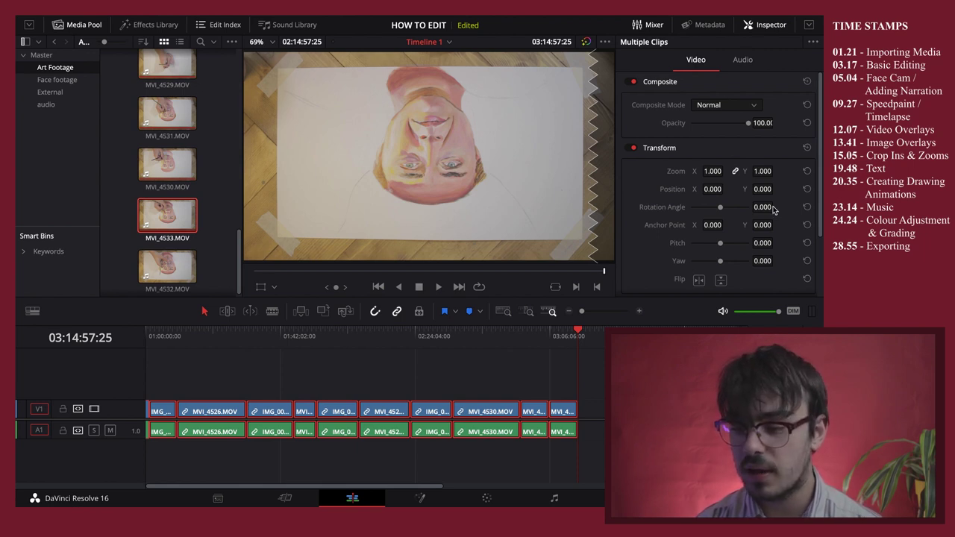
{"action": "left_click", "coordinate": [763, 28]}
{"action": "left_click", "coordinate": [764, 29]}
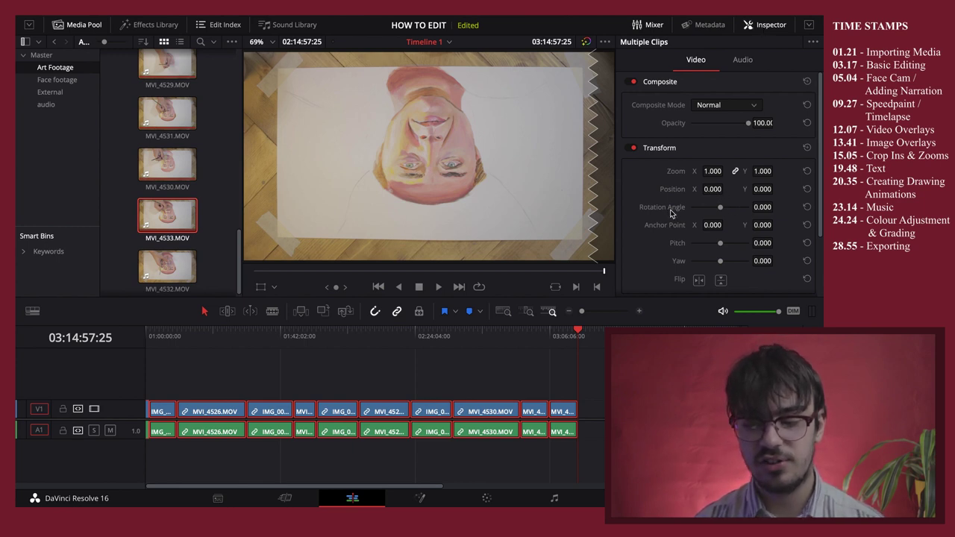
{"action": "left_click", "coordinate": [762, 207]}
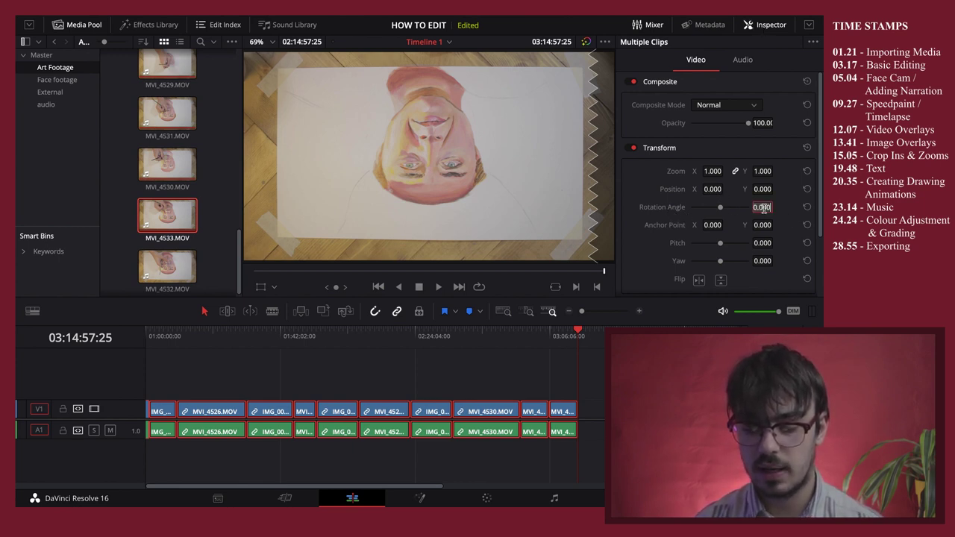
{"action": "key", "text": "BackSpace"}
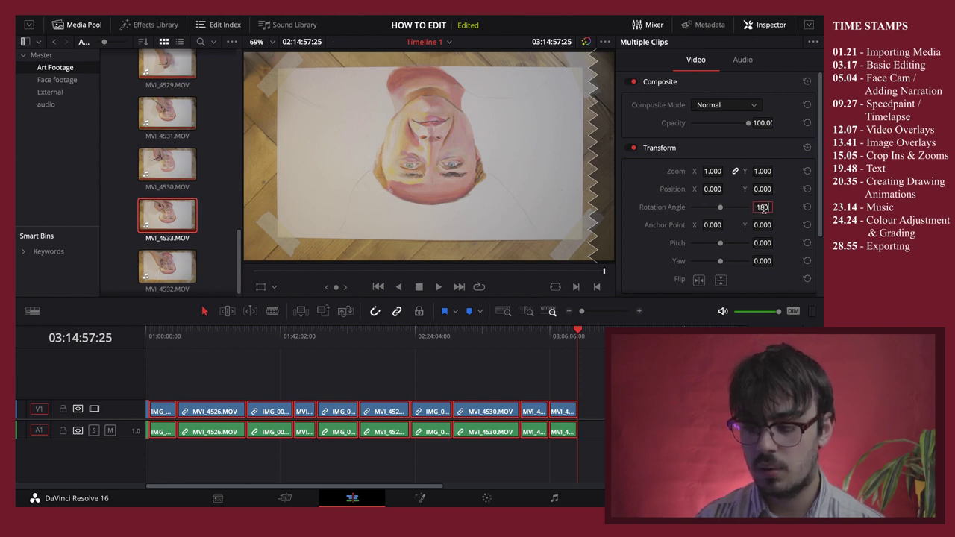
{"action": "type", "text": "180"}
{"action": "key", "text": "Return"}
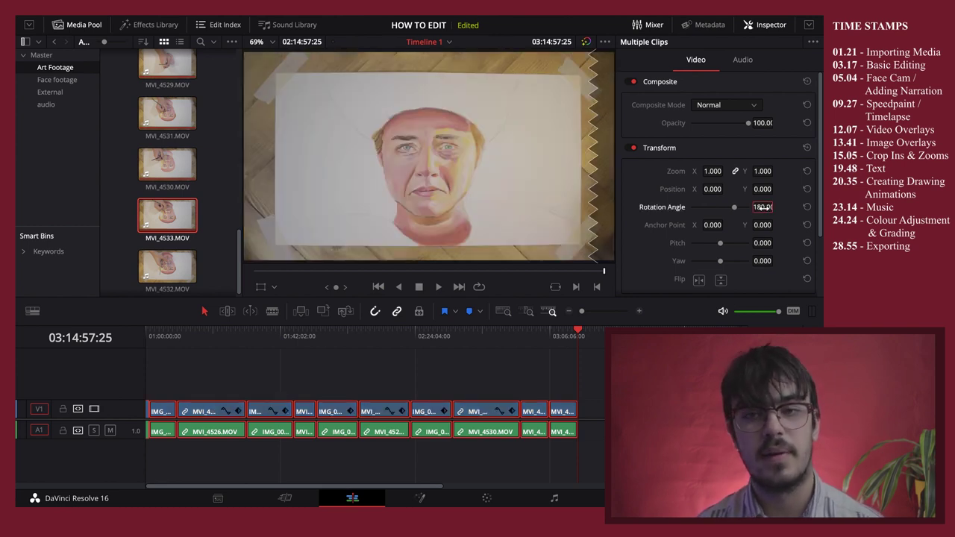
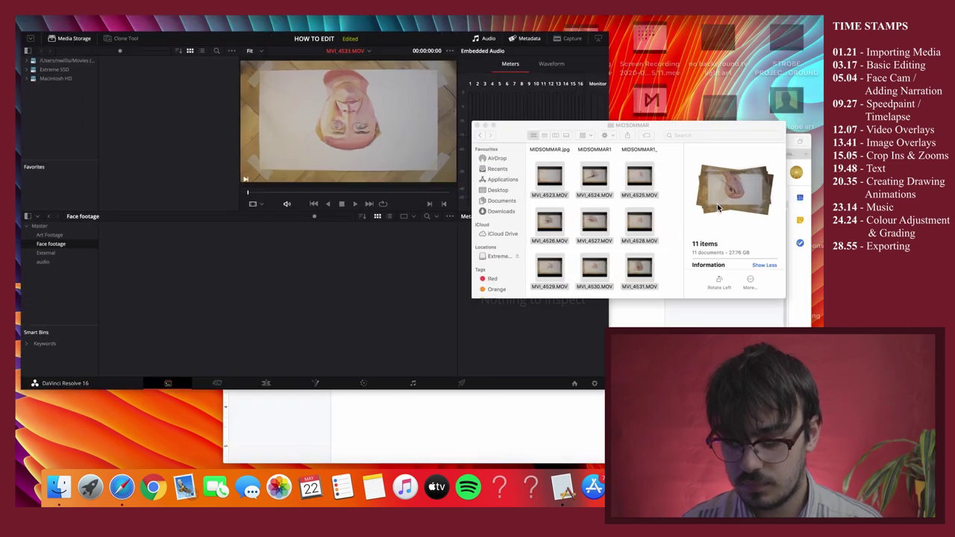
Import the face-cam clips MVI_4556 to MVI_4563 from the MIDSOMMAR folder into the Face footage bin
{"action": "scroll", "coordinate": [521, 284], "scroll_direction": "down", "scroll_amount": 3}
{"action": "scroll", "coordinate": [520, 283], "scroll_direction": "down", "scroll_amount": 4}
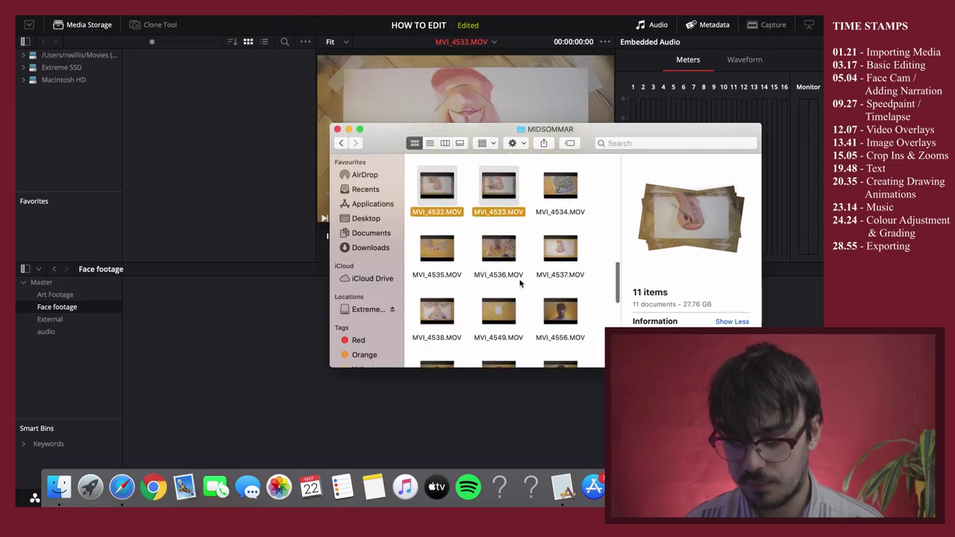
{"action": "left_click", "coordinate": [547, 270]}
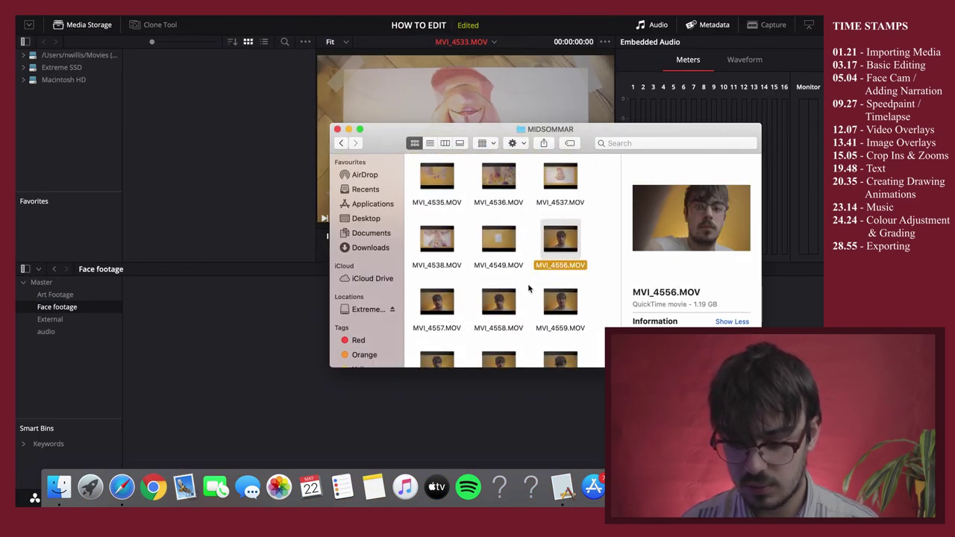
{"action": "left_click", "coordinate": [443, 329], "text": "shift"}
{"action": "left_click", "coordinate": [490, 332], "text": "shift"}
{"action": "left_click", "coordinate": [550, 332], "text": "shift"}
{"action": "scroll", "coordinate": [548, 327], "scroll_direction": "down", "scroll_amount": 3}
{"action": "left_click", "coordinate": [557, 295], "text": "shift"}
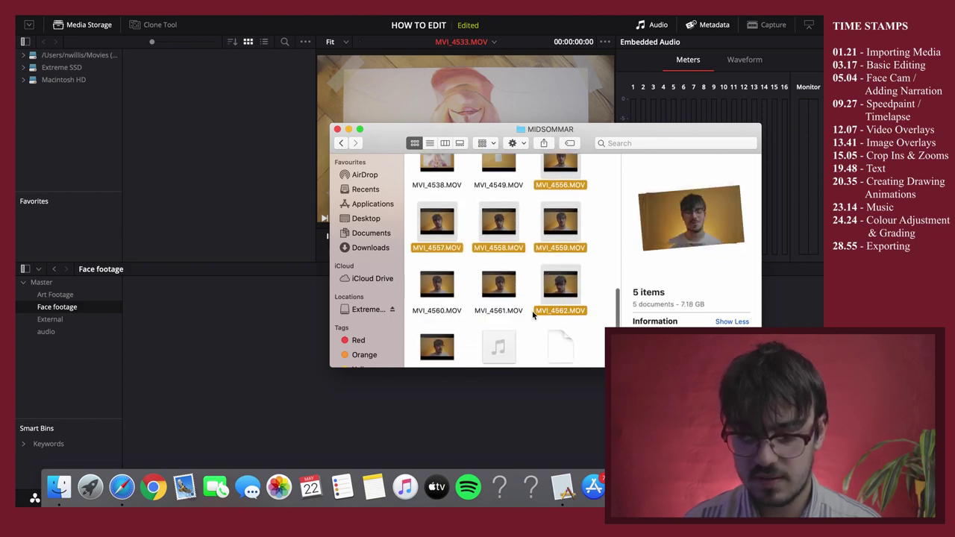
{"action": "left_click", "coordinate": [499, 295], "text": "shift"}
{"action": "left_click", "coordinate": [448, 303], "text": "shift"}
{"action": "left_click", "coordinate": [437, 347], "text": "shift"}
{"action": "left_click_drag", "start_coordinate": [508, 218], "coordinate": [270, 315]}
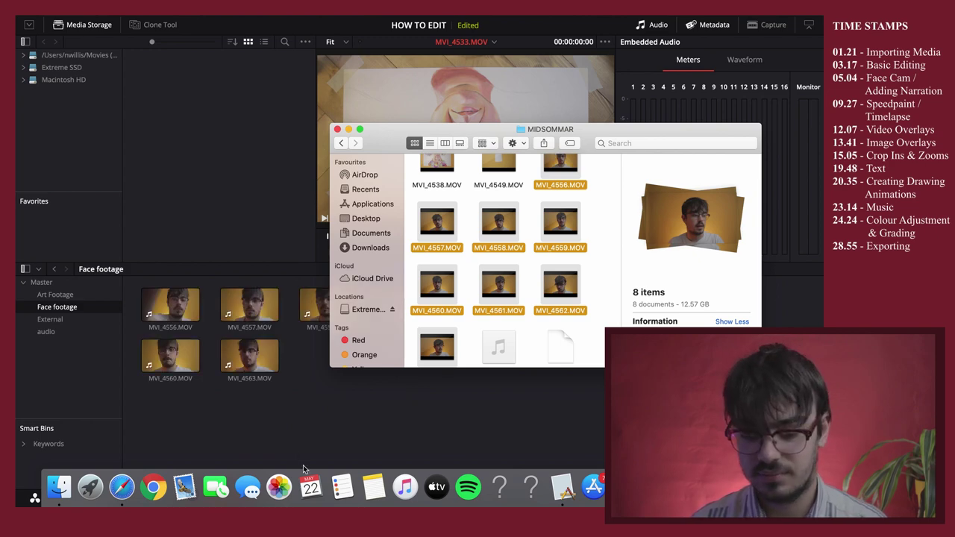
{"action": "left_click", "coordinate": [295, 439]}
Place the face footage clips on track V2 above the start of the art footage and disable video track V1
{"action": "left_click", "coordinate": [354, 500]}
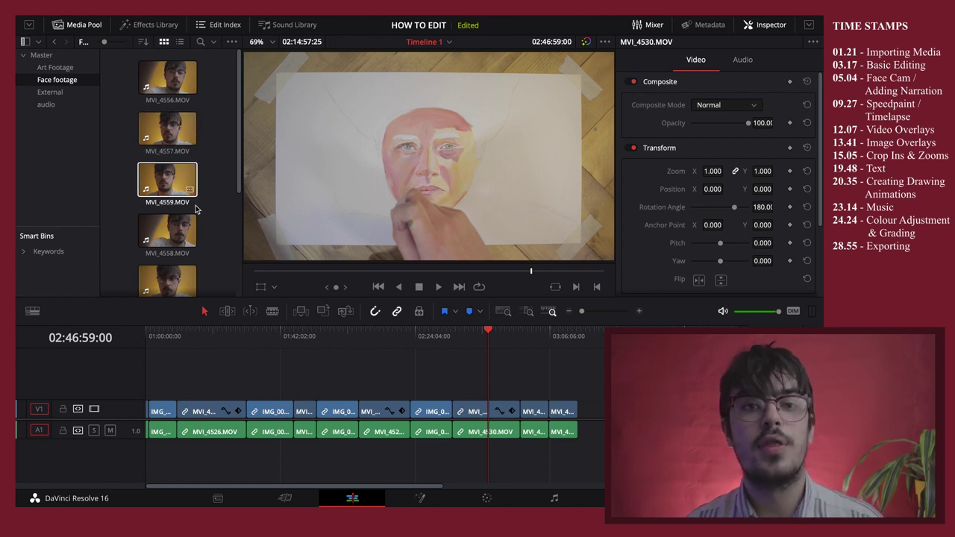
{"action": "left_click_drag", "start_coordinate": [168, 79], "coordinate": [155, 389]}
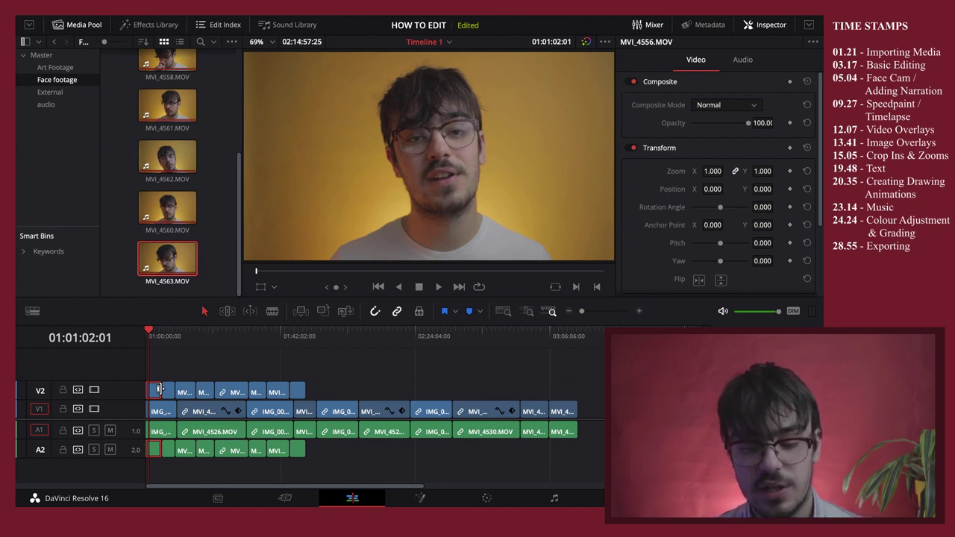
{"action": "left_click", "coordinate": [94, 411]}
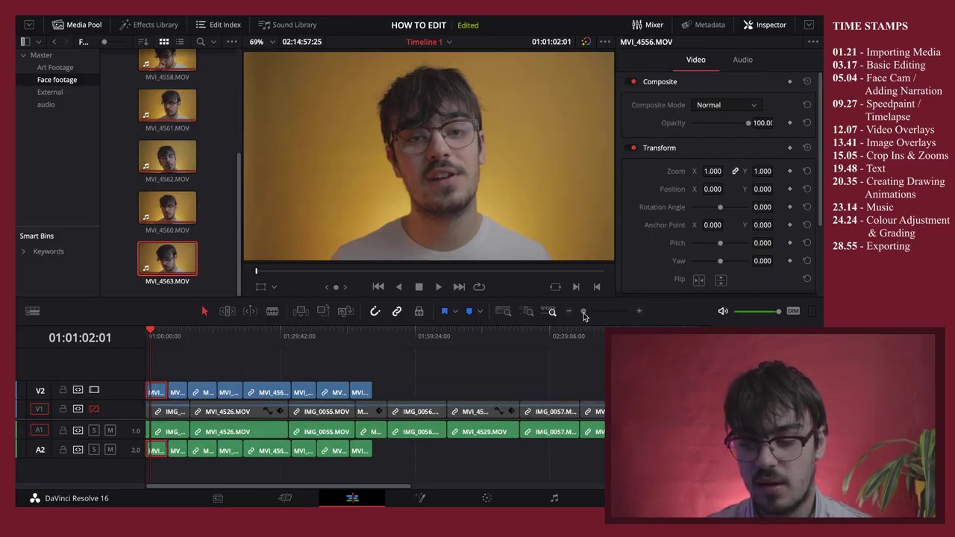
Play back the opening of the face-cam clip MVI_4556 on the enlarged timeline
{"action": "left_click_drag", "start_coordinate": [585, 316], "coordinate": [598, 316]}
{"action": "key", "text": "space"}
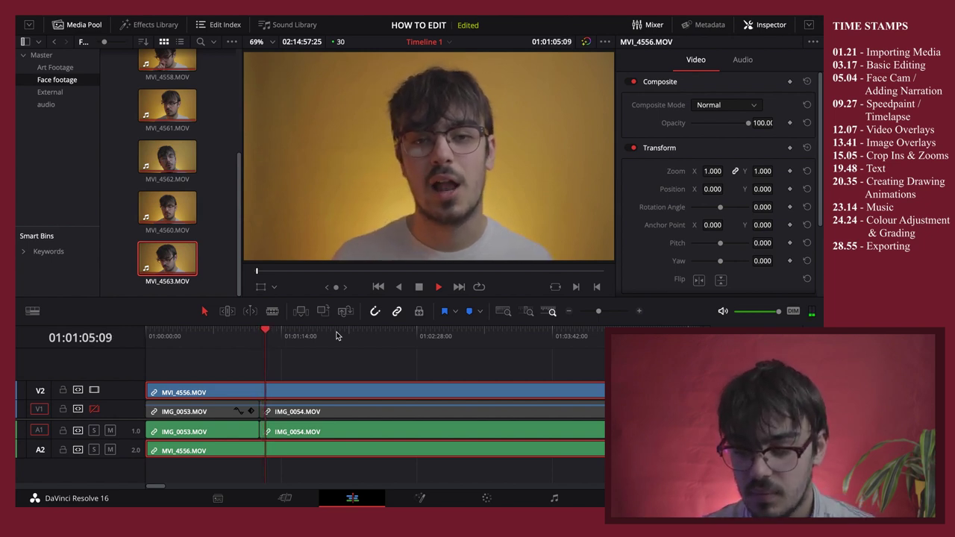
{"action": "key", "text": "space"}
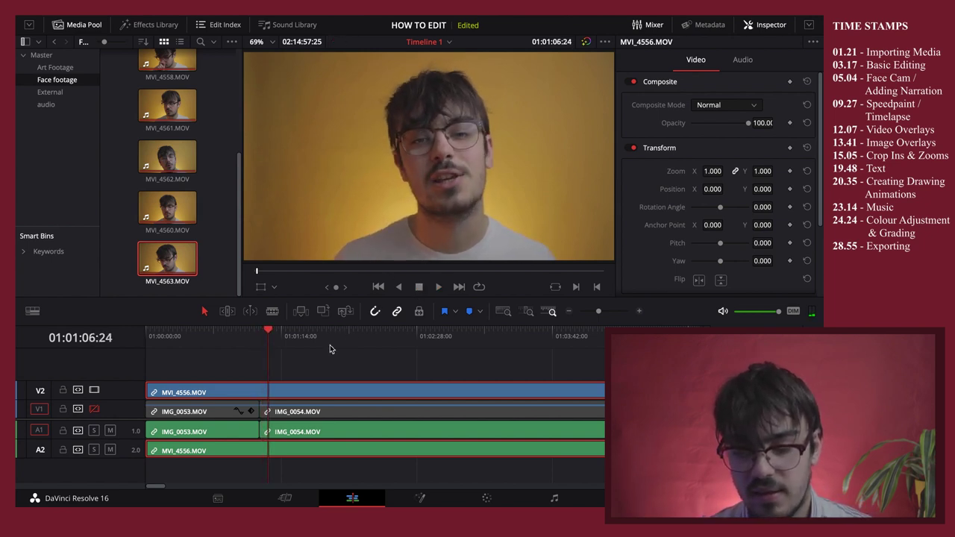
Locate the start of the talking in the first face-cam clip on V2 and split MVI_4556 at 01:00:11:13
{"action": "left_click", "coordinate": [174, 335]}
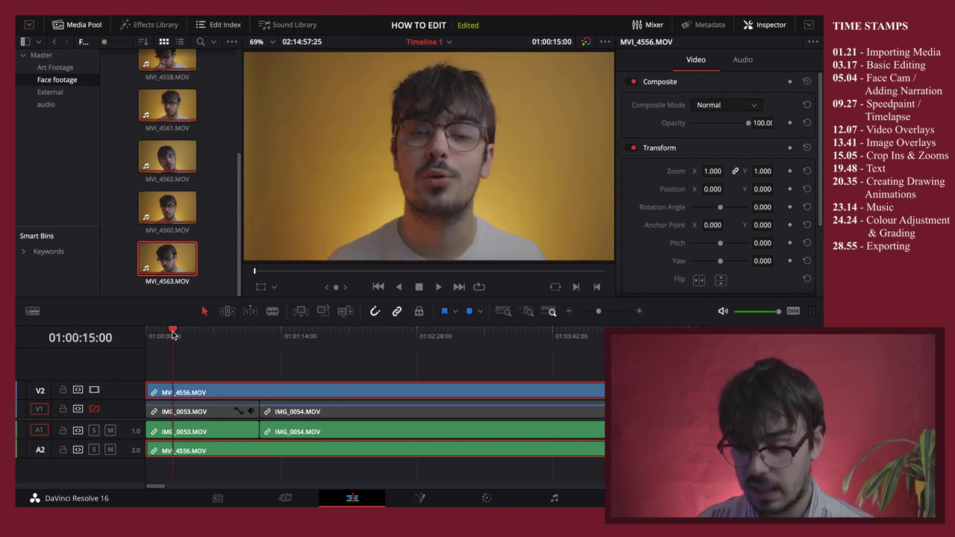
{"action": "left_click", "coordinate": [164, 335]}
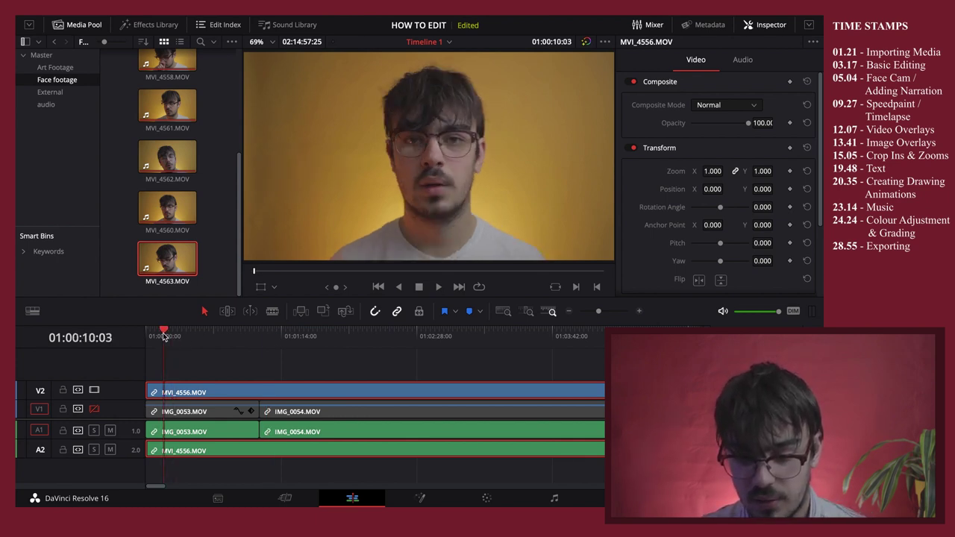
{"action": "key", "text": "space"}
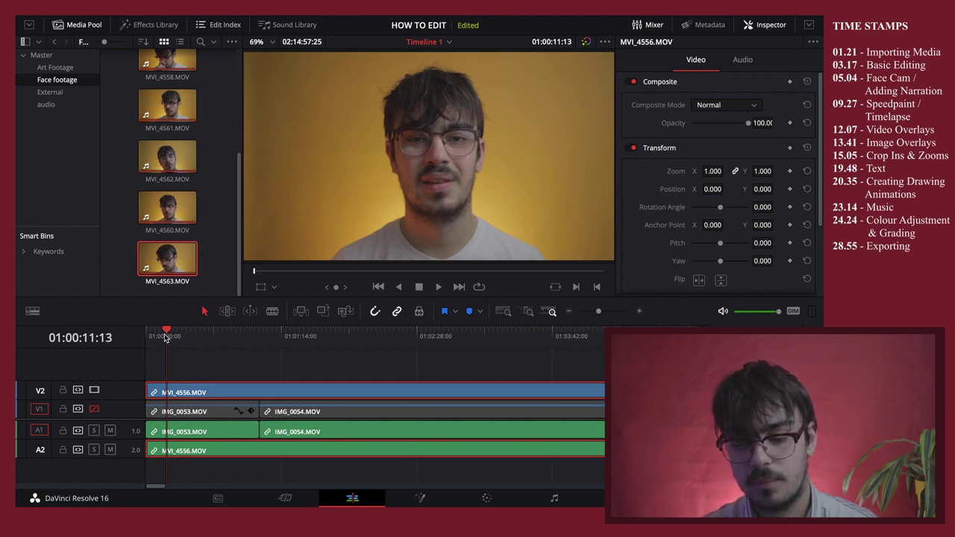
{"action": "key", "text": "ctrl+b"}
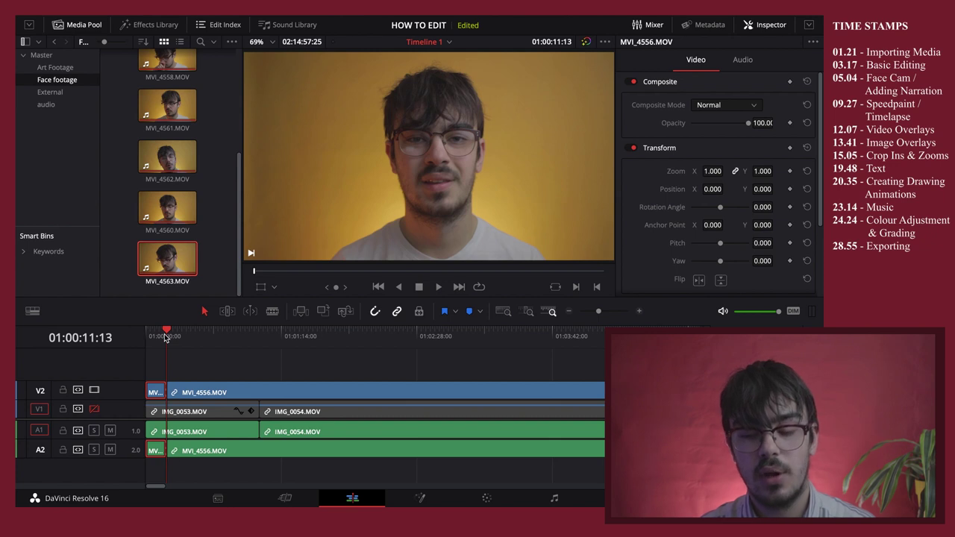
Try a further cut in MVI_4556 on V2 using the Blade tool, undo it and return to the selection tool
{"action": "left_click", "coordinate": [274, 312]}
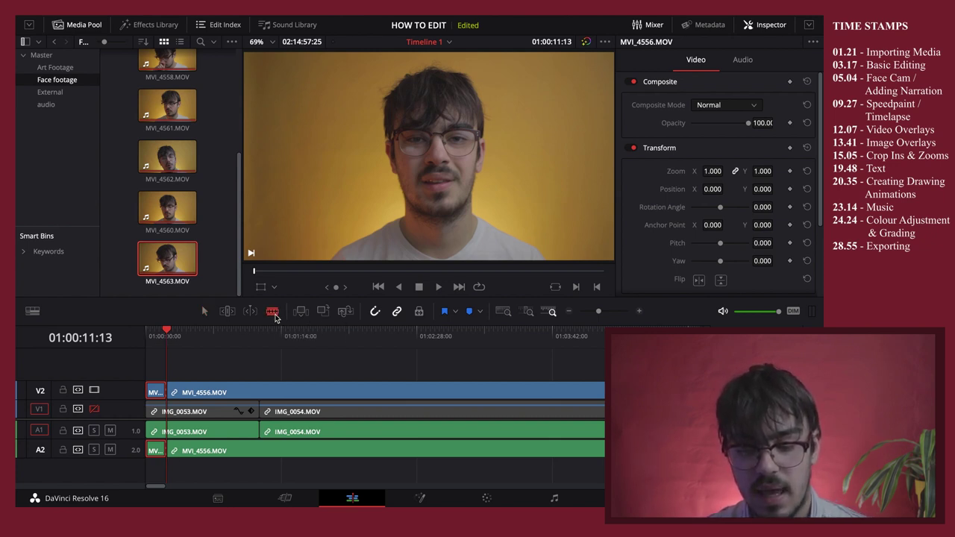
{"action": "left_click", "coordinate": [187, 391]}
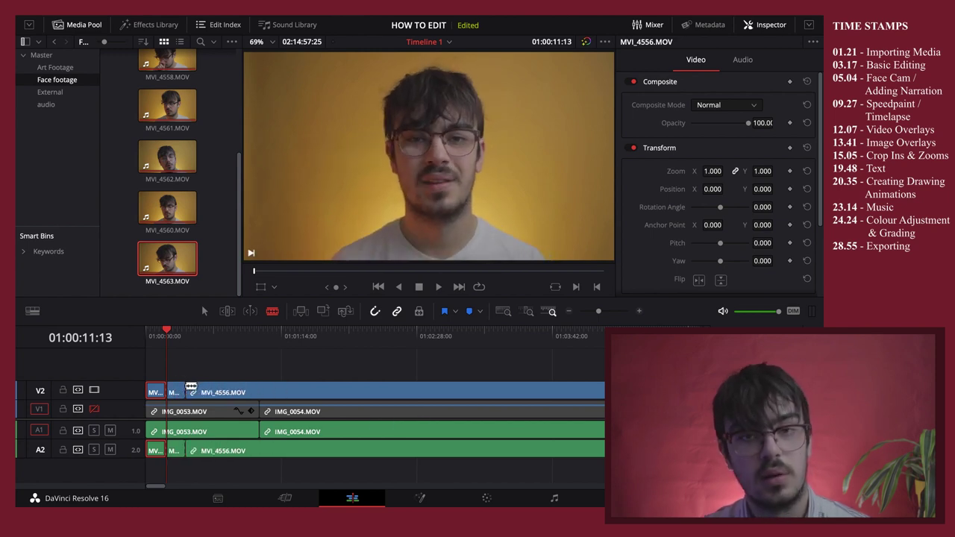
{"action": "key", "text": "ctrl+z"}
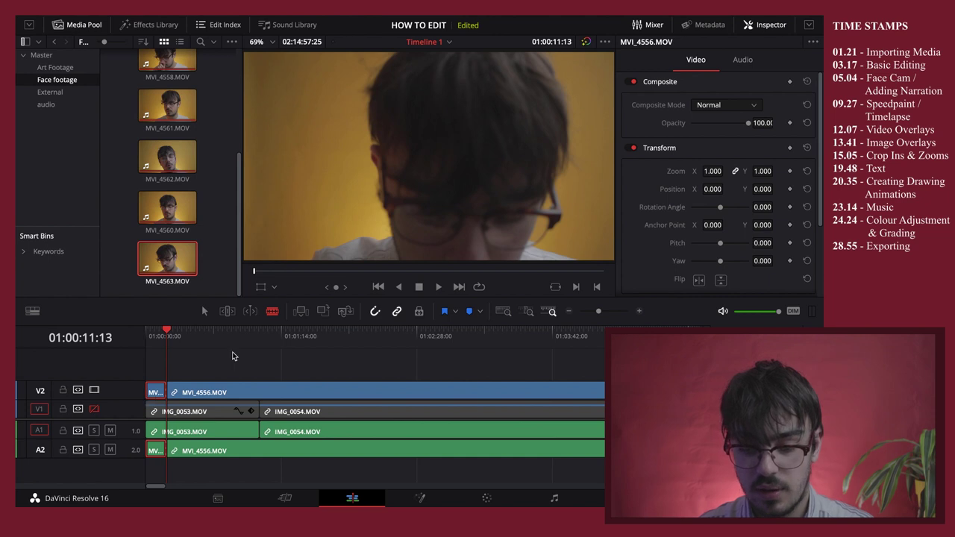
{"action": "left_click", "coordinate": [206, 312]}
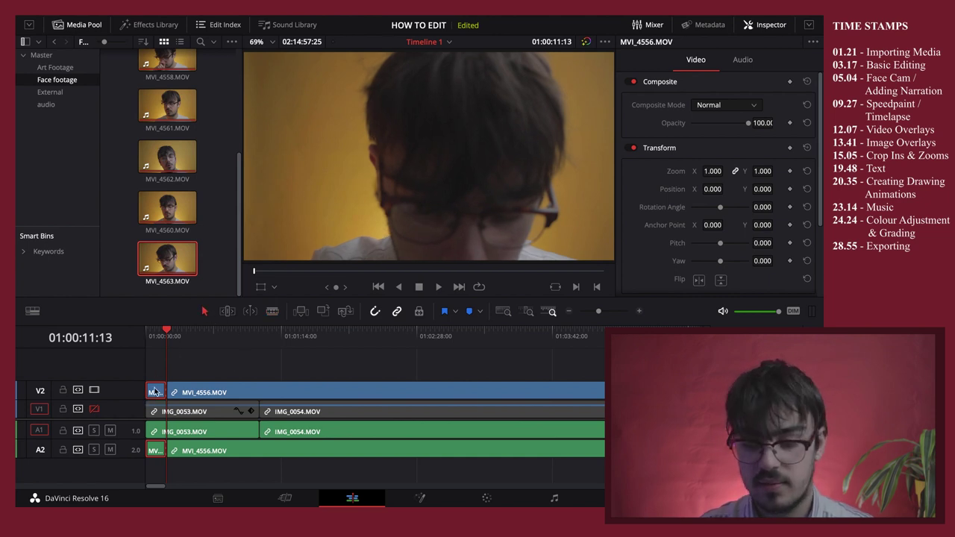
Ripple delete the short unwanted segment at the start of MVI_4556 so the remaining footage begins at 01:00:00:00
{"action": "key", "text": "BackSpace"}
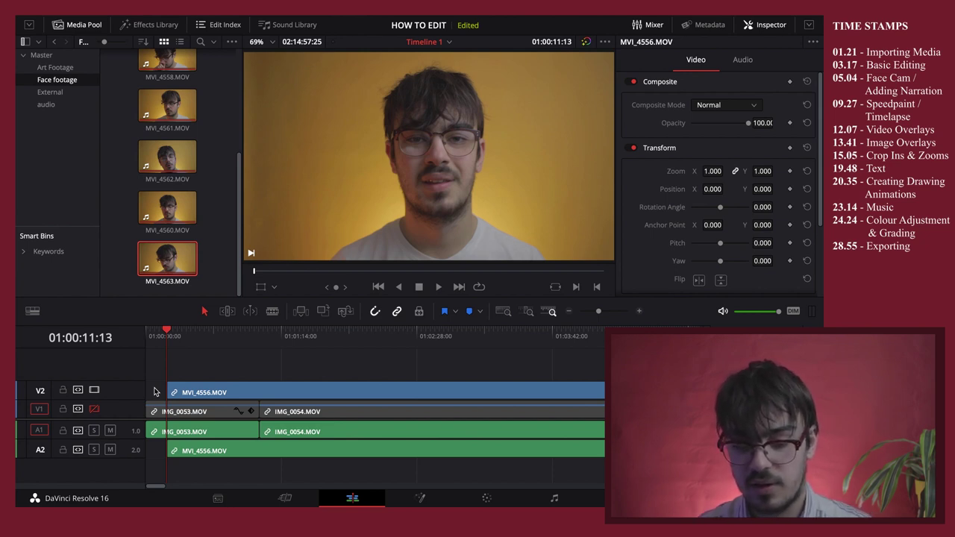
{"action": "key", "text": "ctrl+z"}
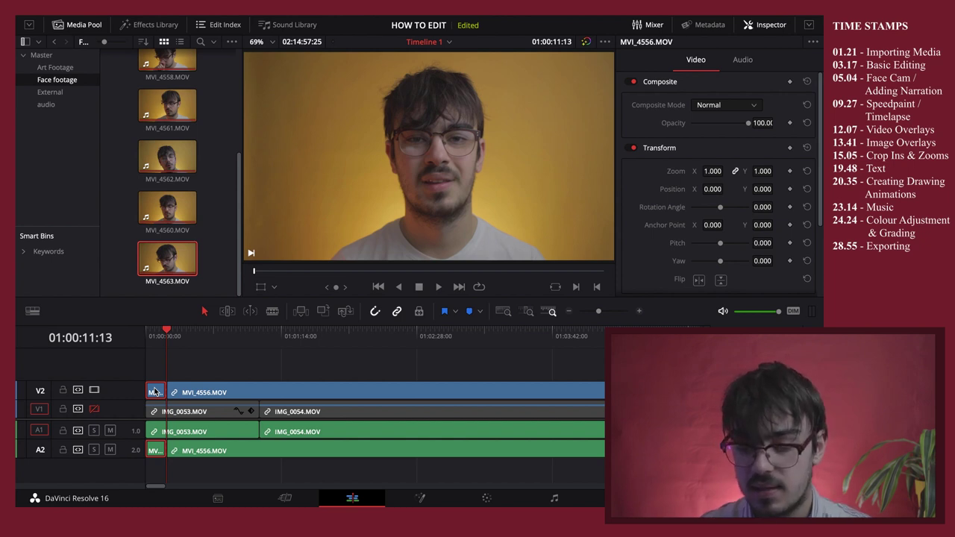
{"action": "key", "text": "Delete"}
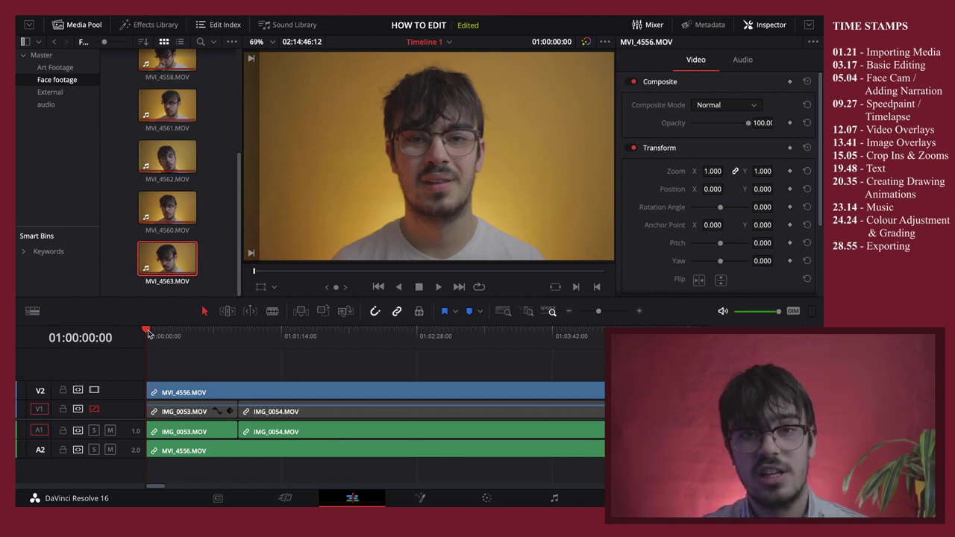
Cut out the section of MVI_4556 between 01:00:09:05 and 01:00:14:17 and close the gap it leaves
{"action": "left_click_drag", "start_coordinate": [149, 334], "coordinate": [162, 334]}
{"action": "left_click", "coordinate": [185, 391]}
{"action": "key", "text": "ctrl+b"}
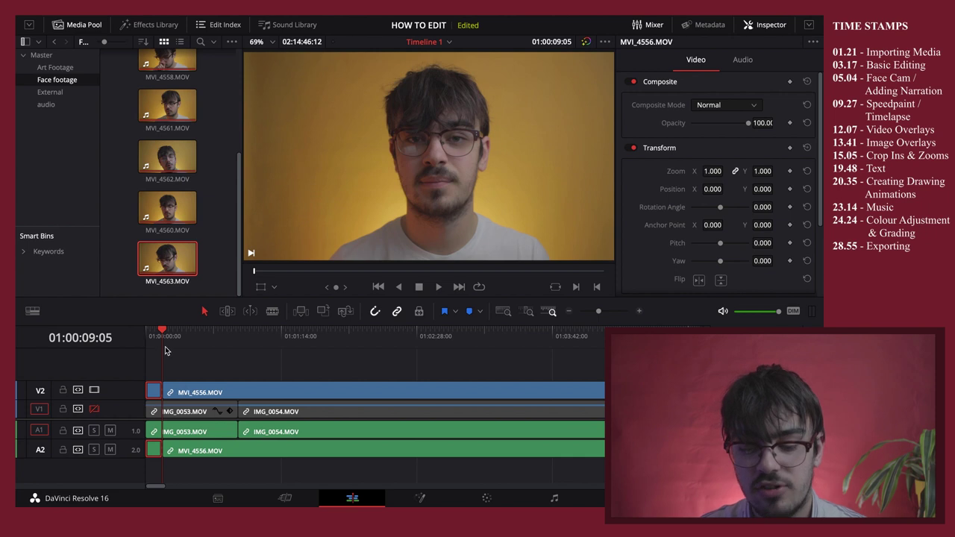
{"action": "left_click_drag", "start_coordinate": [163, 330], "coordinate": [172, 330]}
{"action": "left_click", "coordinate": [200, 394]}
{"action": "key", "text": "ctrl+b"}
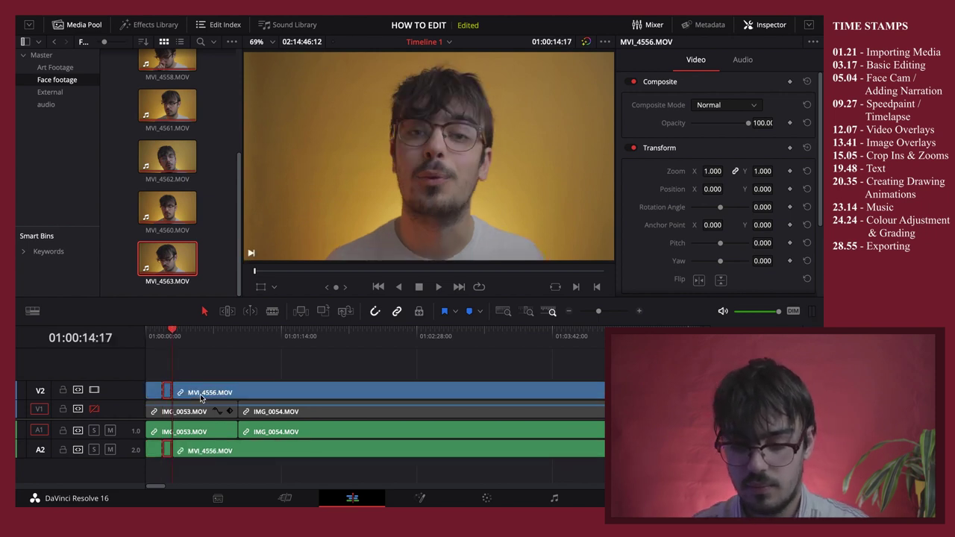
{"action": "key", "text": "Delete"}
{"action": "left_click_drag", "start_coordinate": [206, 399], "coordinate": [196, 396]}
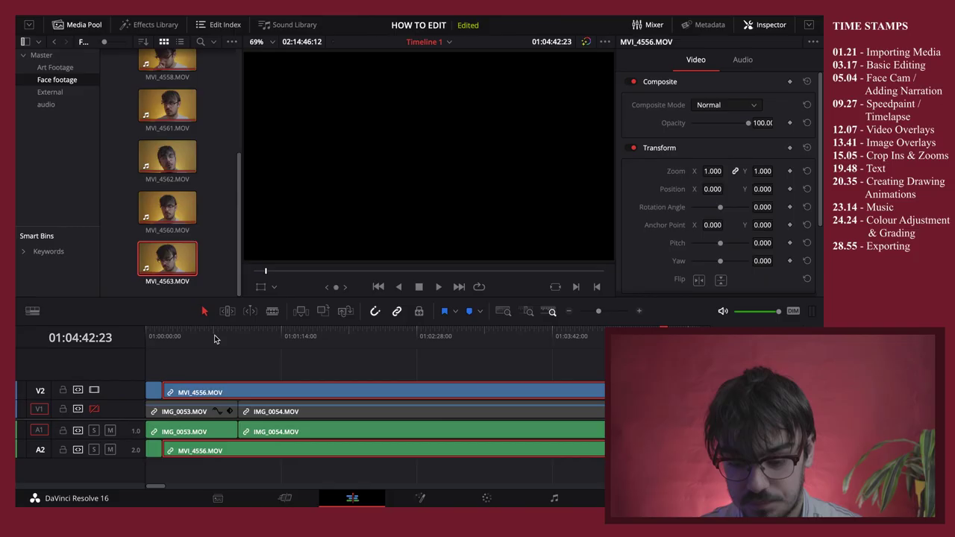
Enable video track V1 and skim through the art footage at several points up to 01:38:41:14
{"action": "left_click_drag", "start_coordinate": [166, 335], "coordinate": [266, 335]}
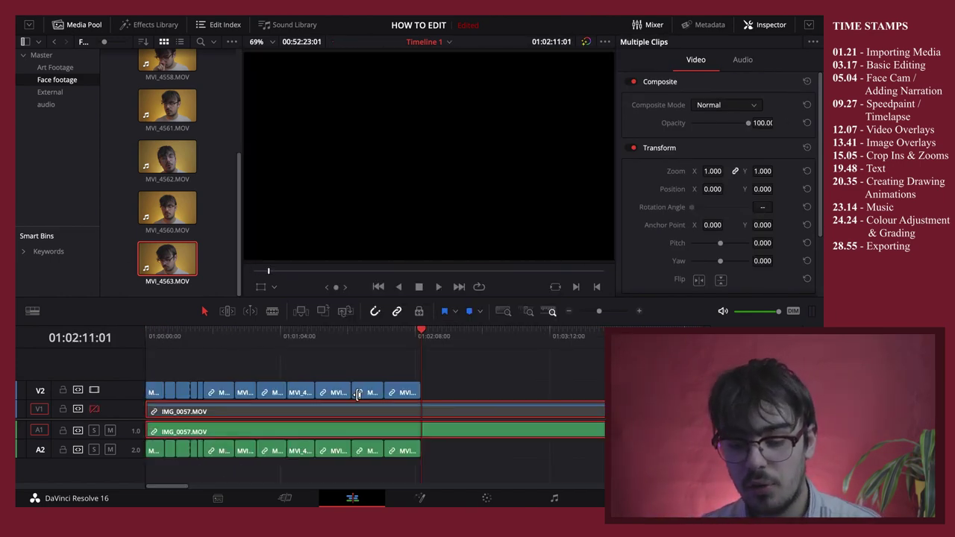
{"action": "left_click", "coordinate": [148, 336]}
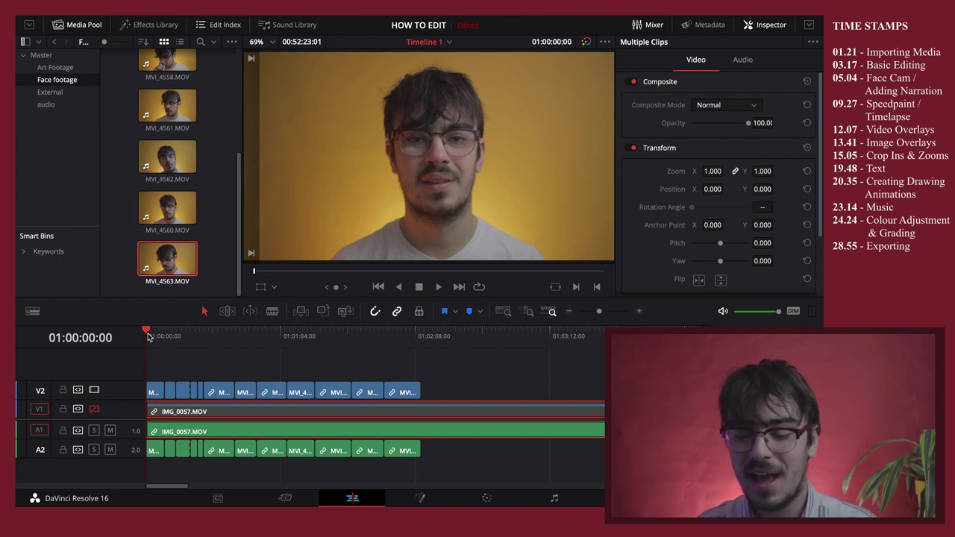
{"action": "left_click_drag", "start_coordinate": [596, 312], "coordinate": [587, 314]}
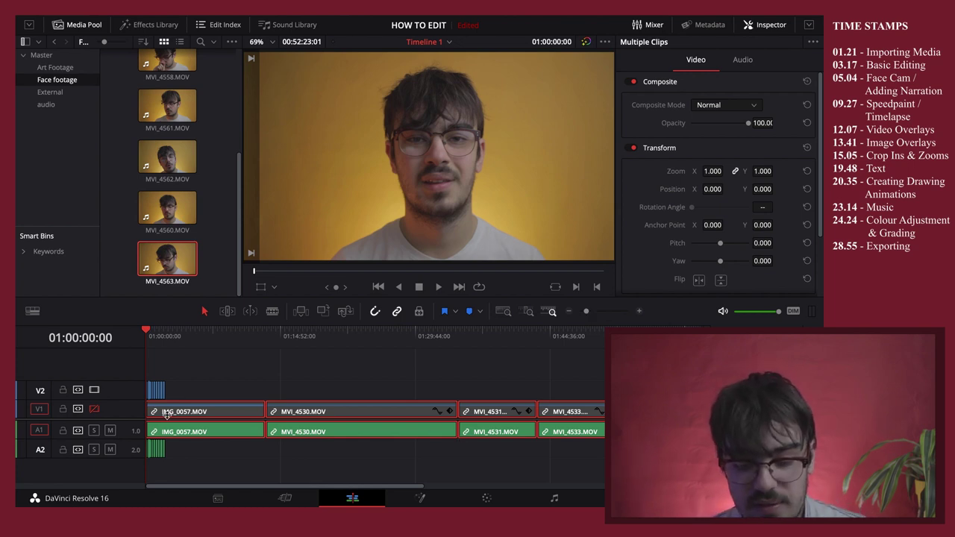
{"action": "left_click", "coordinate": [94, 411]}
{"action": "left_click", "coordinate": [232, 341]}
{"action": "left_click", "coordinate": [390, 340]}
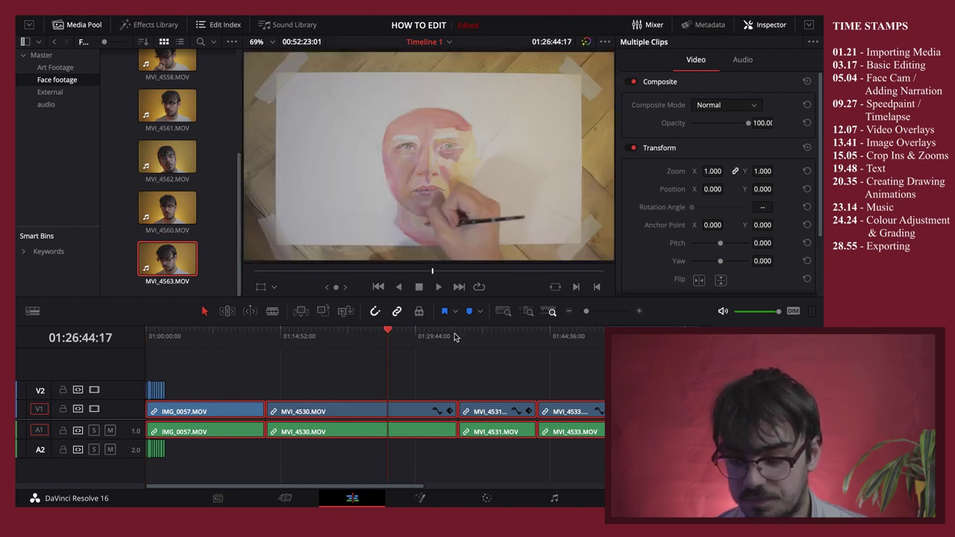
{"action": "left_click", "coordinate": [497, 338]}
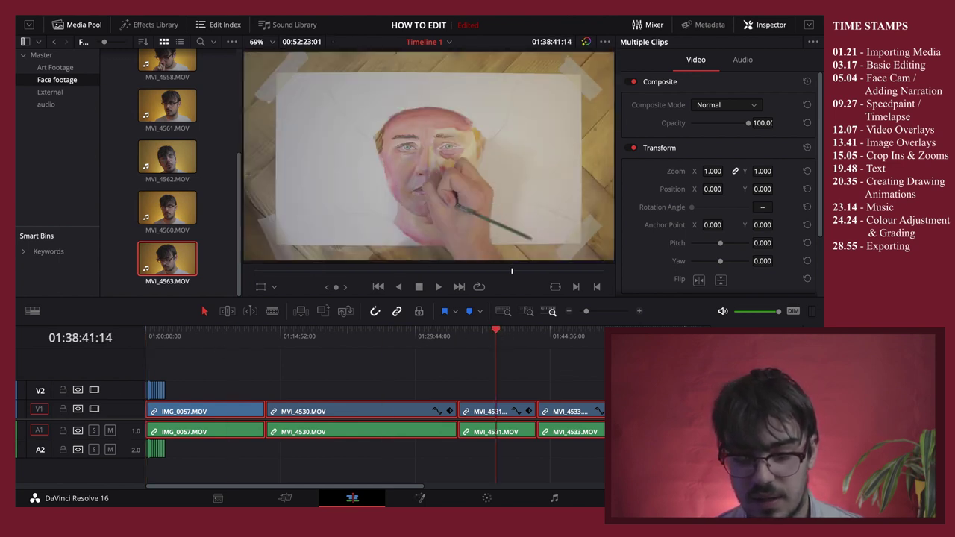
Combine all the selected art footage clips on V1 into a new compound clip named "art"
{"action": "left_click_drag", "start_coordinate": [208, 391], "coordinate": [573, 425]}
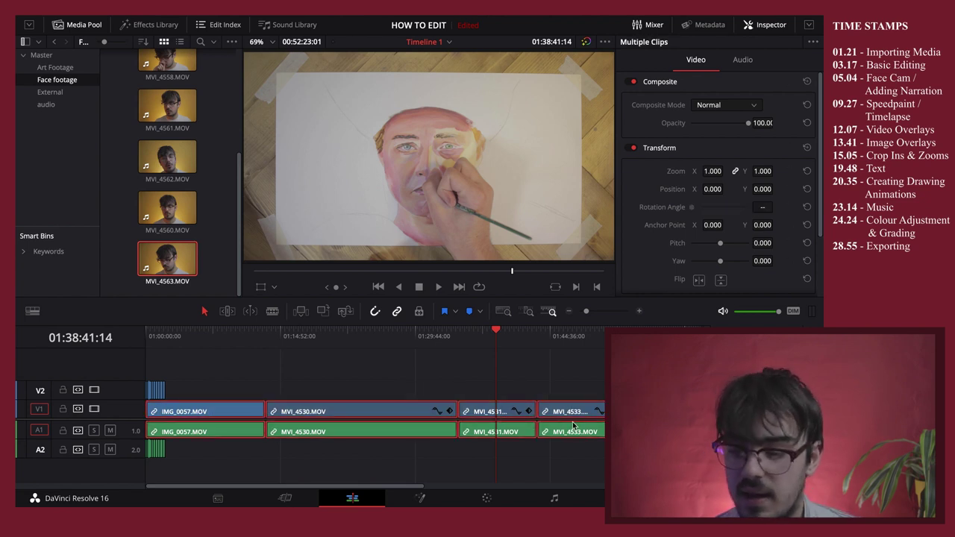
{"action": "right_click", "coordinate": [356, 411]}
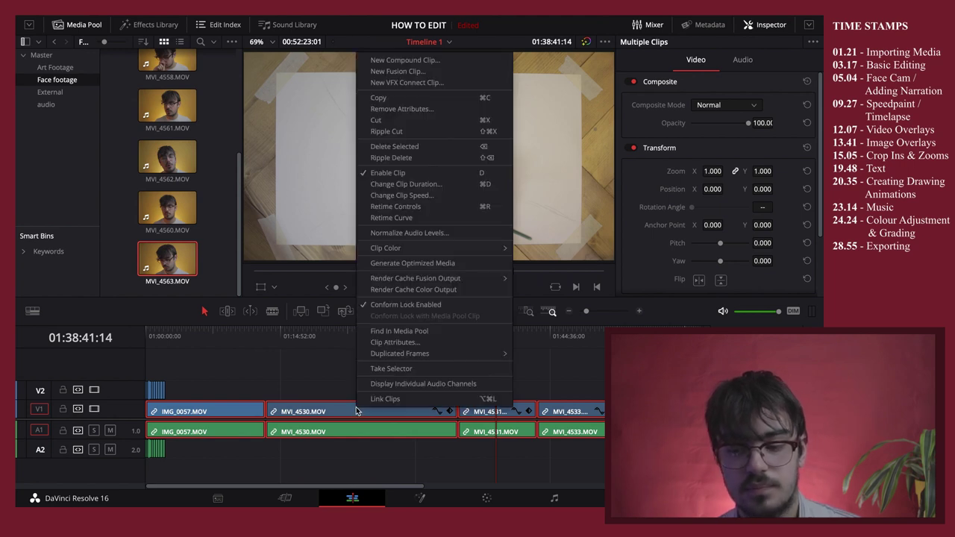
{"action": "left_click", "coordinate": [397, 63]}
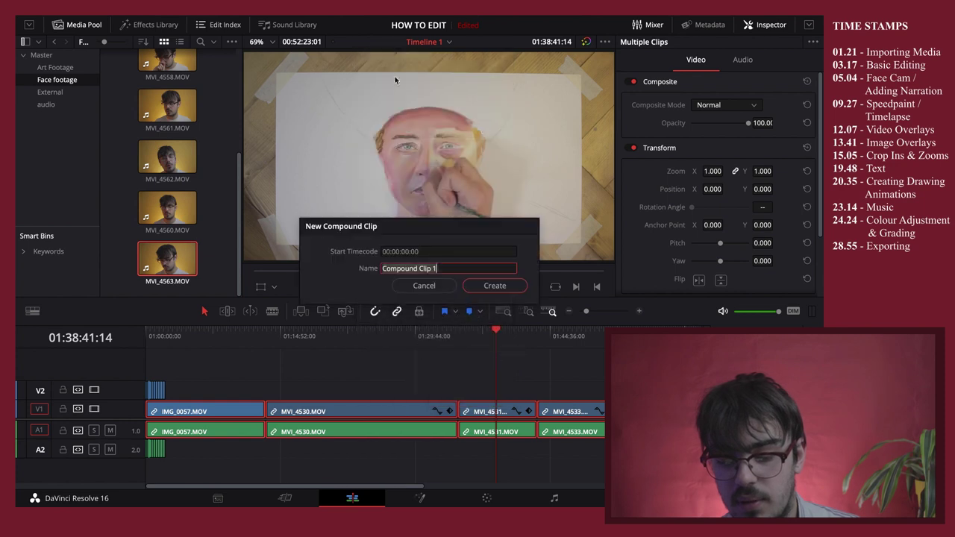
{"action": "type", "text": "art"}
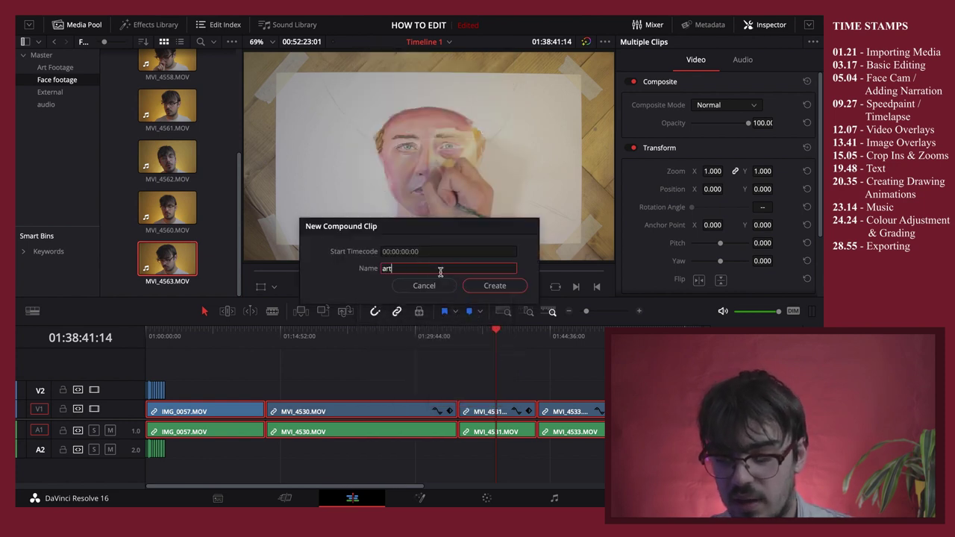
{"action": "left_click", "coordinate": [495, 286]}
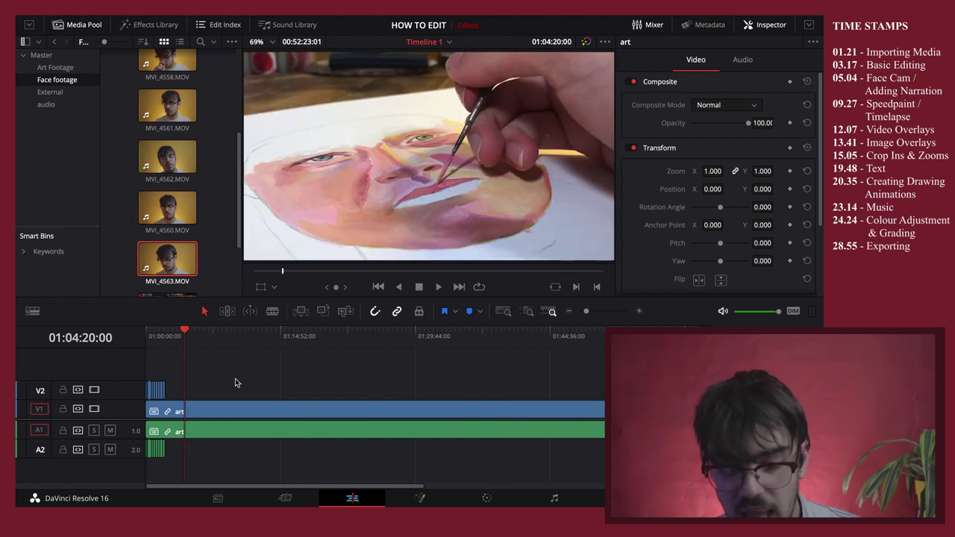
Set the speed of the art compound clip to 2381% to match the end of the face-cam footage at 01:02:11:01
{"action": "left_click", "coordinate": [168, 340]}
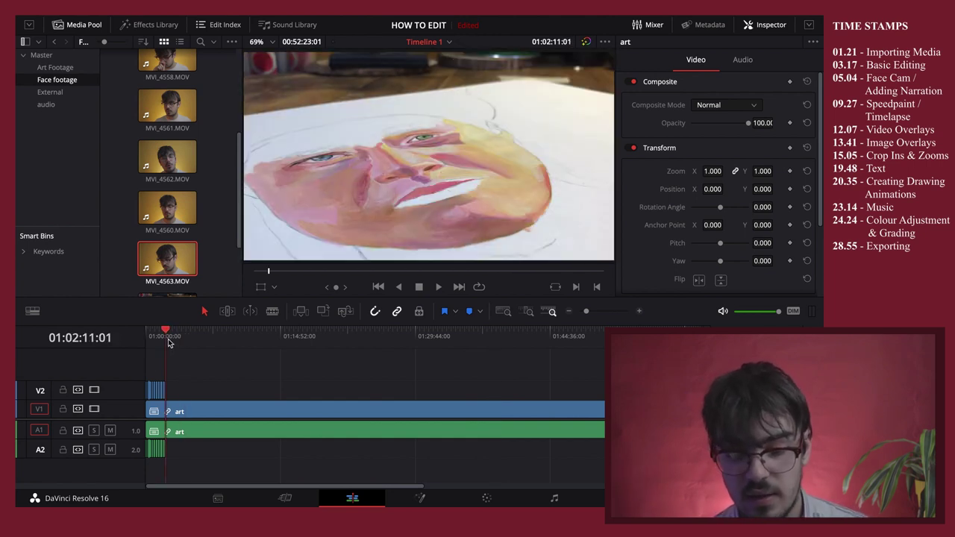
{"action": "left_click", "coordinate": [607, 312]}
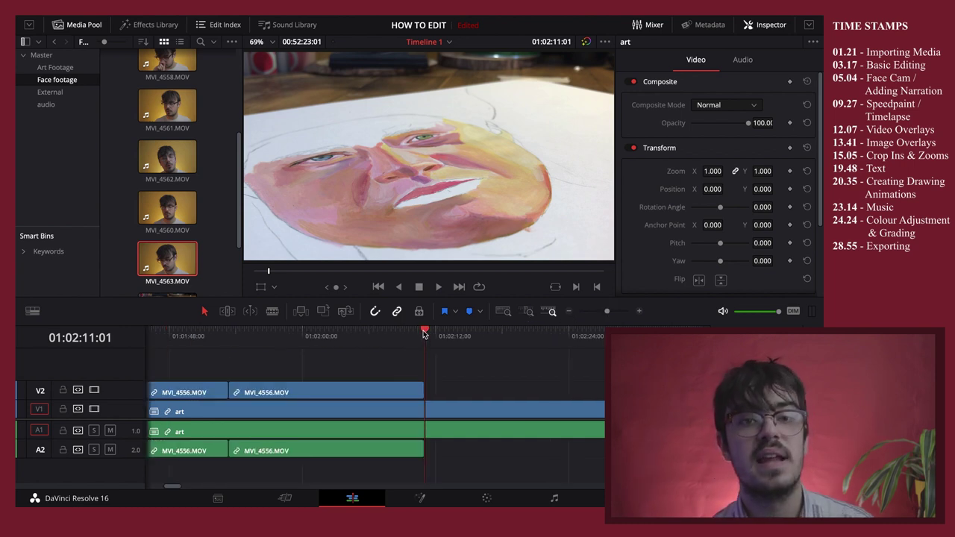
{"action": "left_click", "coordinate": [594, 313]}
{"action": "left_click", "coordinate": [465, 417]}
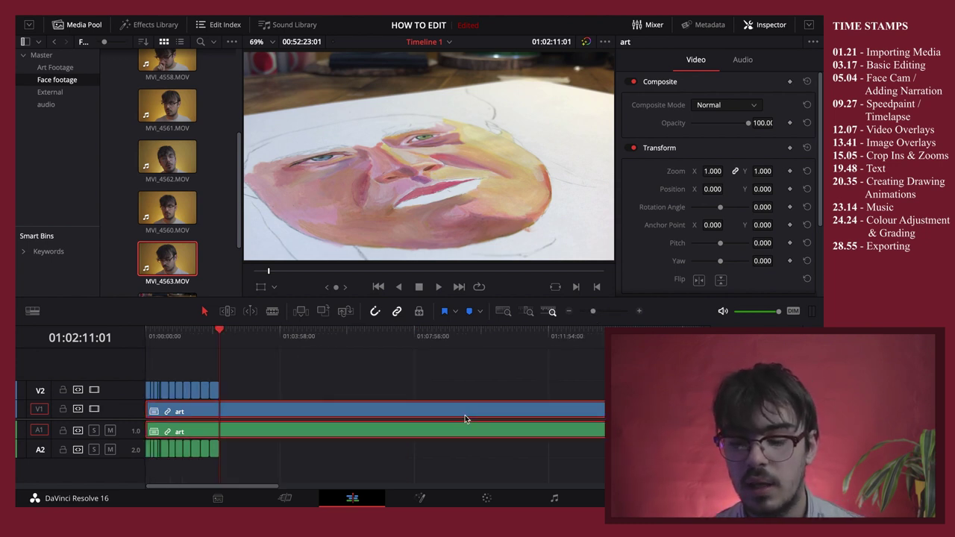
{"action": "right_click", "coordinate": [374, 409]}
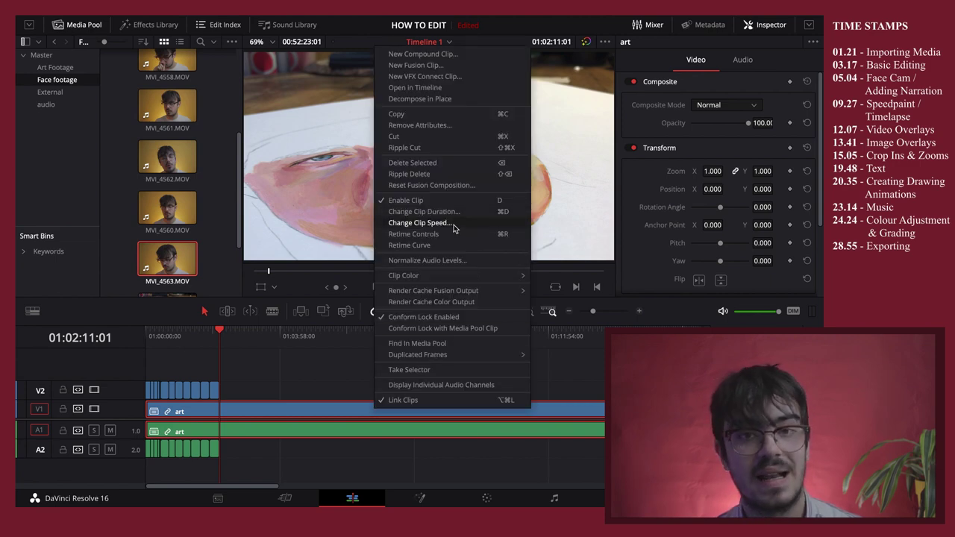
{"action": "left_click", "coordinate": [420, 223]}
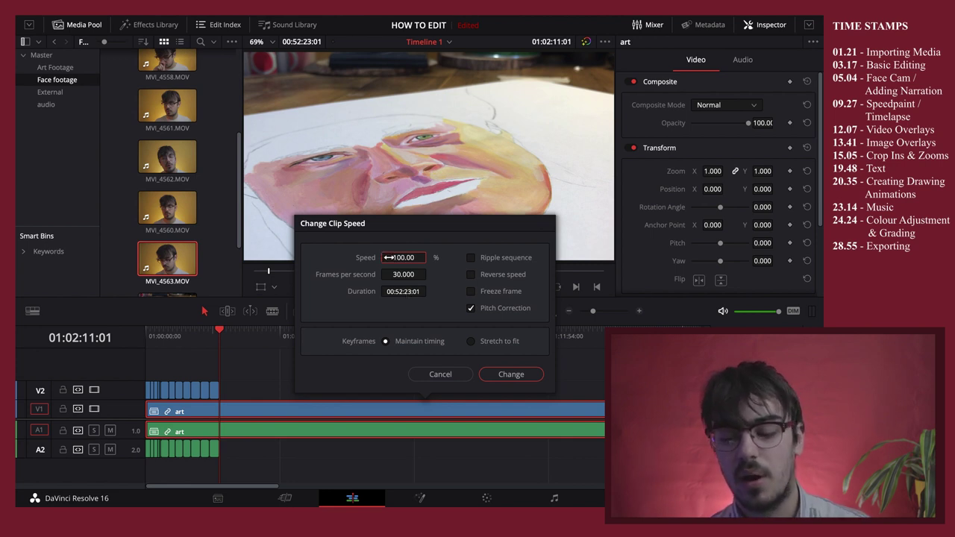
{"action": "left_click_drag", "start_coordinate": [388, 258], "coordinate": [209, 270]}
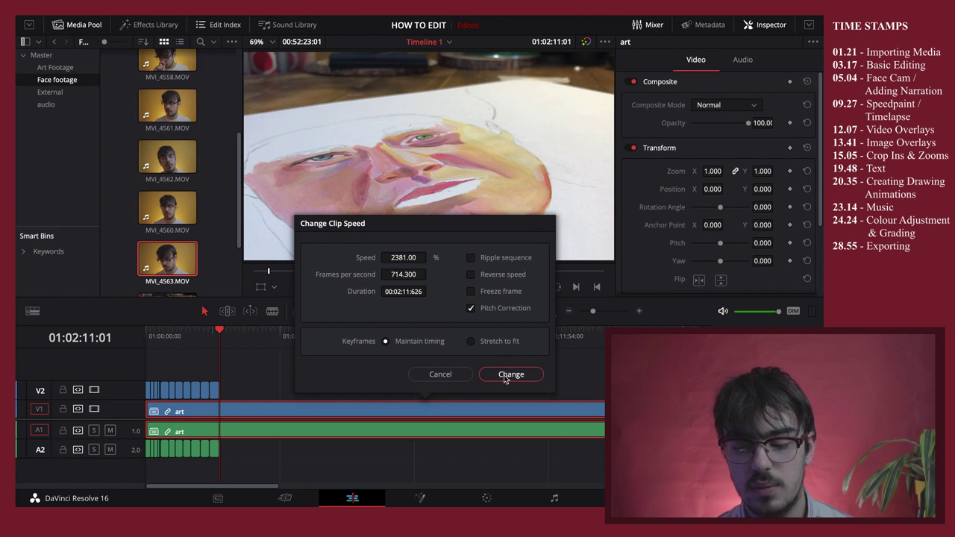
{"action": "left_click", "coordinate": [504, 378]}
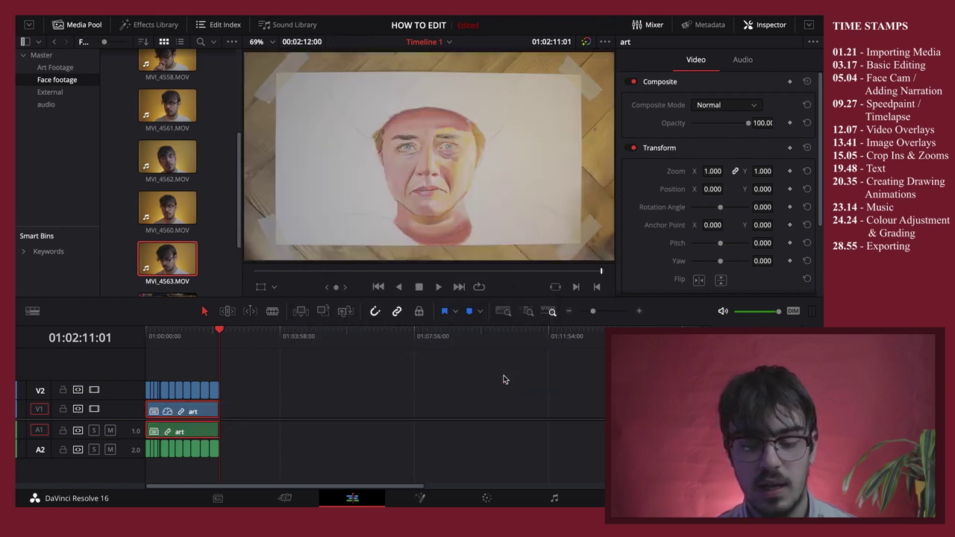
Disable video track V2 and review the sped-up art clip from its beginning and at several points towards its end
{"action": "left_click_drag", "start_coordinate": [157, 339], "coordinate": [105, 338]}
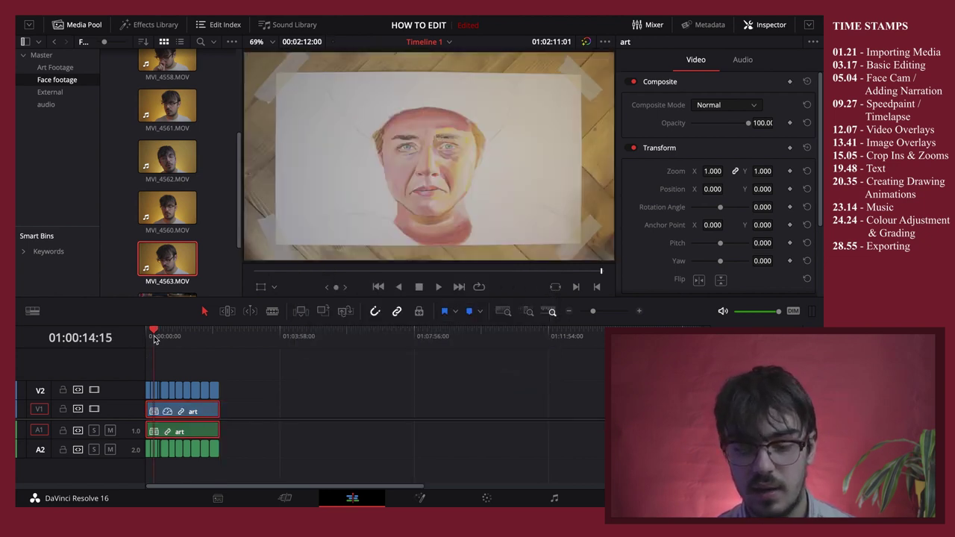
{"action": "left_click", "coordinate": [94, 391]}
{"action": "key", "text": "space"}
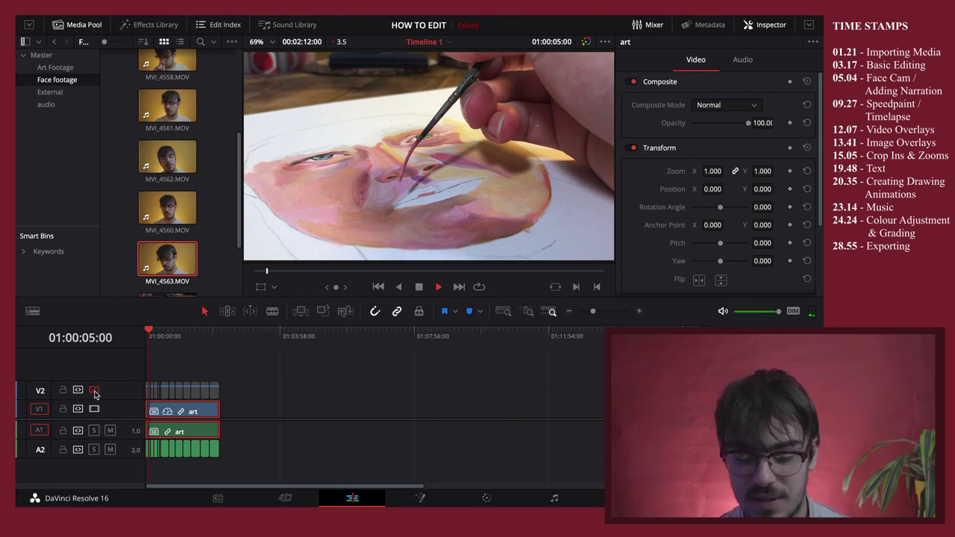
{"action": "left_click", "coordinate": [170, 335]}
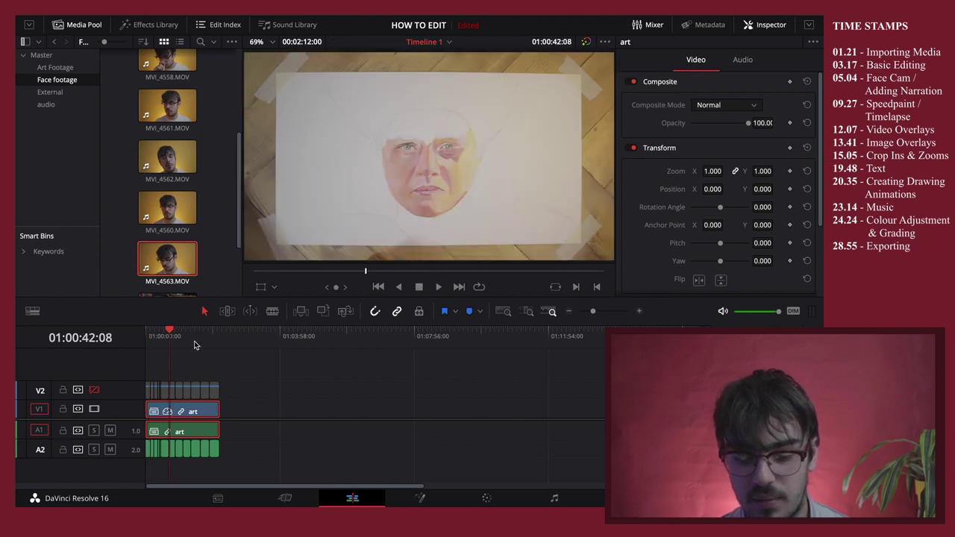
{"action": "left_click", "coordinate": [192, 335]}
{"action": "left_click", "coordinate": [209, 335]}
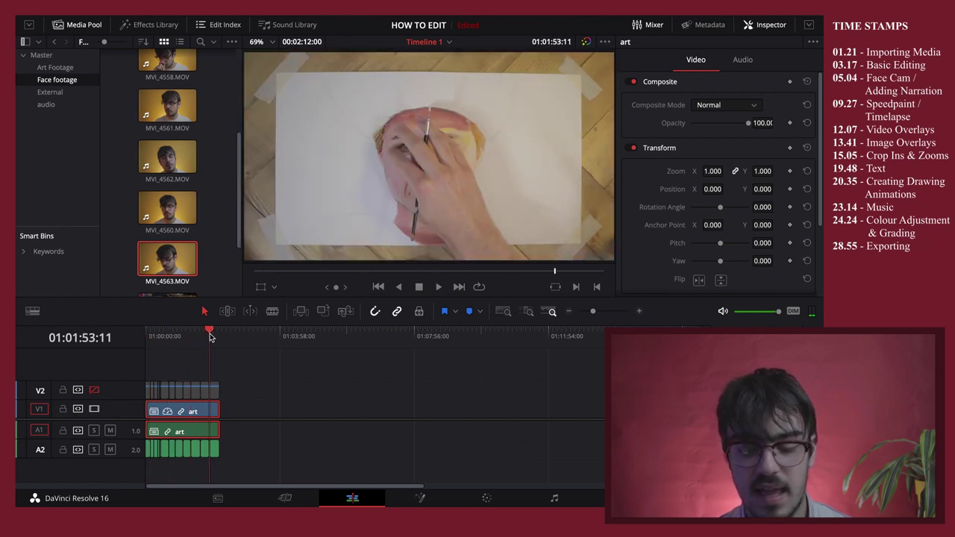
Enable video track V2 again and move the playhead near the timeline's start, to 01:00:05:10
{"action": "left_click", "coordinate": [219, 334]}
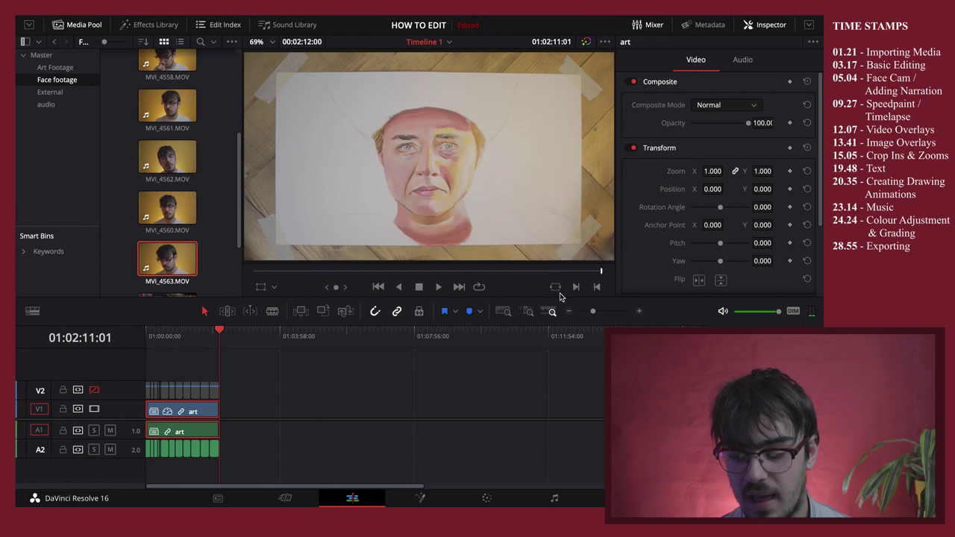
{"action": "left_click", "coordinate": [606, 312]}
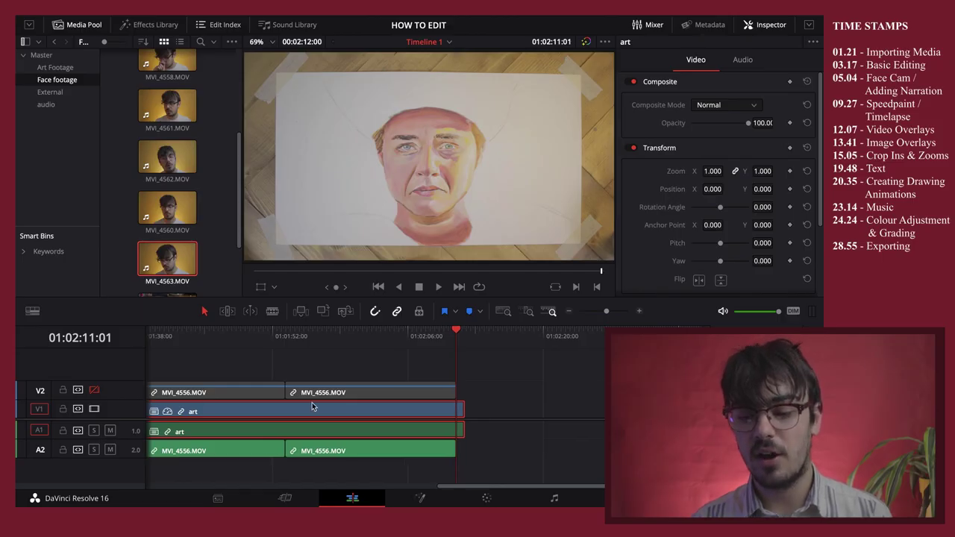
{"action": "scroll", "coordinate": [312, 407], "scroll_direction": "left", "scroll_amount": 15}
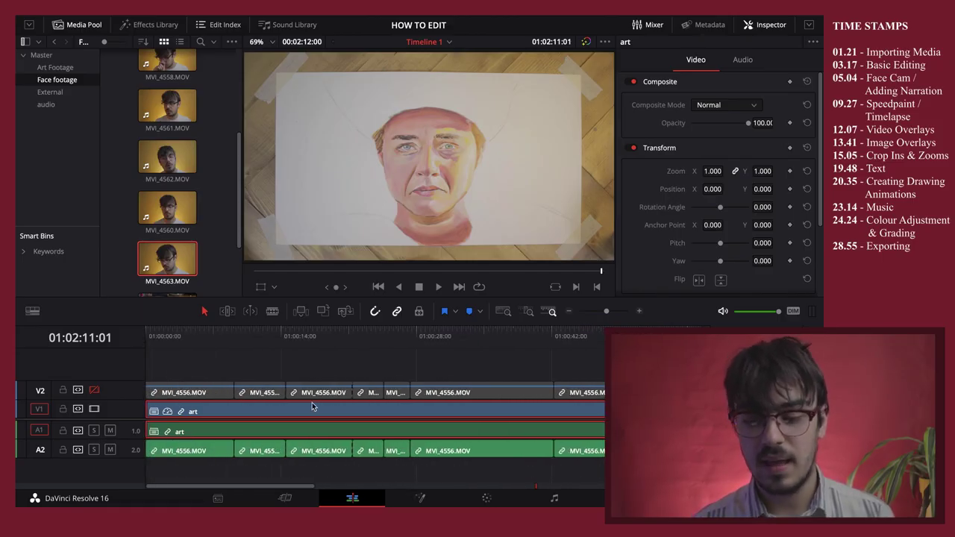
{"action": "left_click", "coordinate": [94, 390]}
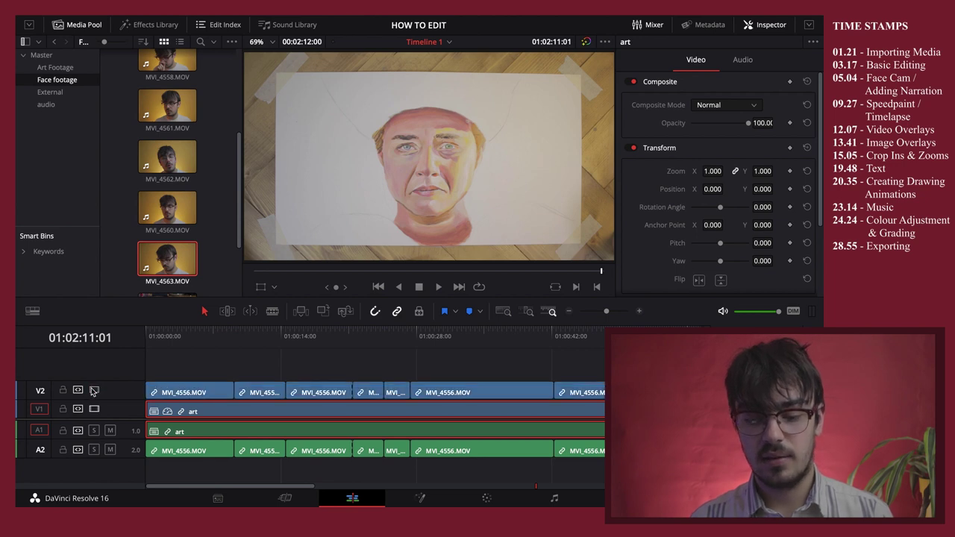
{"action": "left_click", "coordinate": [198, 349]}
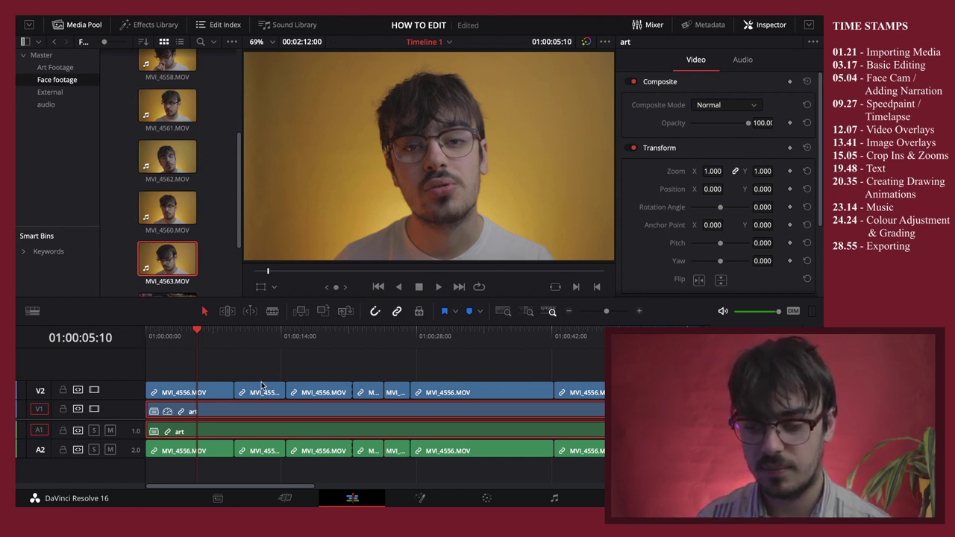
Select all face-cam clips on V2 and crop them by about 570 on the left and 513 on the right
{"action": "left_click_drag", "start_coordinate": [218, 366], "coordinate": [619, 387]}
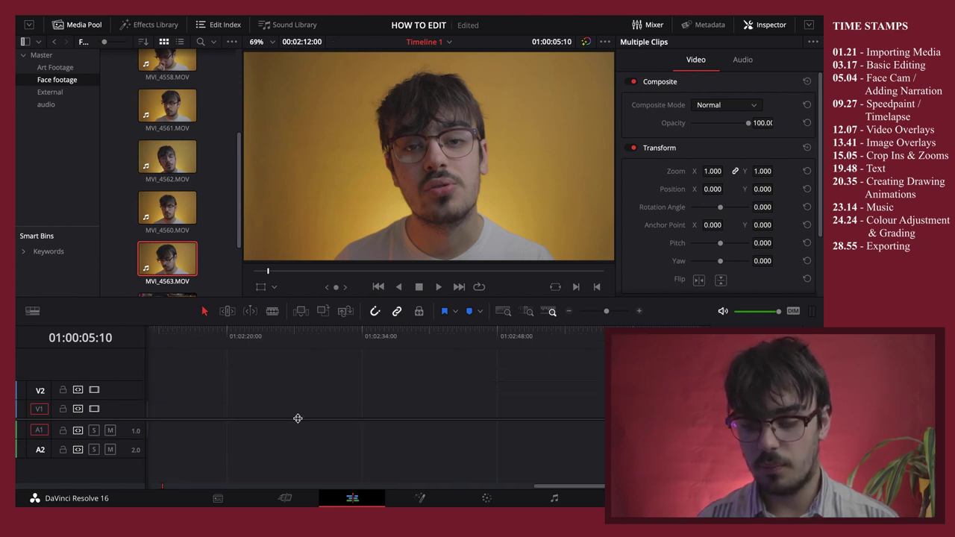
{"action": "scroll", "coordinate": [299, 418], "scroll_direction": "left", "scroll_amount": 10}
{"action": "scroll", "coordinate": [320, 418], "scroll_direction": "left", "scroll_amount": 5}
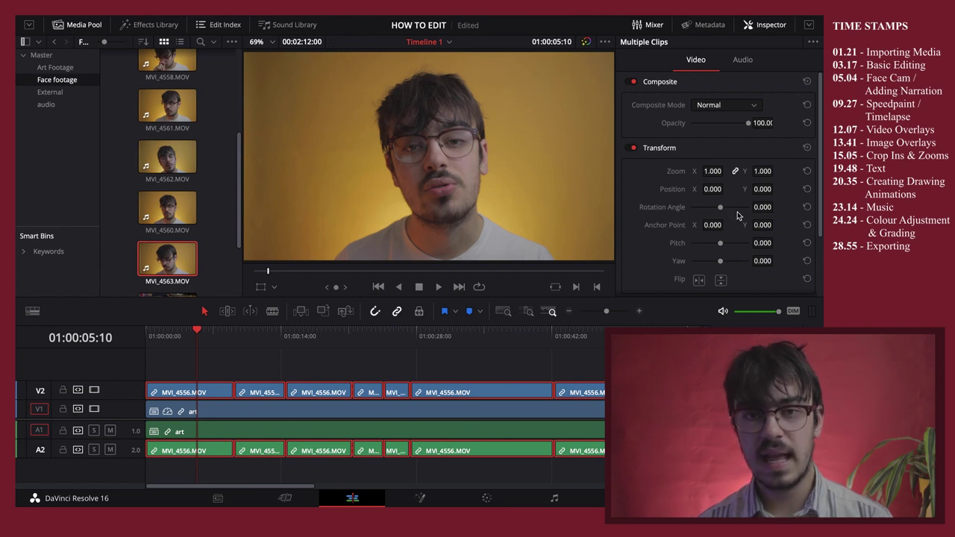
{"action": "scroll", "coordinate": [738, 212], "scroll_direction": "down", "scroll_amount": 3}
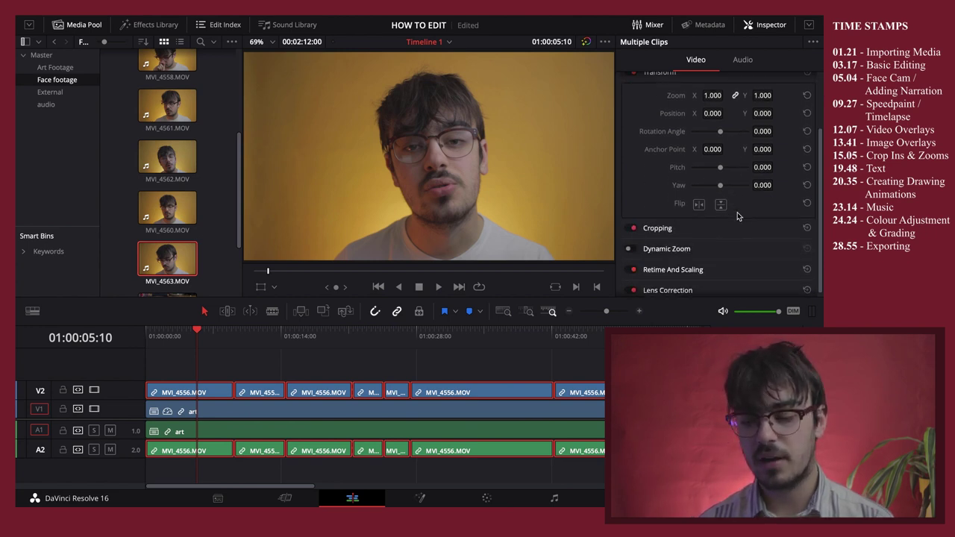
{"action": "left_click", "coordinate": [658, 224]}
{"action": "scroll", "coordinate": [672, 224], "scroll_direction": "down", "scroll_amount": 2}
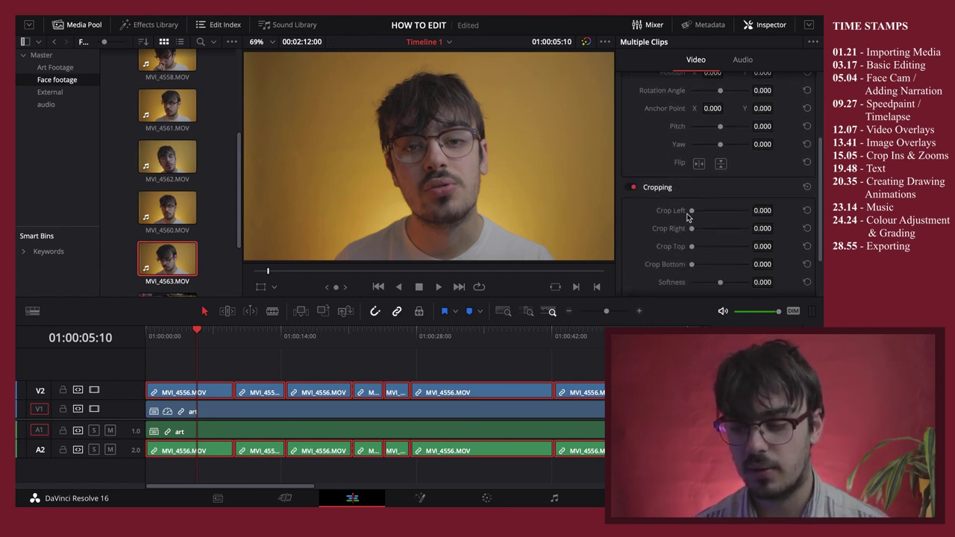
{"action": "left_click_drag", "start_coordinate": [692, 211], "coordinate": [705, 221]}
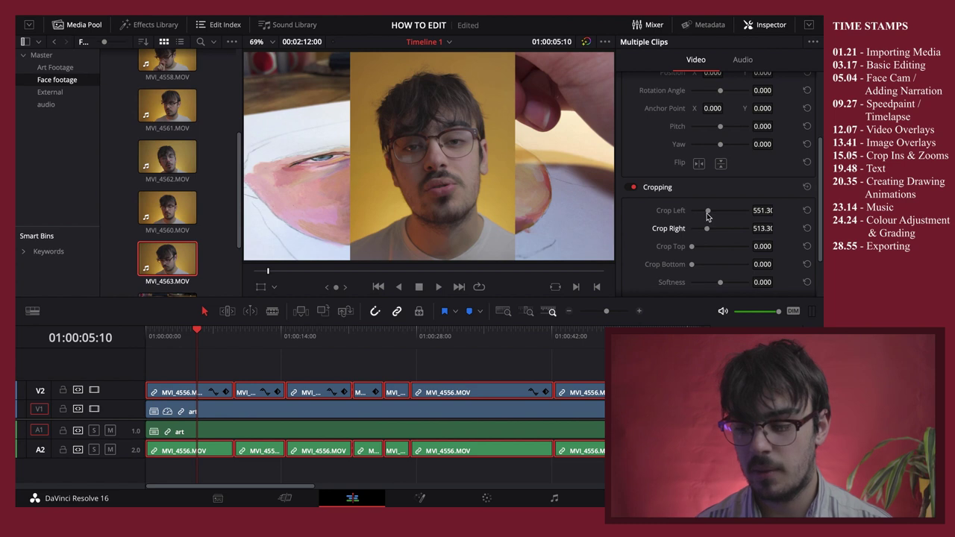
{"action": "left_click_drag", "start_coordinate": [709, 216], "coordinate": [710, 217]}
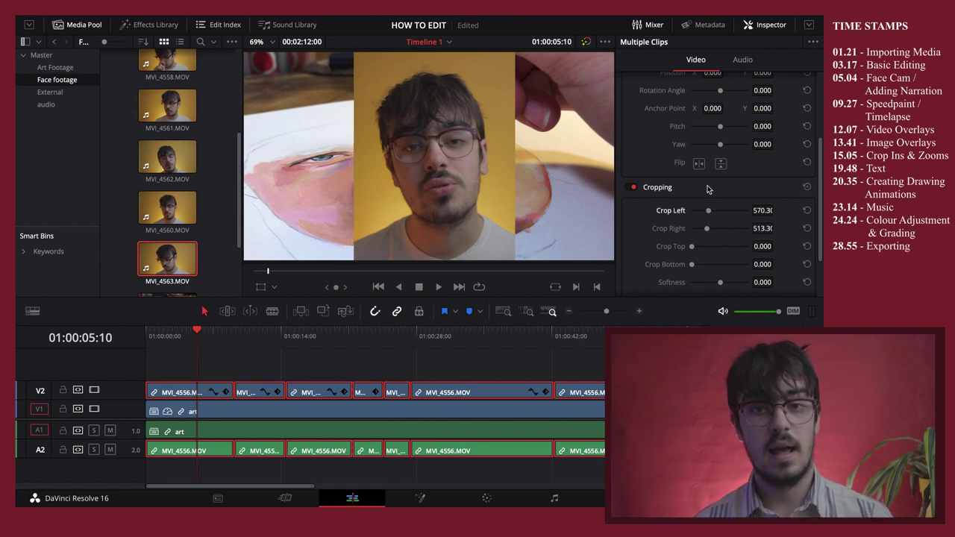
Scale the selected face-cam clips to a zoom of 0.410 and position them at X 781, Y -321
{"action": "scroll", "coordinate": [687, 172], "scroll_direction": "up", "scroll_amount": 5}
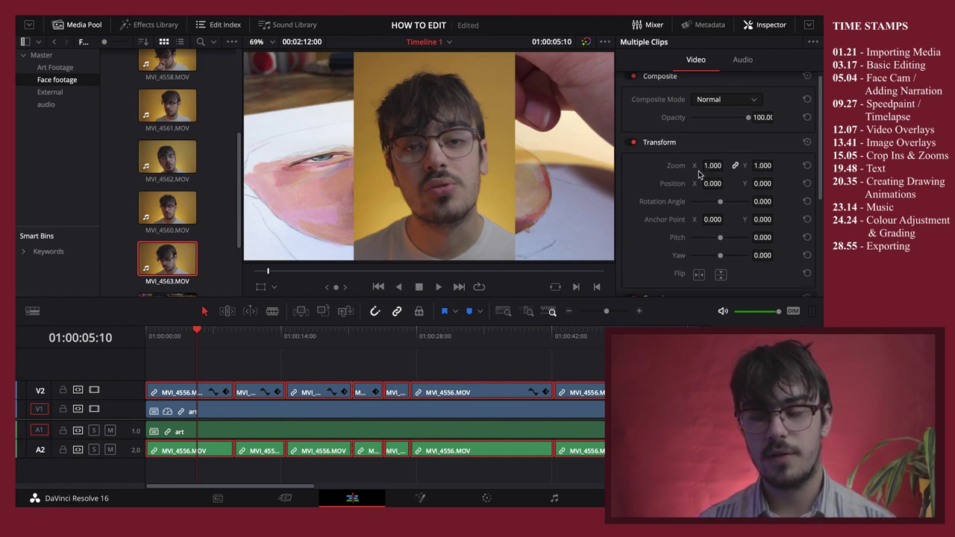
{"action": "double_click", "coordinate": [713, 166]}
{"action": "type", "text": "0.75"}
{"action": "key", "text": "Return"}
{"action": "mouse_move", "coordinate": [726, 166]}
{"action": "left_mouse_down"}
{"action": "mouse_move", "coordinate": [683, 165]}
{"action": "mouse_move", "coordinate": [726, 166]}
{"action": "left_mouse_up"}
{"action": "mouse_move", "coordinate": [713, 165]}
{"action": "left_mouse_down"}
{"action": "mouse_move", "coordinate": [683, 165]}
{"action": "mouse_move", "coordinate": [718, 169]}
{"action": "left_mouse_up"}
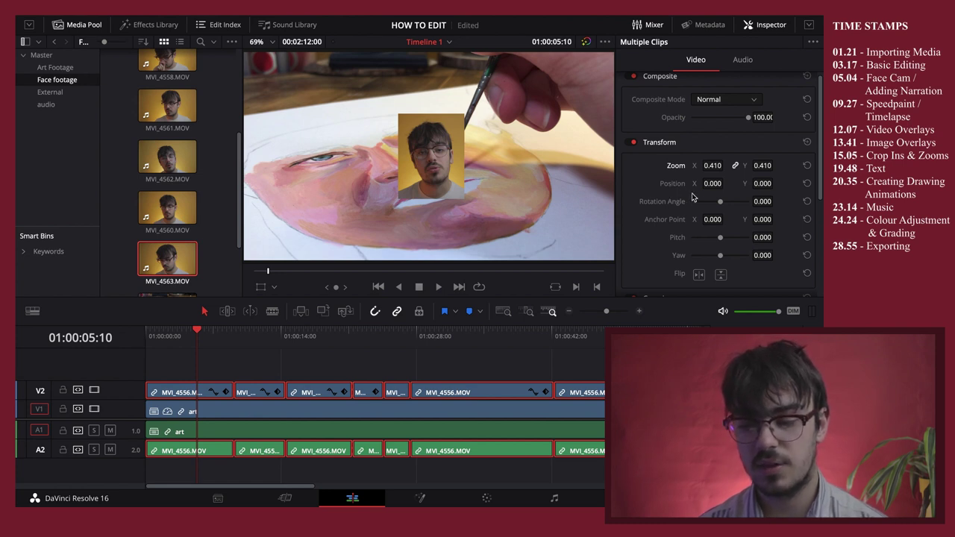
{"action": "left_click_drag", "start_coordinate": [713, 184], "coordinate": [657, 185]}
{"action": "mouse_move", "coordinate": [763, 183]}
{"action": "left_mouse_down"}
{"action": "mouse_move", "coordinate": [707, 183]}
{"action": "mouse_move", "coordinate": [776, 183]}
{"action": "mouse_move", "coordinate": [759, 190]}
{"action": "left_mouse_up"}
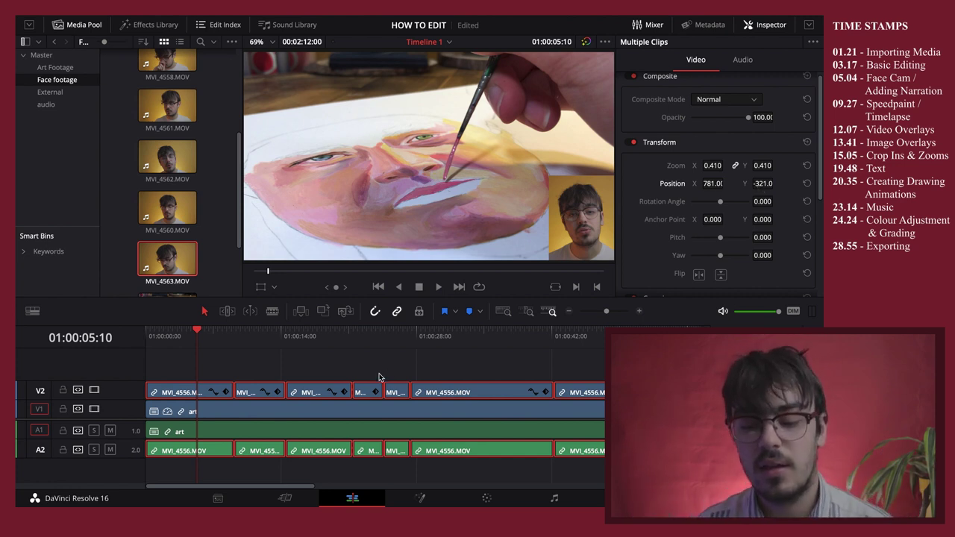
Import border.png from the MIDSOMMAR folder into the External bin and open that bin
{"action": "key", "text": "ctrl+Up"}
{"action": "left_click", "coordinate": [709, 161]}
{"action": "scroll", "coordinate": [508, 261], "scroll_direction": "up", "scroll_amount": 5}
{"action": "left_click", "coordinate": [444, 243]}
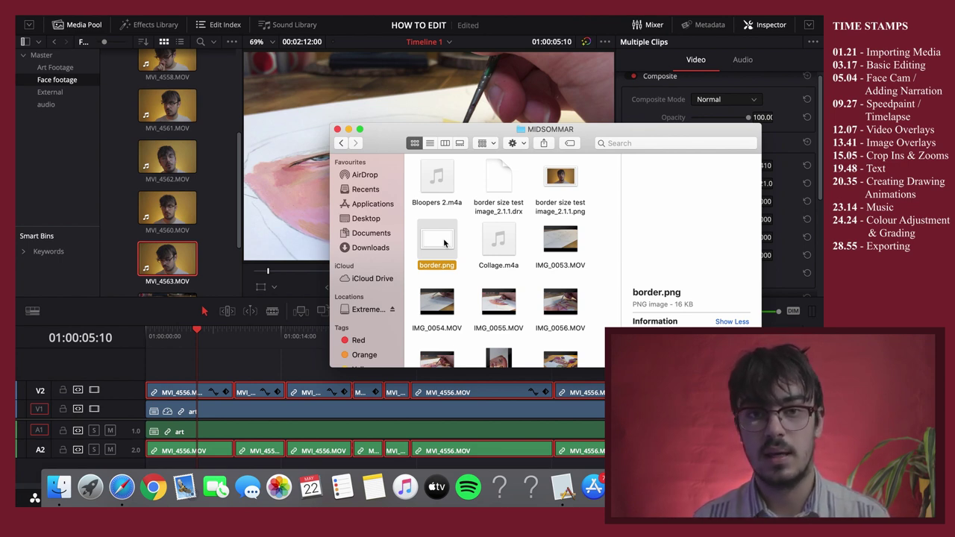
{"action": "left_click_drag", "start_coordinate": [444, 242], "coordinate": [63, 96]}
{"action": "left_click", "coordinate": [181, 102]}
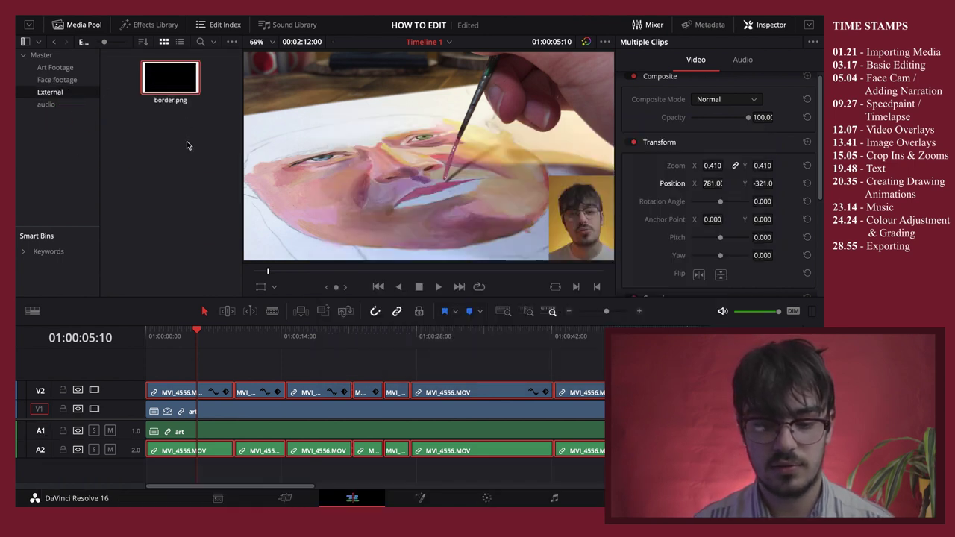
Place border.png on a new video track V3 and extend it from the timeline's start across the footage
{"action": "left_click_drag", "start_coordinate": [170, 82], "coordinate": [148, 371]}
{"action": "left_click", "coordinate": [172, 336]}
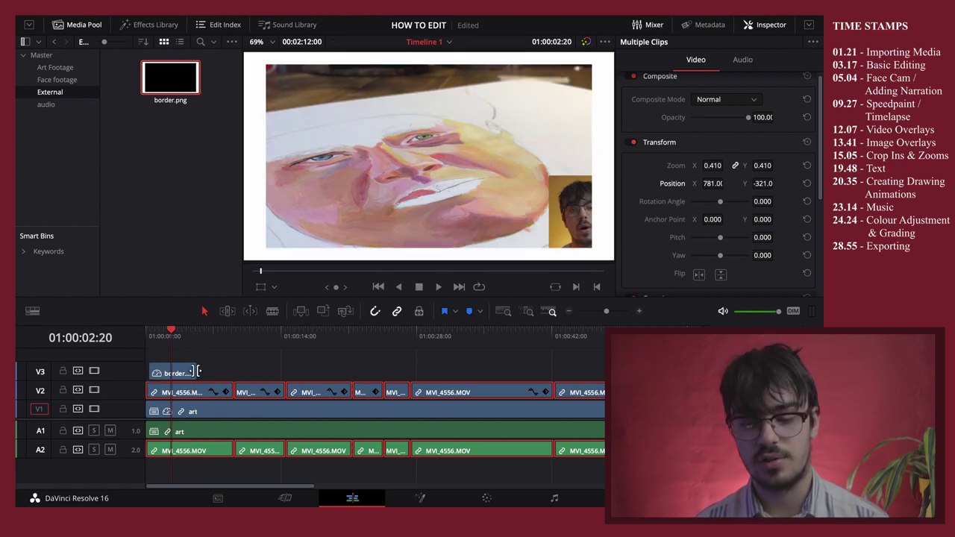
{"action": "left_click_drag", "start_coordinate": [182, 375], "coordinate": [603, 371]}
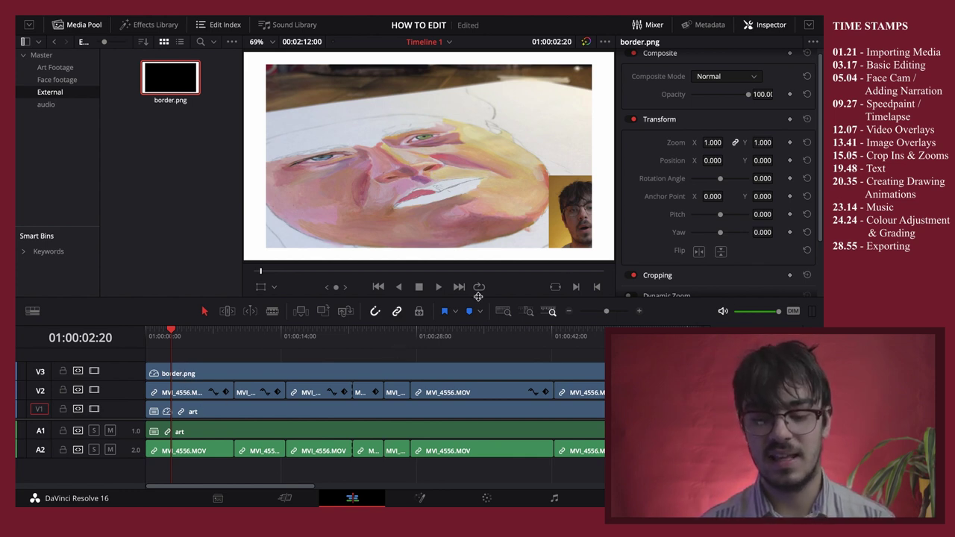
{"action": "left_click", "coordinate": [190, 395]}
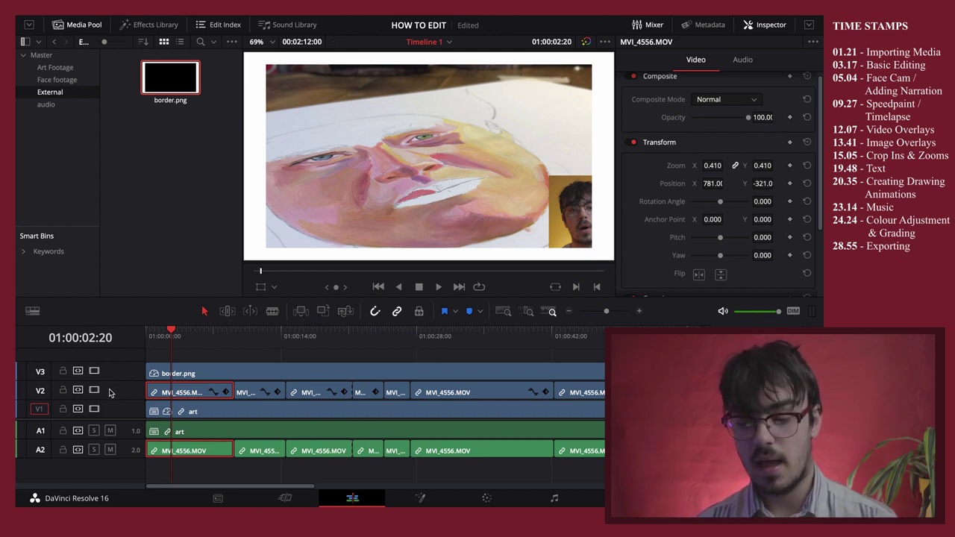
{"action": "left_click", "coordinate": [251, 396], "text": "super"}
{"action": "left_click", "coordinate": [311, 393], "text": "super"}
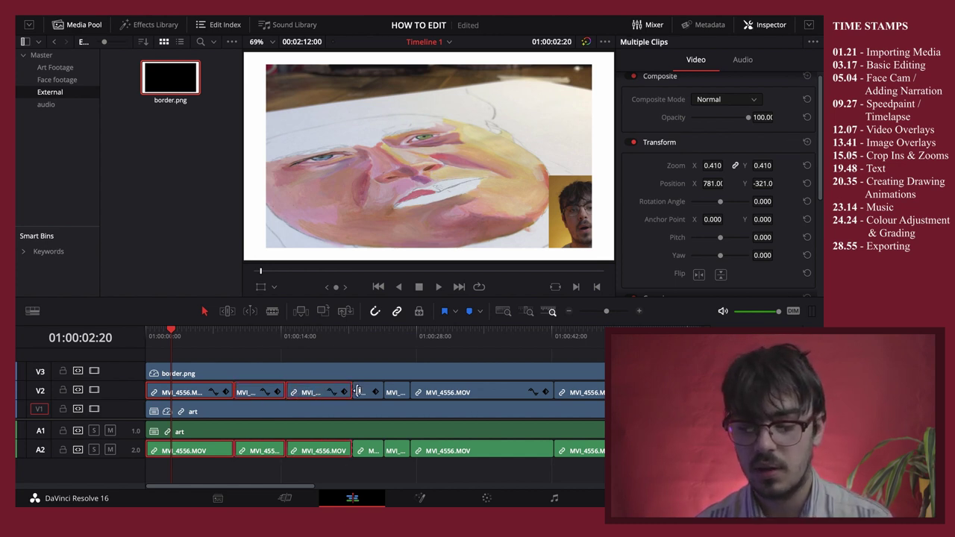
{"action": "left_click", "coordinate": [358, 392]}
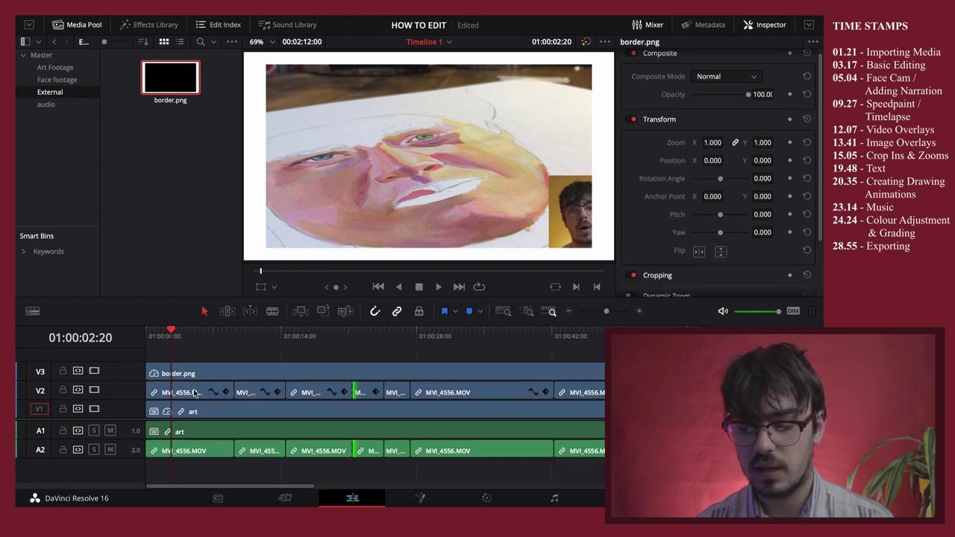
Move all face-cam clips from V2 to new track V4 above the border, and set their zoom to 0.330 and Y position to -326
{"action": "left_click", "coordinate": [186, 393]}
{"action": "left_click", "coordinate": [250, 395], "text": "super"}
{"action": "left_click", "coordinate": [316, 393], "text": "super"}
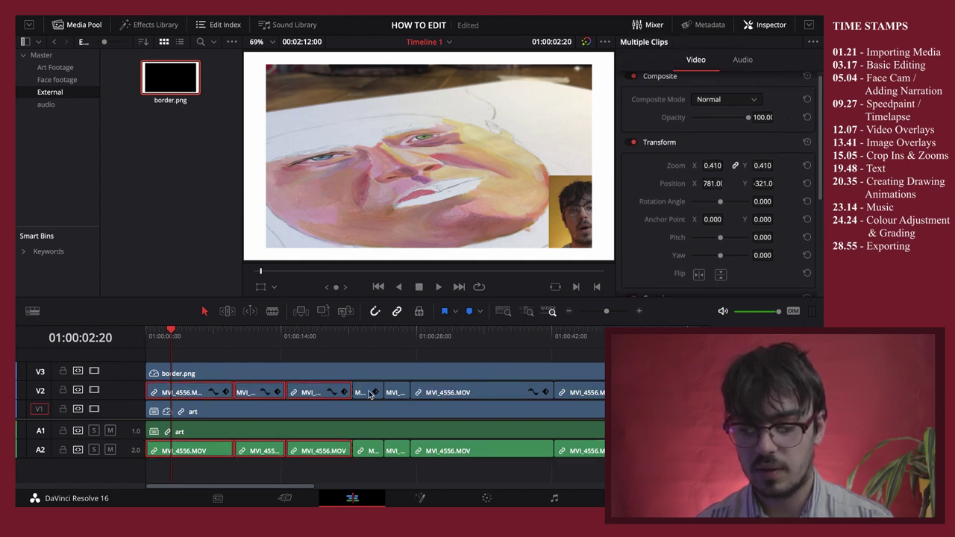
{"action": "left_click", "coordinate": [358, 394], "text": "super"}
{"action": "left_click", "coordinate": [395, 394], "text": "super"}
{"action": "left_click_drag", "start_coordinate": [181, 394], "coordinate": [181, 358]}
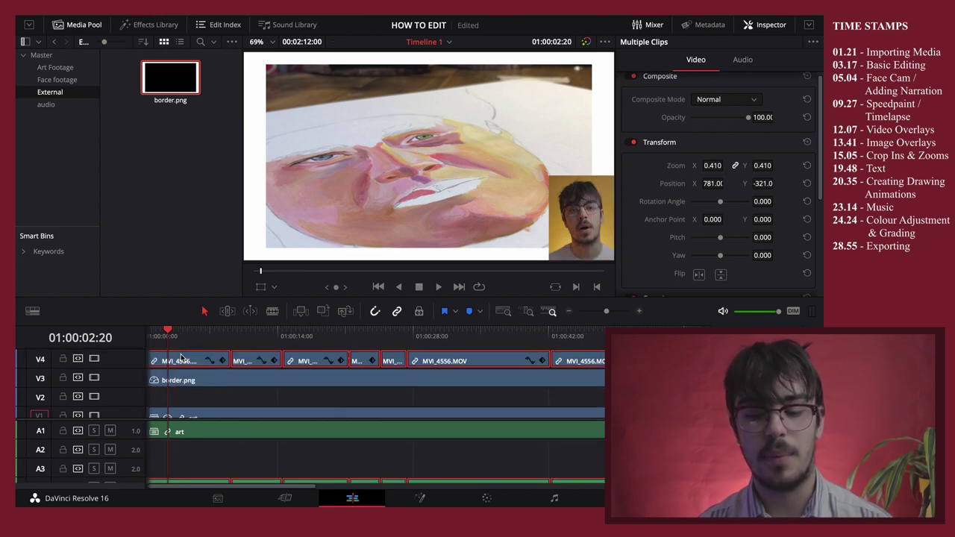
{"action": "left_click_drag", "start_coordinate": [707, 165], "coordinate": [721, 165]}
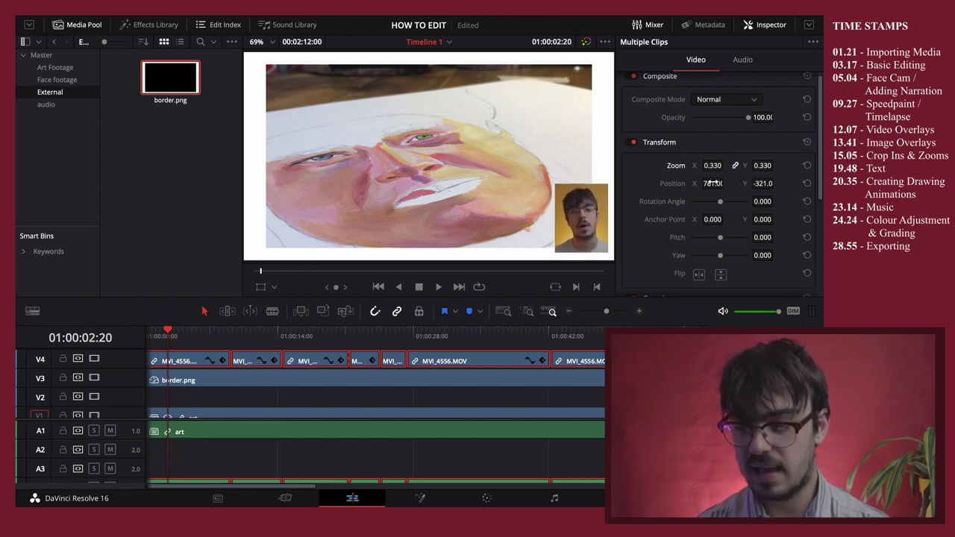
{"action": "left_click_drag", "start_coordinate": [764, 184], "coordinate": [776, 184]}
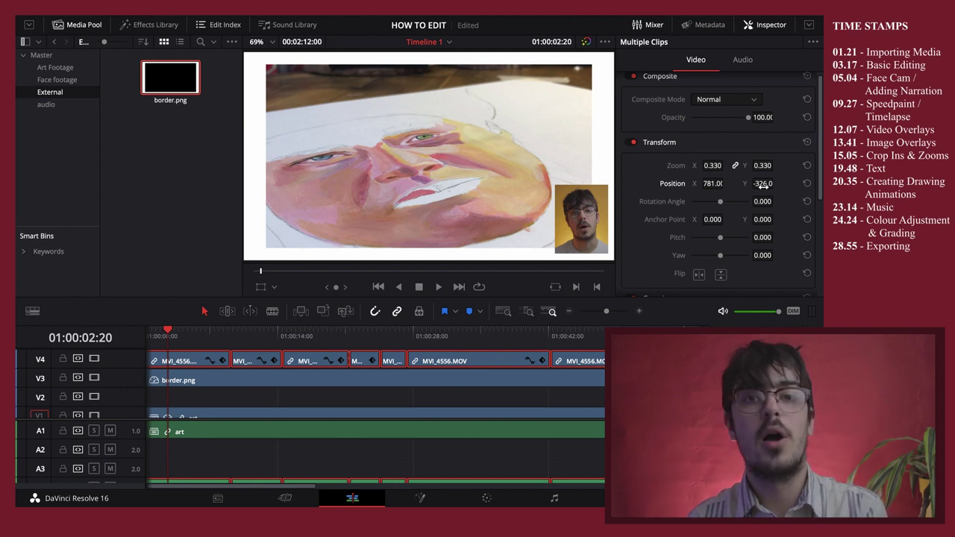
At 01:00:02:27, set the art clip's zoom to 1.340 and X position to -437, and add a Transform keyframe
{"action": "left_click", "coordinate": [188, 418]}
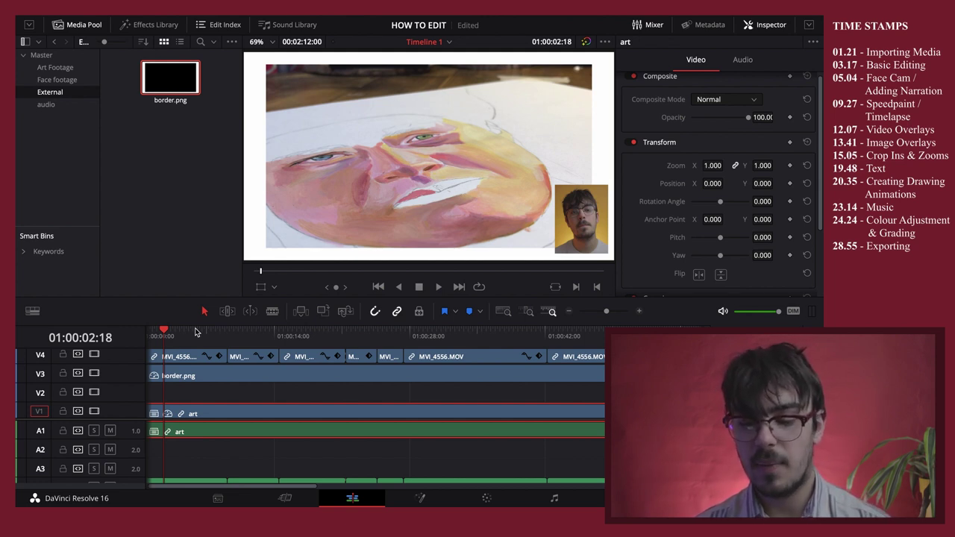
{"action": "left_click_drag", "start_coordinate": [164, 331], "coordinate": [143, 333]}
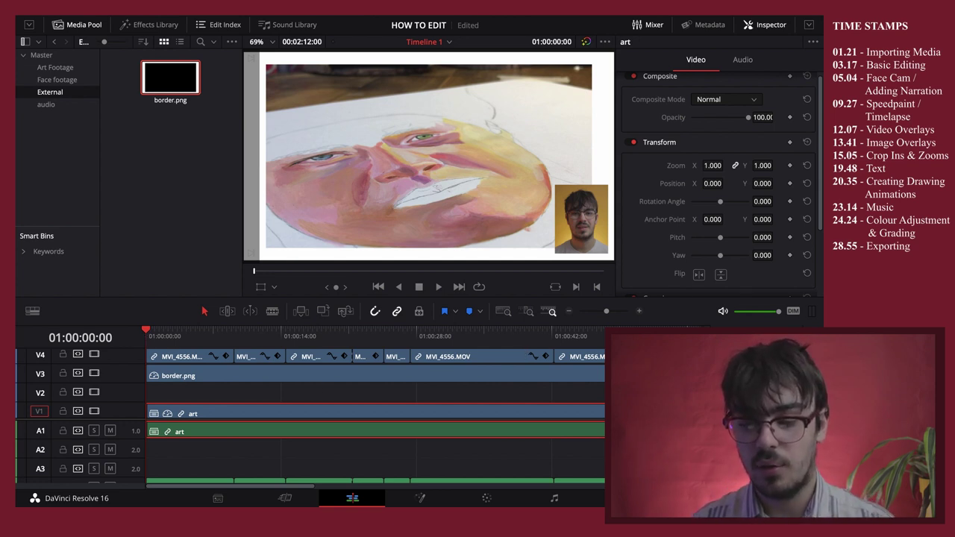
{"action": "left_click", "coordinate": [173, 337]}
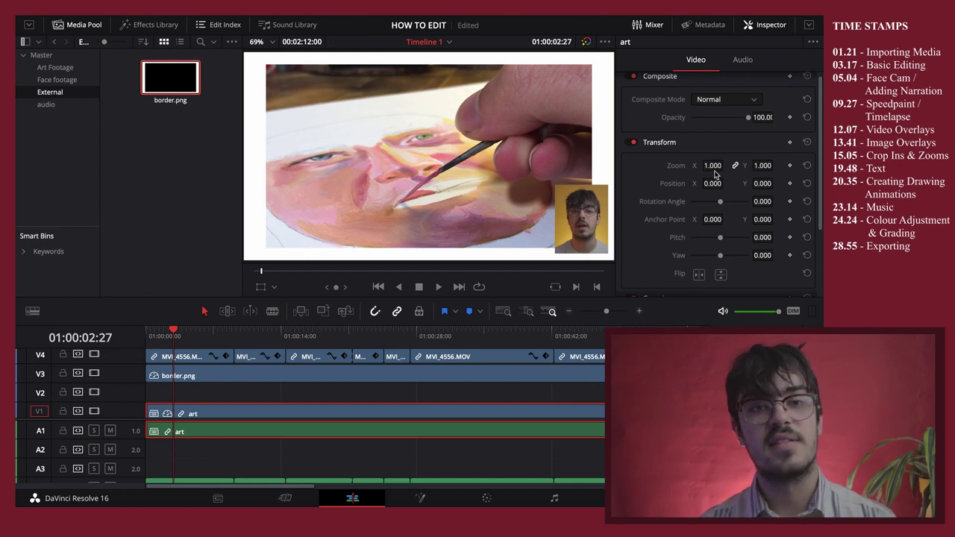
{"action": "mouse_move", "coordinate": [711, 165]}
{"action": "left_mouse_down"}
{"action": "mouse_move", "coordinate": [730, 165]}
{"action": "mouse_move", "coordinate": [717, 166]}
{"action": "mouse_move", "coordinate": [710, 183]}
{"action": "mouse_move", "coordinate": [726, 183]}
{"action": "mouse_move", "coordinate": [697, 183]}
{"action": "mouse_move", "coordinate": [723, 183]}
{"action": "mouse_move", "coordinate": [715, 183]}
{"action": "left_mouse_up"}
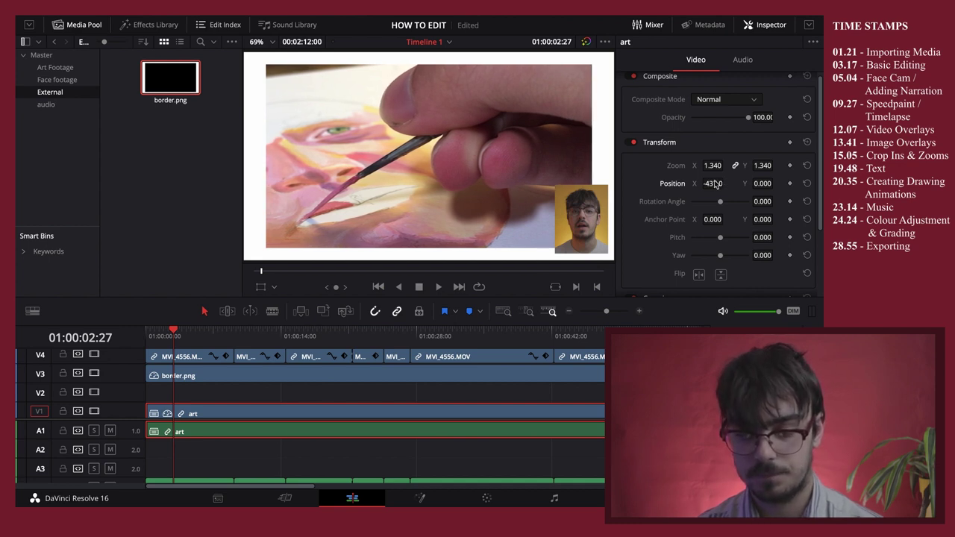
{"action": "left_click", "coordinate": [790, 142]}
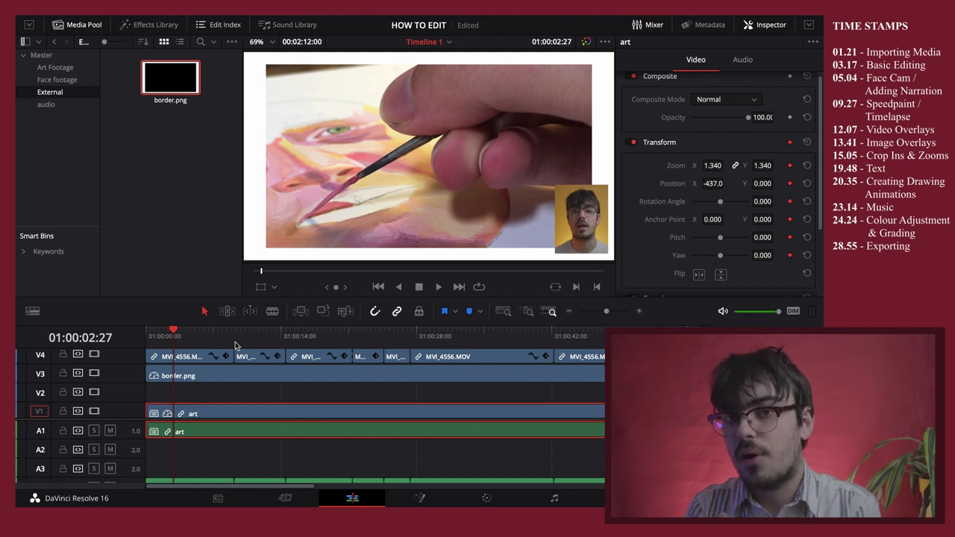
At 01:00:30:15, set the art clip's X position to 184 as a second keyframe, and play back the pan
{"action": "left_click", "coordinate": [285, 336]}
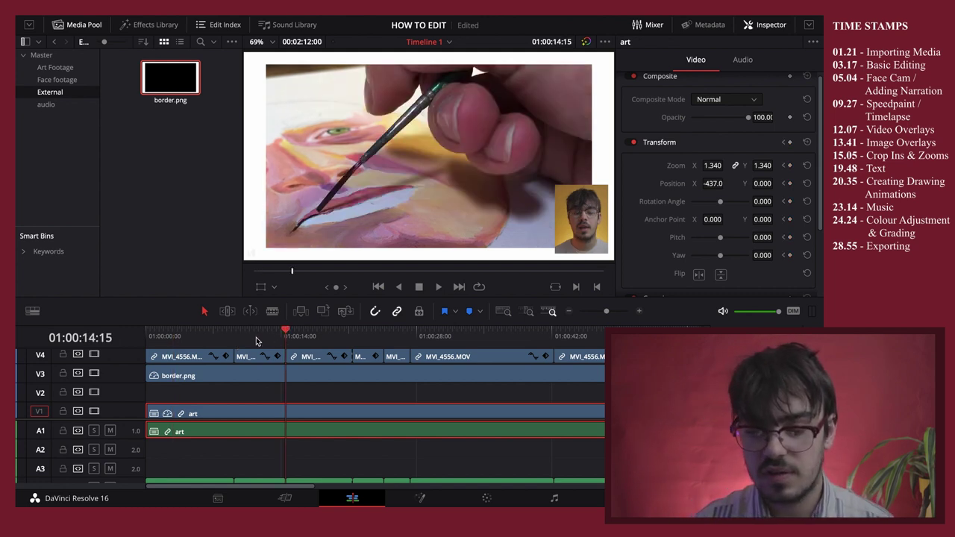
{"action": "left_click", "coordinate": [410, 336]}
{"action": "left_click", "coordinate": [492, 336]}
{"action": "left_click", "coordinate": [470, 335]}
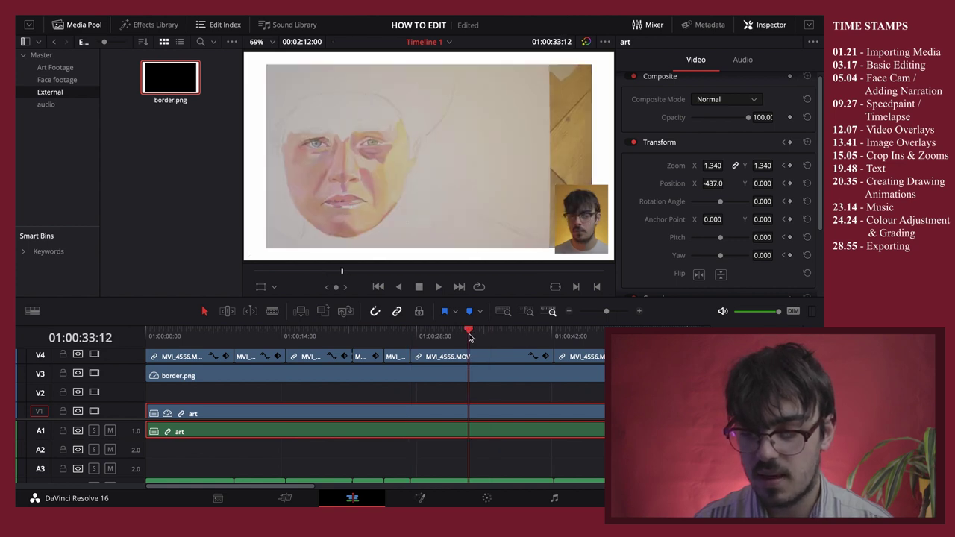
{"action": "left_click", "coordinate": [439, 336]}
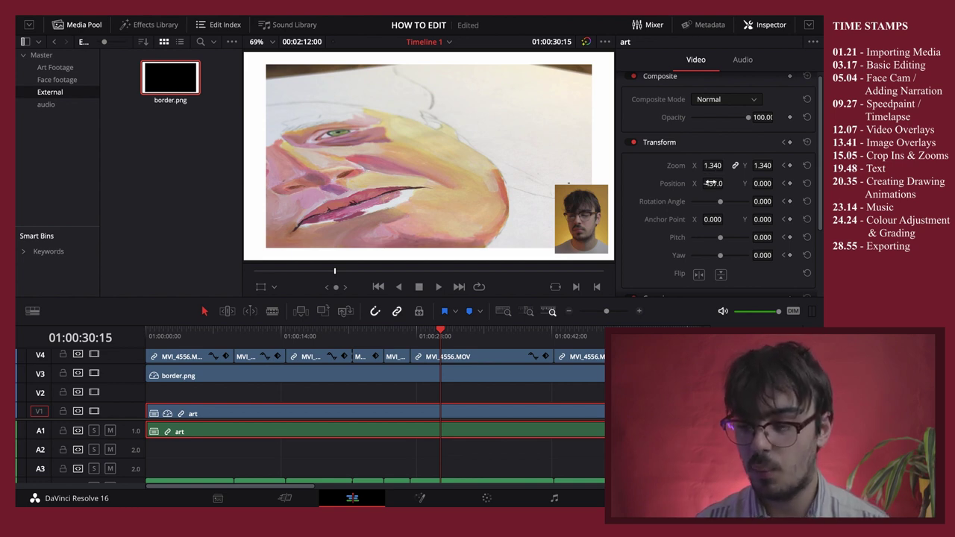
{"action": "mouse_move", "coordinate": [712, 183]}
{"action": "left_mouse_down"}
{"action": "mouse_move", "coordinate": [726, 183]}
{"action": "mouse_move", "coordinate": [710, 186]}
{"action": "left_mouse_up"}
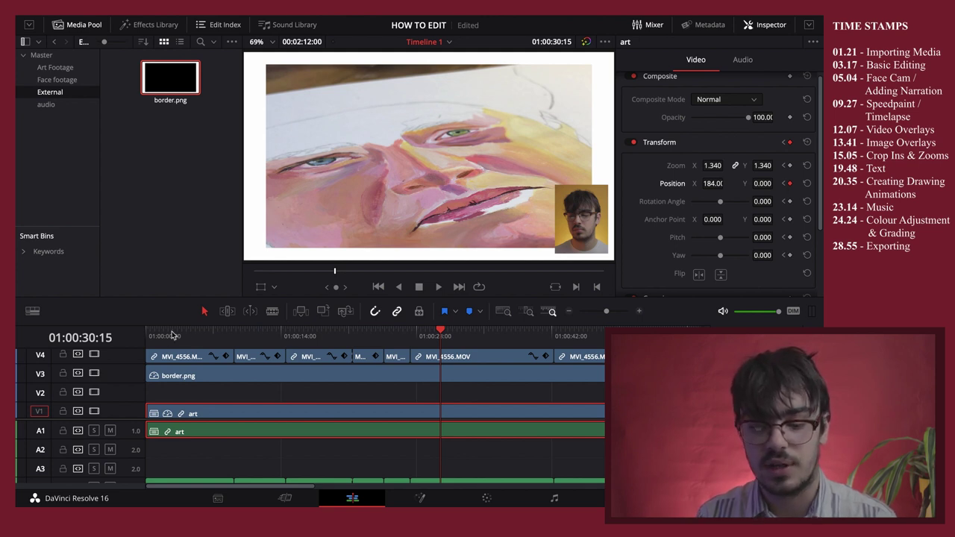
{"action": "left_click", "coordinate": [237, 333]}
{"action": "key", "text": "space"}
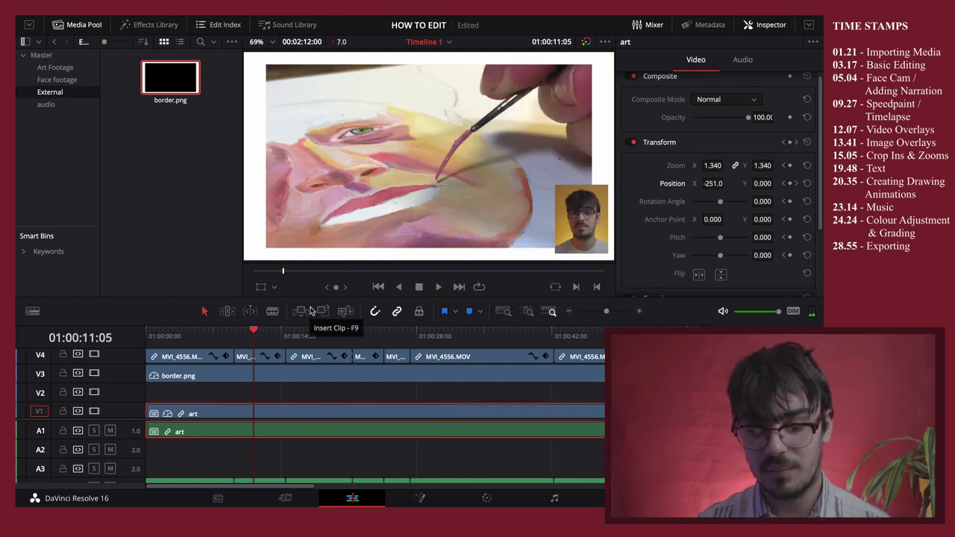
Play back the art clip's pan and scrub through it to 01:00:23:11
{"action": "key", "text": "space"}
{"action": "left_click_drag", "start_coordinate": [258, 332], "coordinate": [372, 355]}
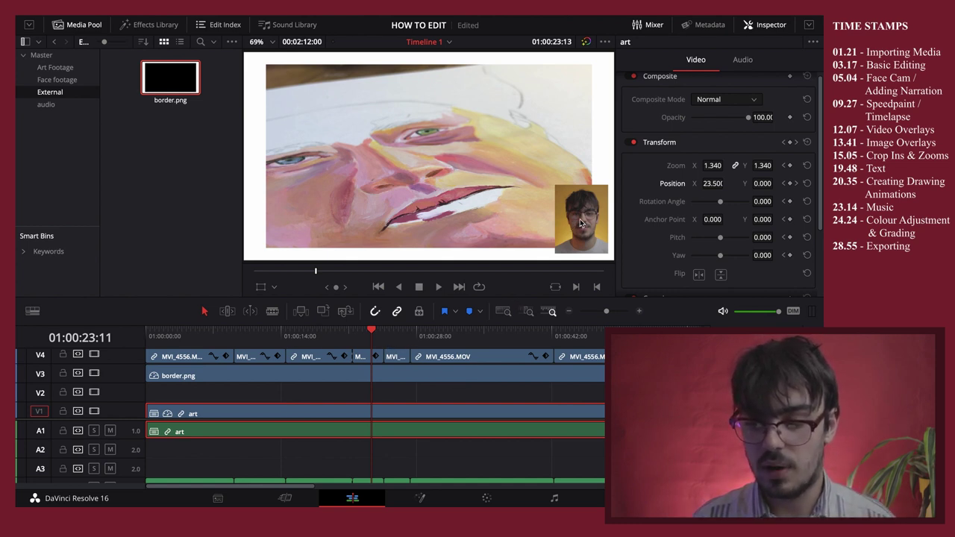
Move the last face-cam clip past the end of the art footage on V4, and reset its Transform and Cropping settings
{"action": "scroll", "coordinate": [464, 397], "scroll_direction": "right", "scroll_amount": 10}
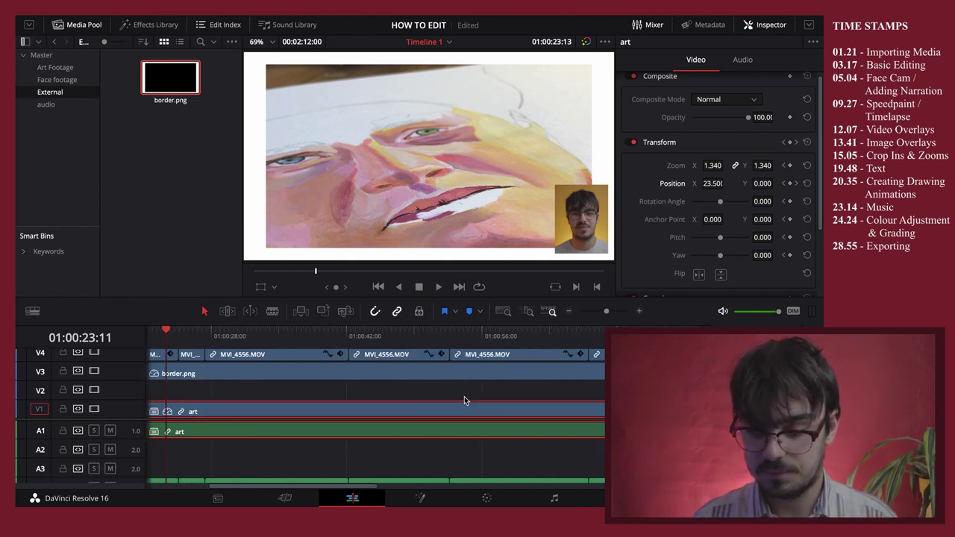
{"action": "scroll", "coordinate": [464, 400], "scroll_direction": "right", "scroll_amount": 8}
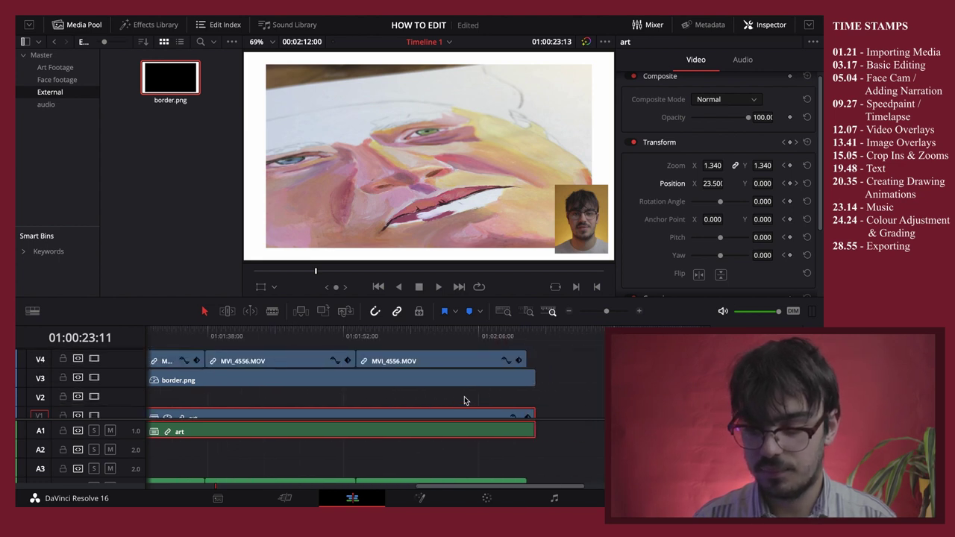
{"action": "left_click_drag", "start_coordinate": [305, 361], "coordinate": [596, 356]}
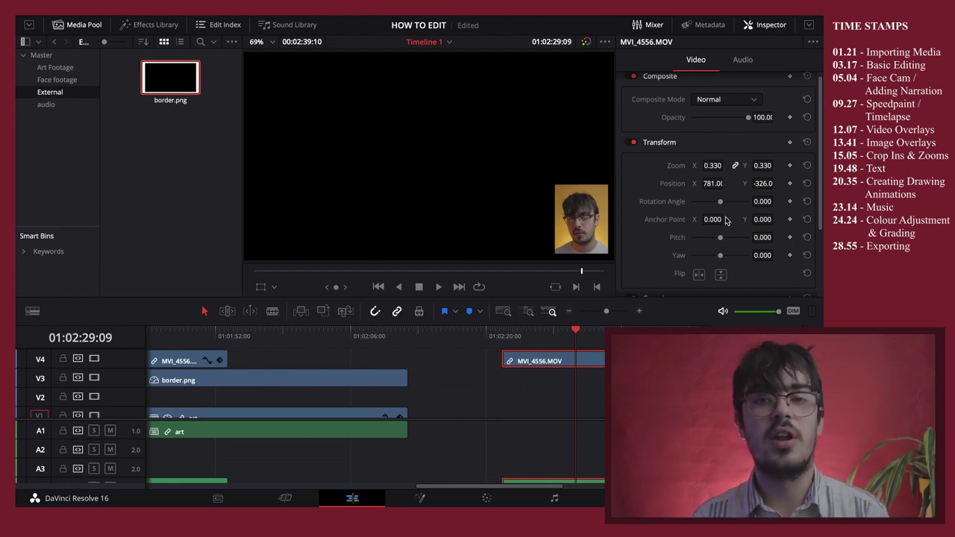
{"action": "scroll", "coordinate": [726, 219], "scroll_direction": "down", "scroll_amount": 1}
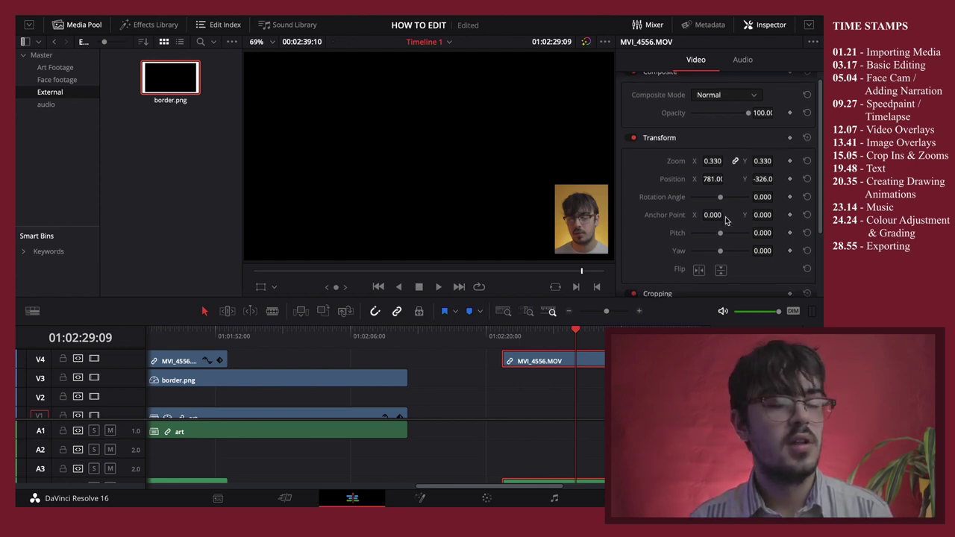
{"action": "left_click", "coordinate": [807, 139]}
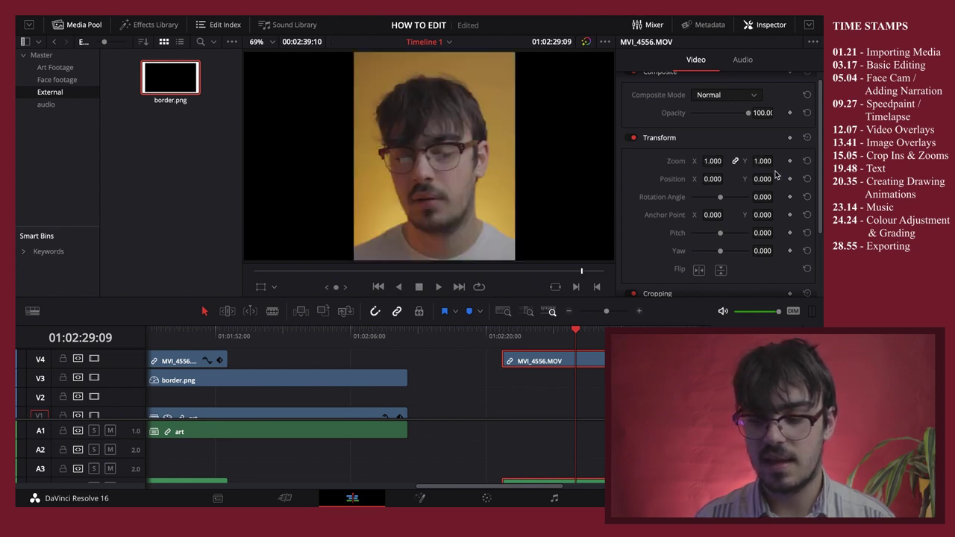
{"action": "scroll", "coordinate": [806, 179], "scroll_direction": "down", "scroll_amount": 5}
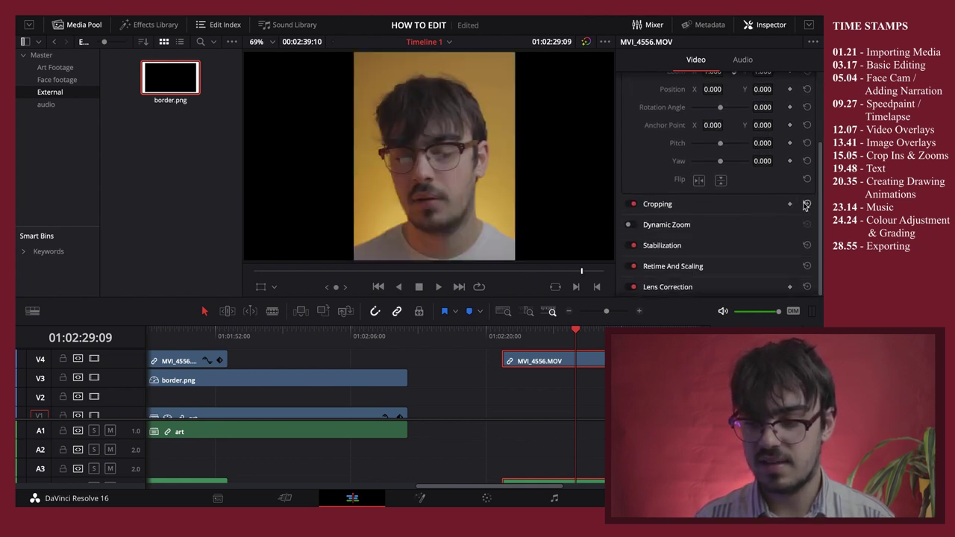
{"action": "left_click", "coordinate": [807, 203]}
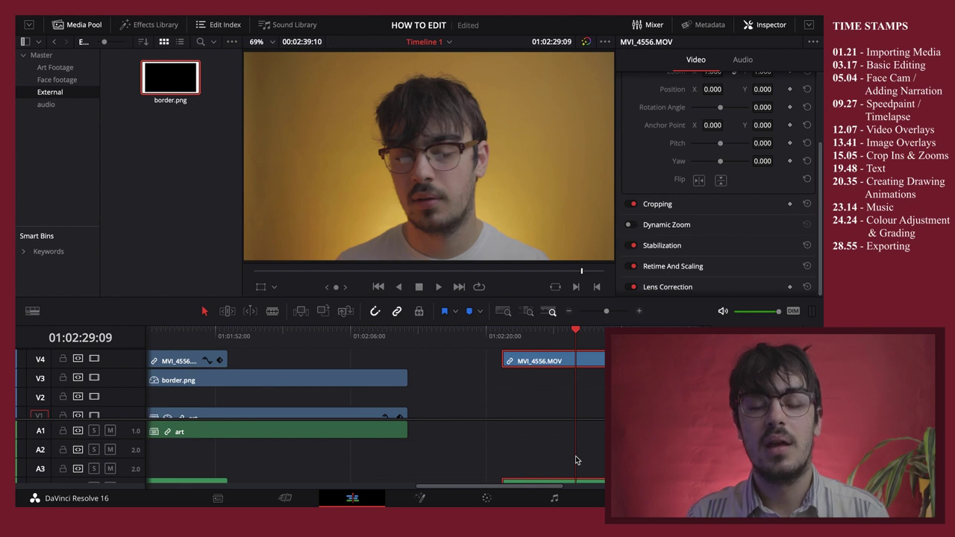
Split the full-screen face-cam clip at 01:02:30:04
{"action": "left_click", "coordinate": [508, 336]}
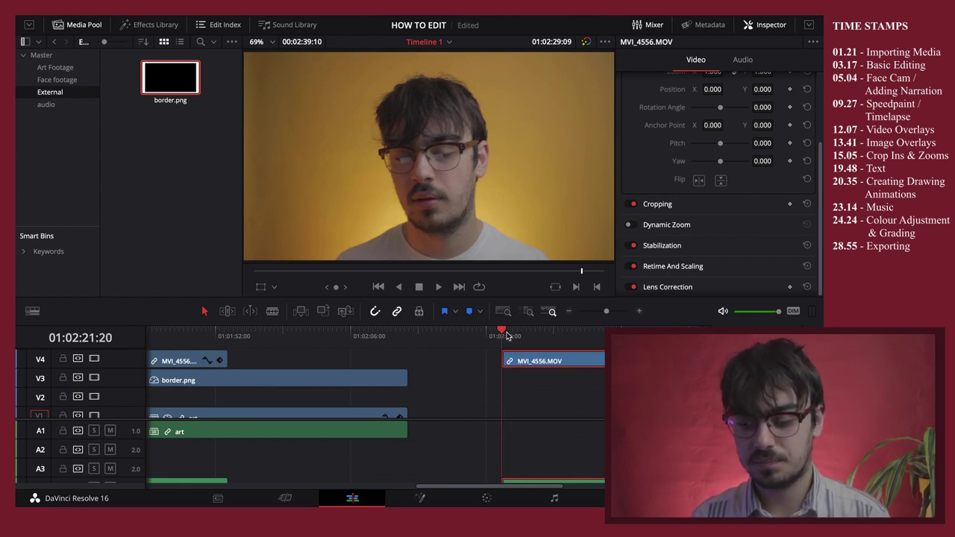
{"action": "left_click", "coordinate": [585, 335]}
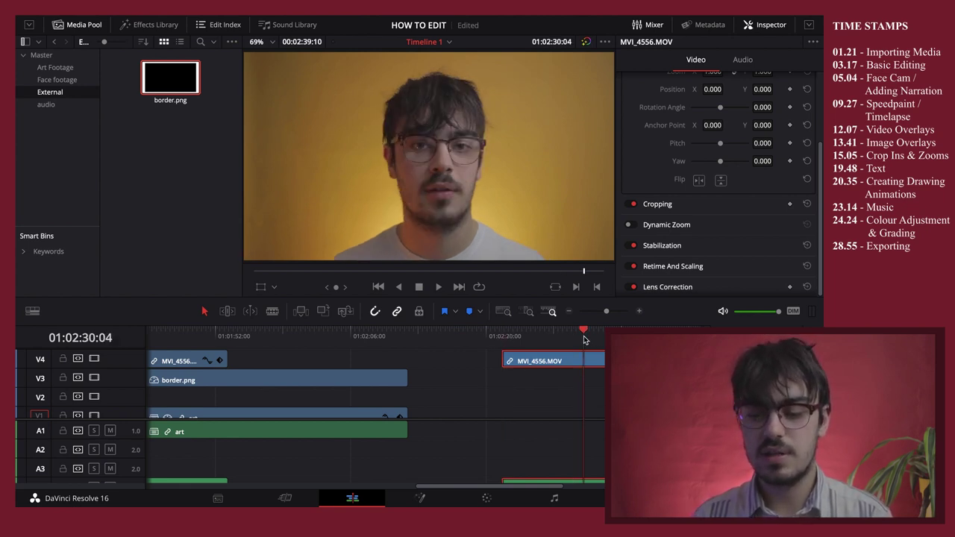
{"action": "key", "text": "ctrl+b"}
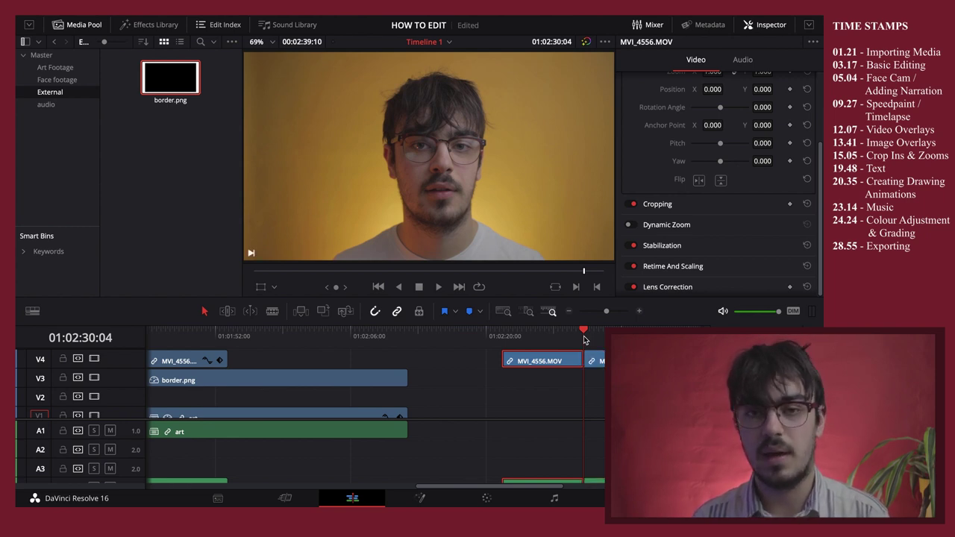
Set the zoom of the face-cam segment after the cut to 1.210
{"action": "left_click", "coordinate": [595, 361]}
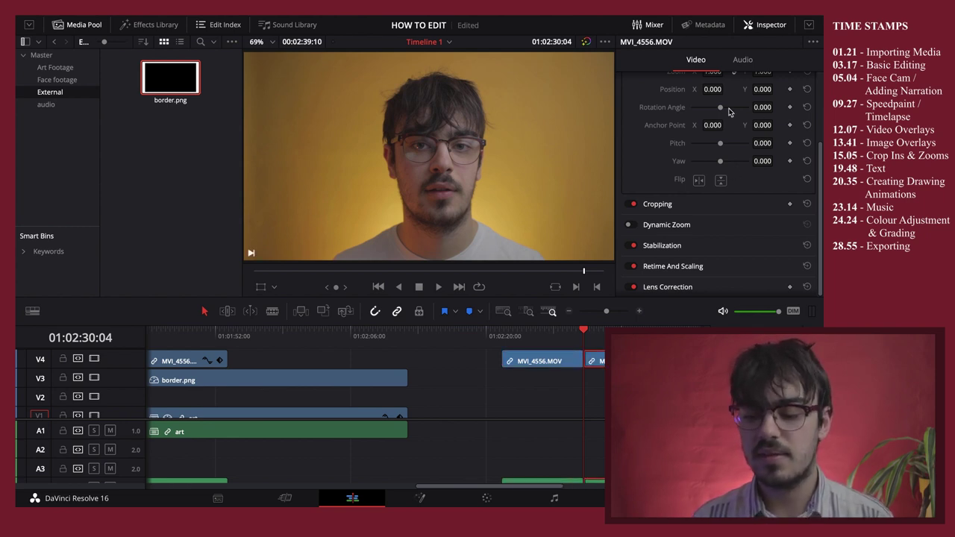
{"action": "scroll", "coordinate": [730, 111], "scroll_direction": "up", "scroll_amount": 2}
{"action": "scroll", "coordinate": [715, 98], "scroll_direction": "up", "scroll_amount": 3}
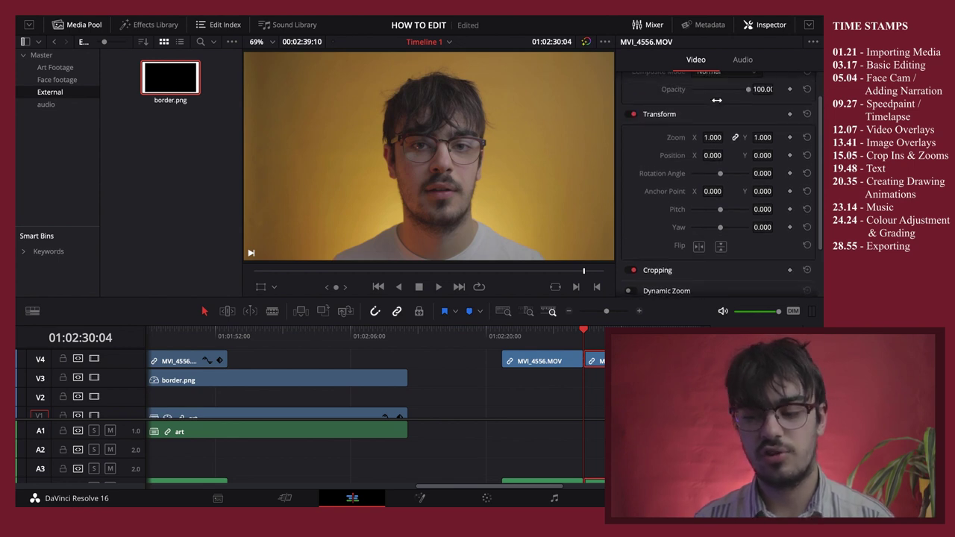
{"action": "left_click_drag", "start_coordinate": [715, 137], "coordinate": [751, 137]}
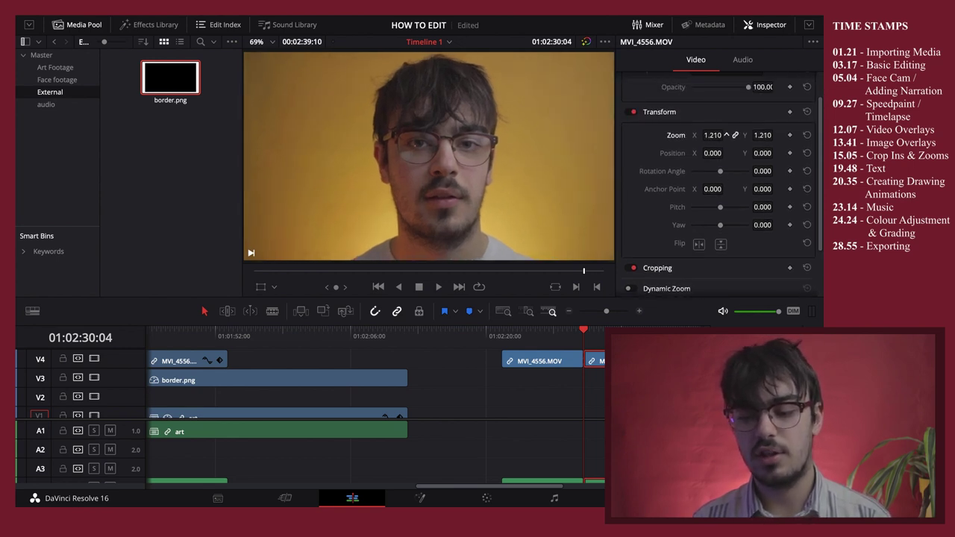
Play back the face-cam footage across the cut to review the crop-in
{"action": "left_click", "coordinate": [512, 338]}
{"action": "key", "text": "space"}
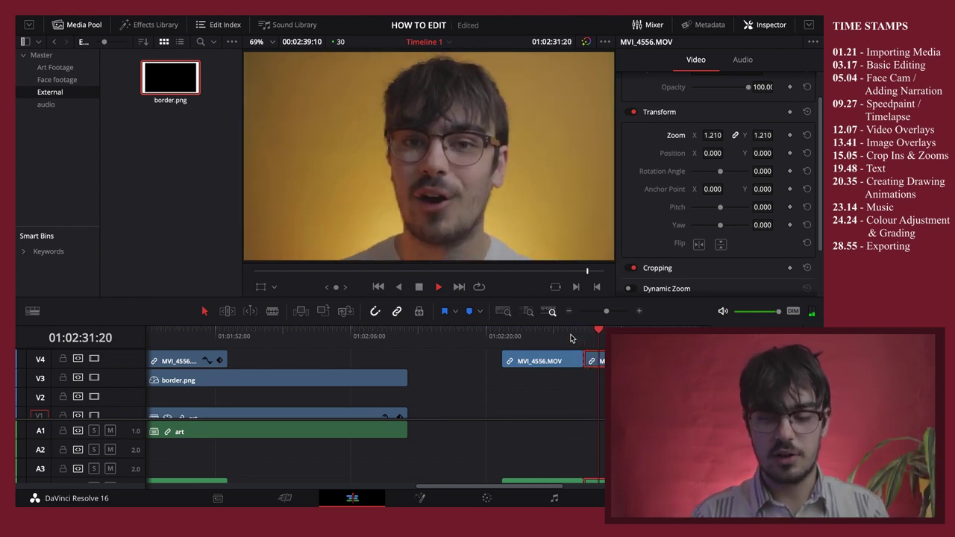
{"action": "key", "text": "space"}
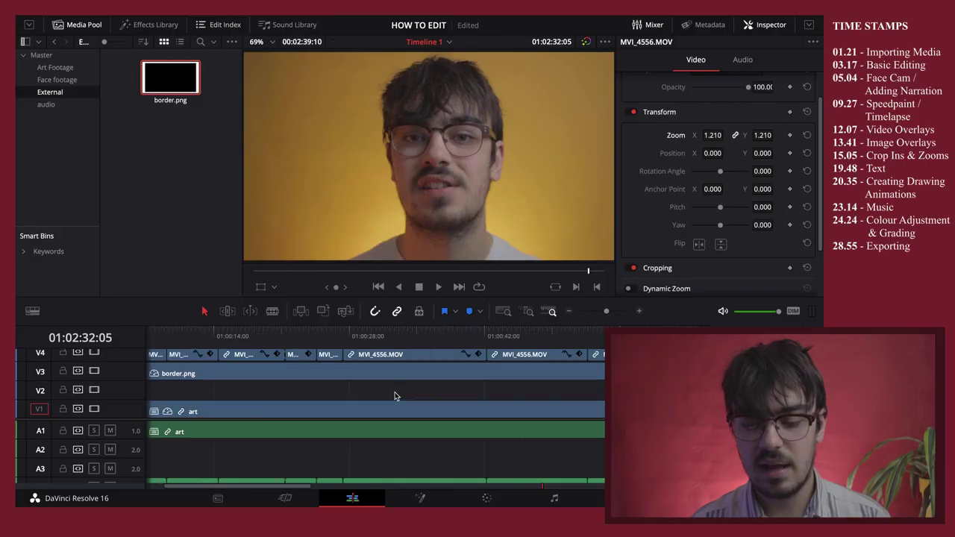
Return to the beginning of the timeline and import MIDSOMMAR.jpg from the MIDSOMMAR folder into the External bin
{"action": "scroll", "coordinate": [396, 396], "scroll_direction": "left", "scroll_amount": 3}
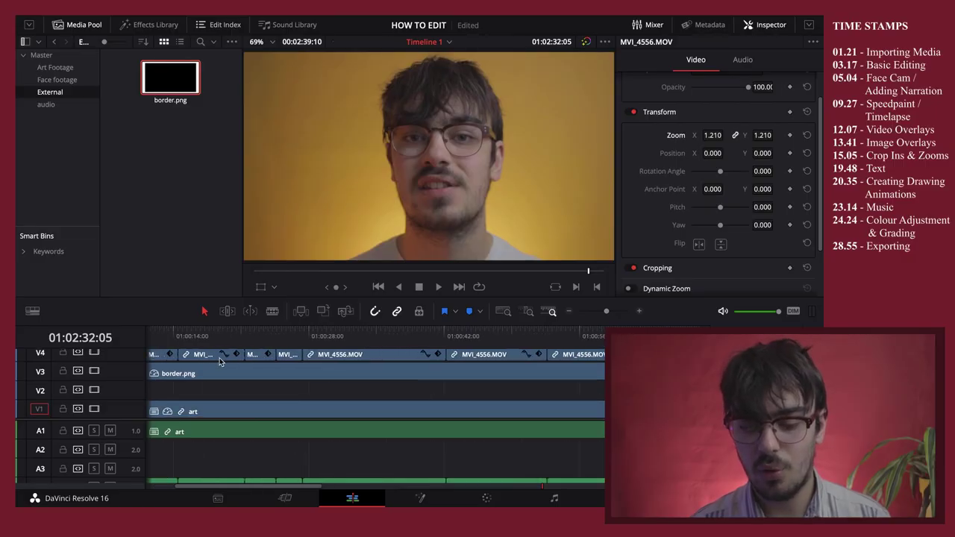
{"action": "left_click", "coordinate": [212, 336]}
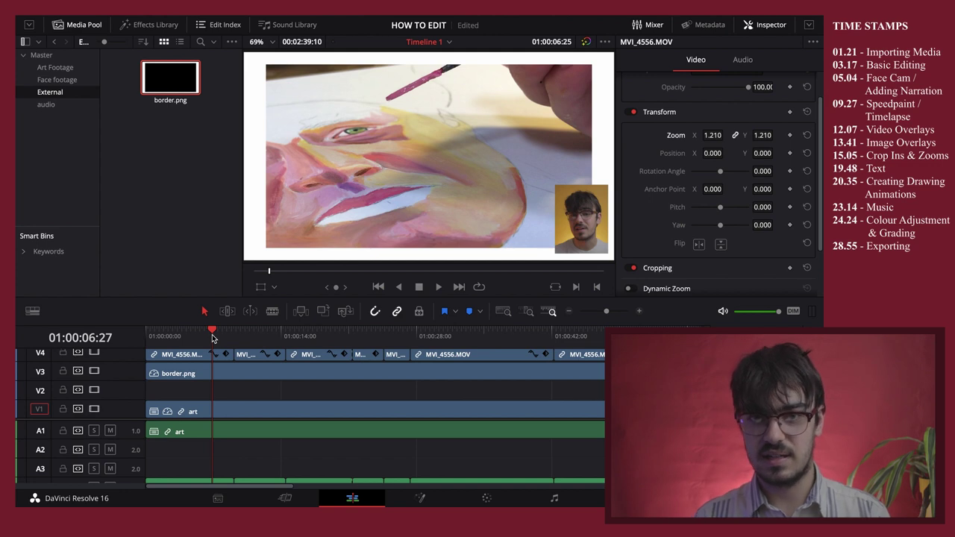
{"action": "scroll", "coordinate": [231, 365], "scroll_direction": "up", "scroll_amount": 2}
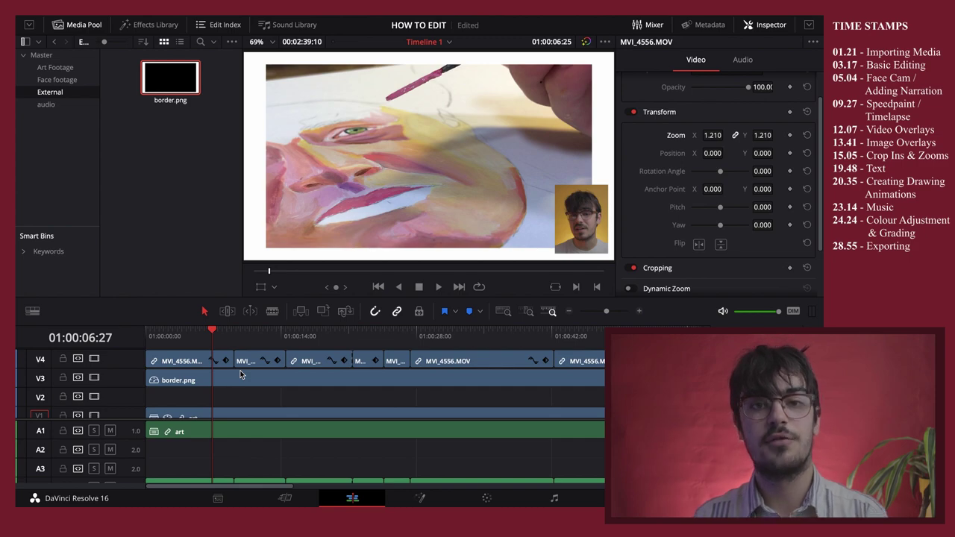
{"action": "key", "text": "ctrl+Up"}
{"action": "left_click", "coordinate": [734, 189]}
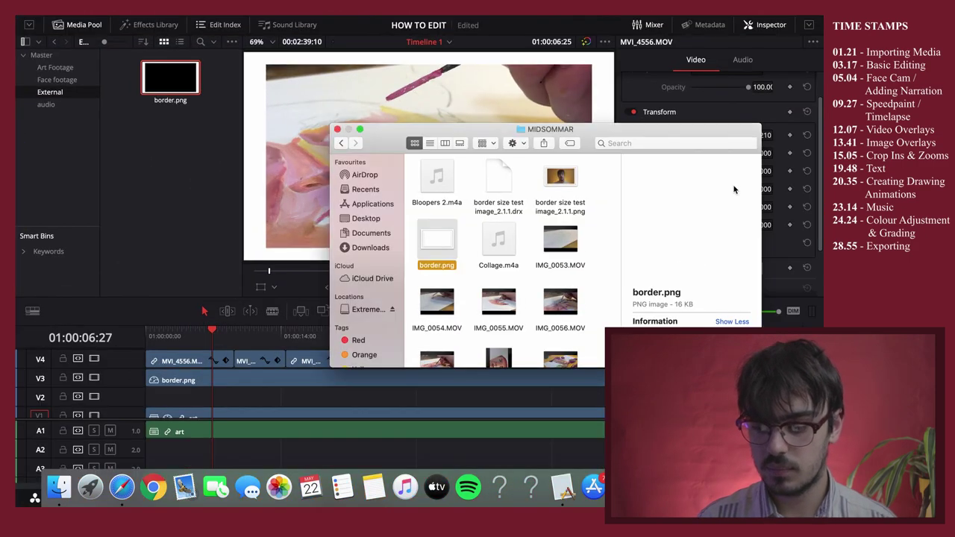
{"action": "key", "text": "Down"}
{"action": "key", "text": "Down"}
{"action": "key", "text": "Down"}
{"action": "key", "text": "Down"}
{"action": "key", "text": "Down"}
{"action": "key", "text": "Down"}
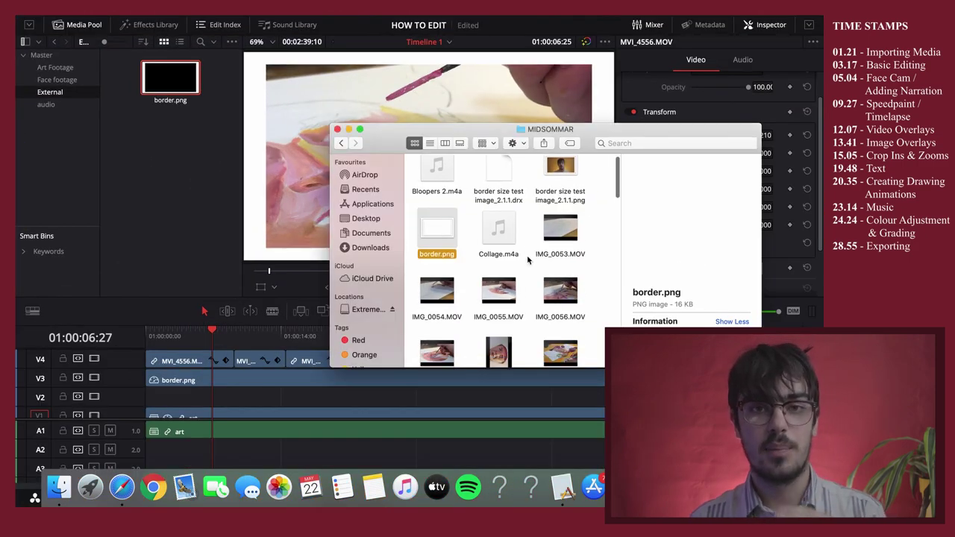
{"action": "left_click_drag", "start_coordinate": [436, 299], "coordinate": [172, 160]}
{"action": "left_click", "coordinate": [187, 189]}
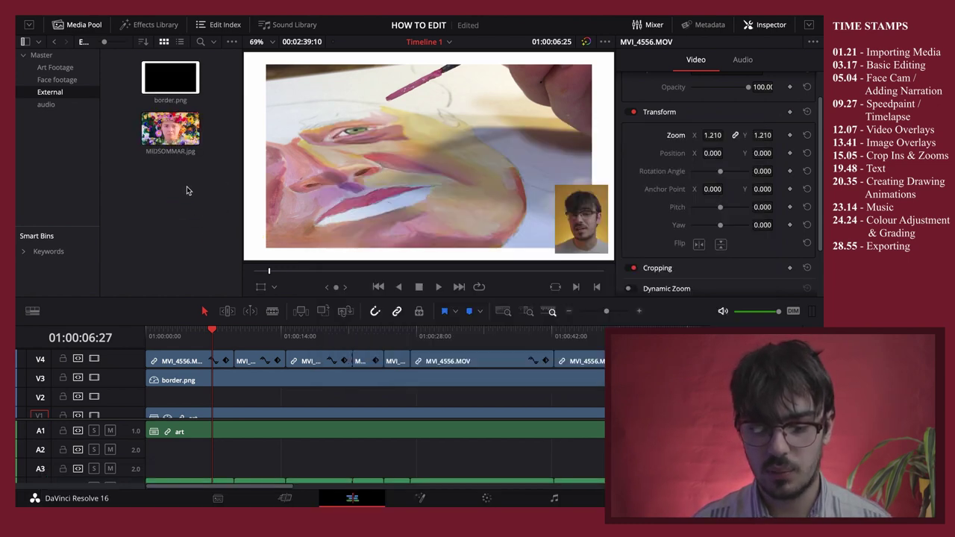
Place MIDSOMMAR.jpg on V2 at the timeline's start and extend it to about 01:00:42:00
{"action": "left_click_drag", "start_coordinate": [179, 123], "coordinate": [172, 401]}
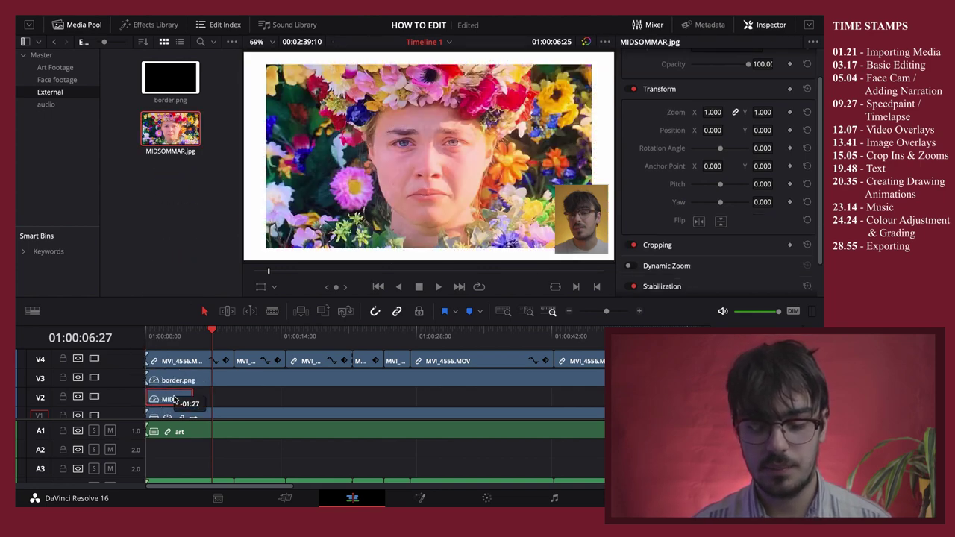
{"action": "left_click", "coordinate": [165, 336]}
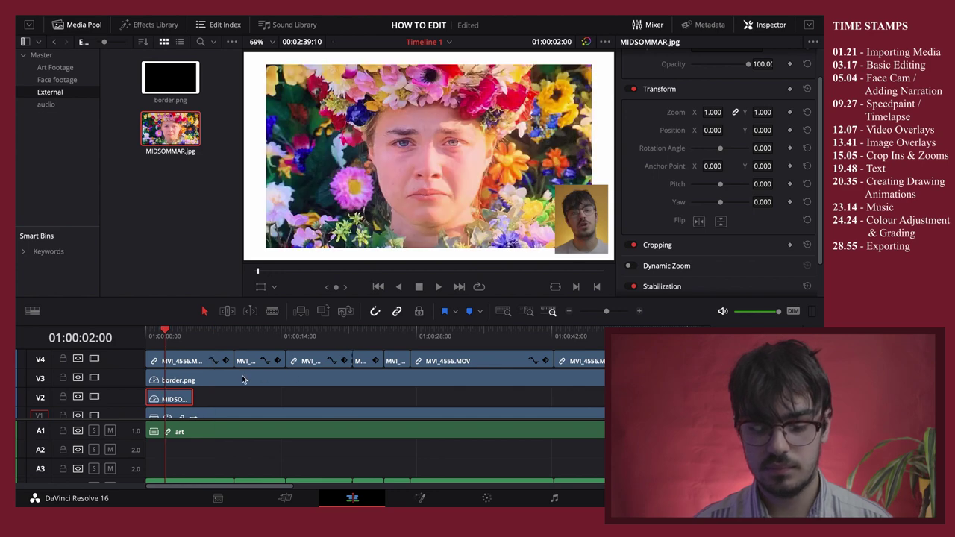
{"action": "left_click_drag", "start_coordinate": [195, 396], "coordinate": [554, 399]}
{"action": "left_click", "coordinate": [535, 403]}
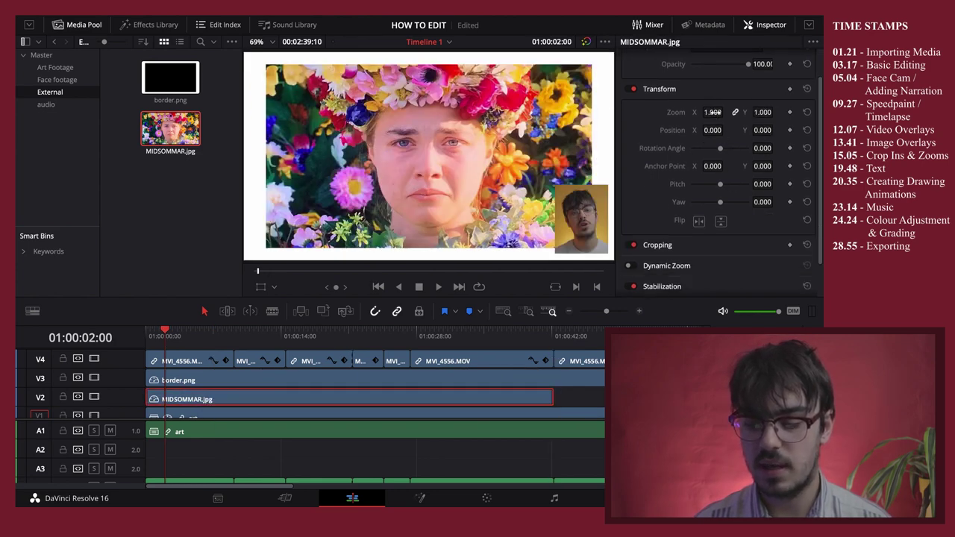
Move MIDSOMMAR.jpg to new track V5 above the face cam, with zoom 0.300 and position X 643, Y 345
{"action": "mouse_move", "coordinate": [713, 112]}
{"action": "left_mouse_down"}
{"action": "mouse_move", "coordinate": [664, 112]}
{"action": "mouse_move", "coordinate": [735, 130]}
{"action": "mouse_move", "coordinate": [708, 131]}
{"action": "mouse_move", "coordinate": [778, 130]}
{"action": "left_mouse_up"}
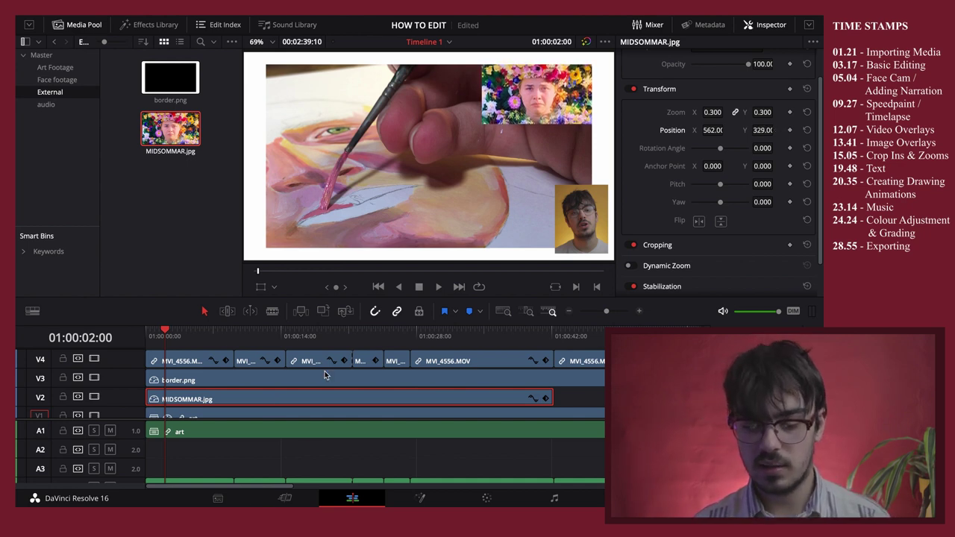
{"action": "left_click_drag", "start_coordinate": [300, 396], "coordinate": [296, 349]}
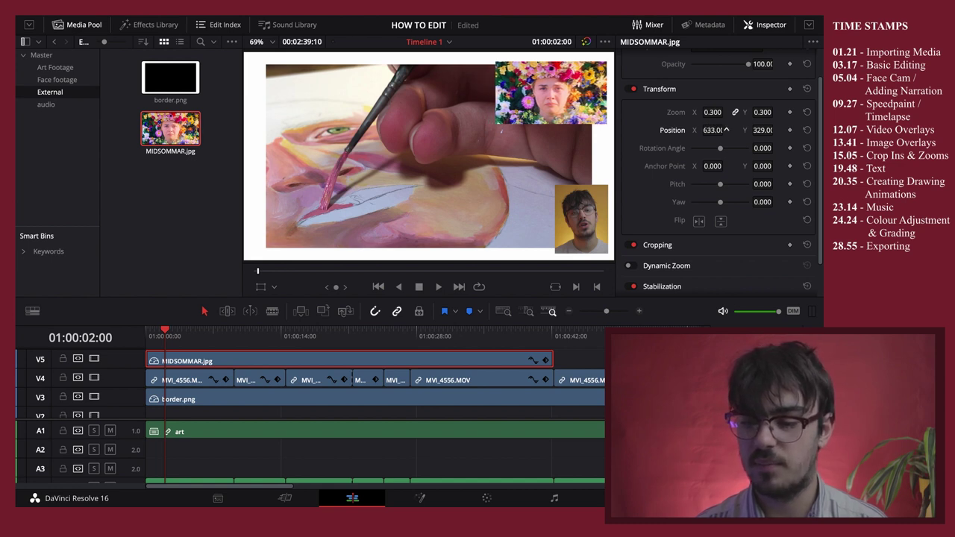
{"action": "left_click_drag", "start_coordinate": [776, 130], "coordinate": [725, 130]}
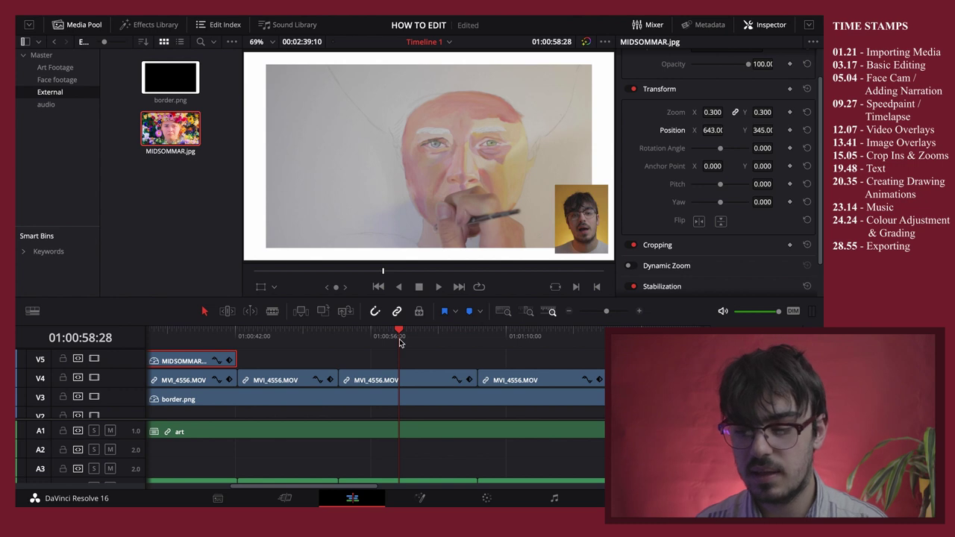
Add a basic Text title on V5 at 01:00:58:28 and select it for editing
{"action": "left_click", "coordinate": [157, 27]}
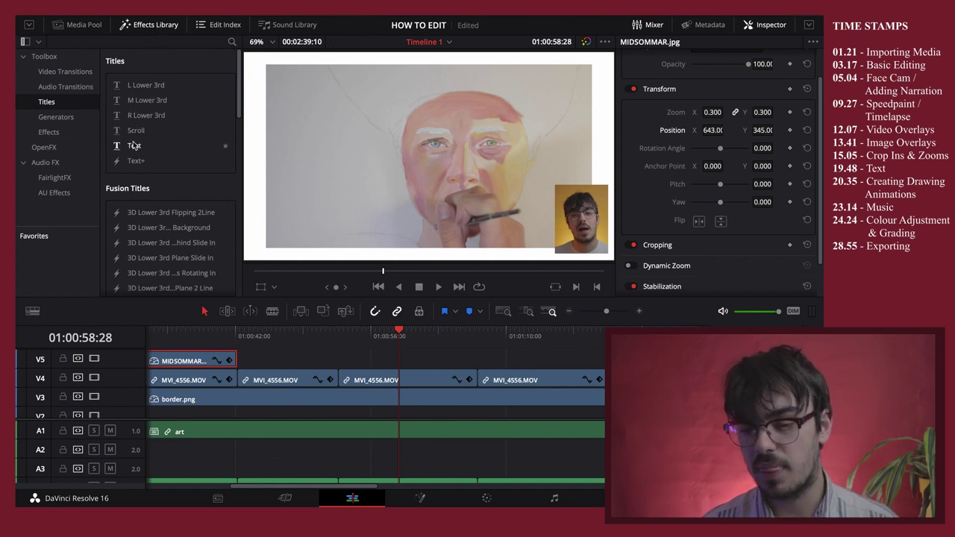
{"action": "left_click_drag", "start_coordinate": [134, 151], "coordinate": [404, 363]}
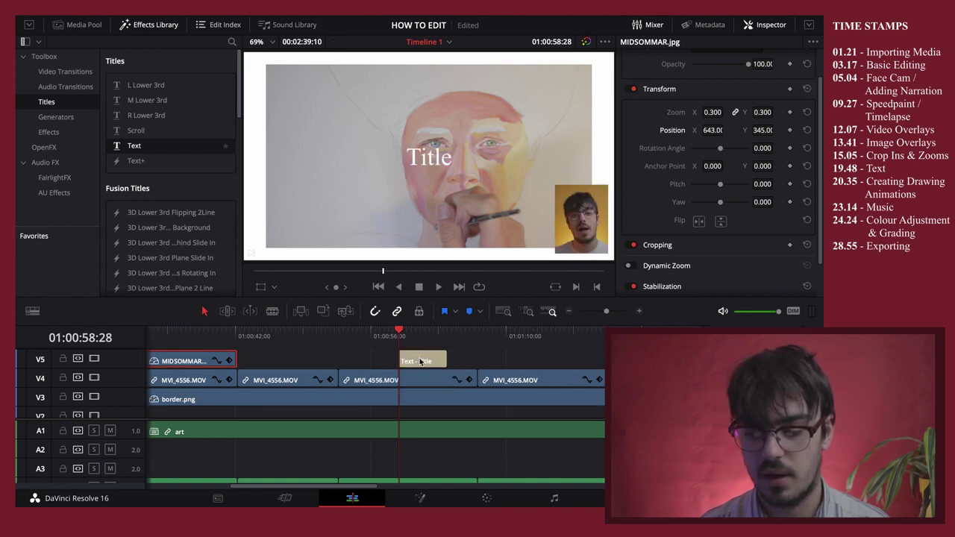
{"action": "left_click", "coordinate": [424, 362]}
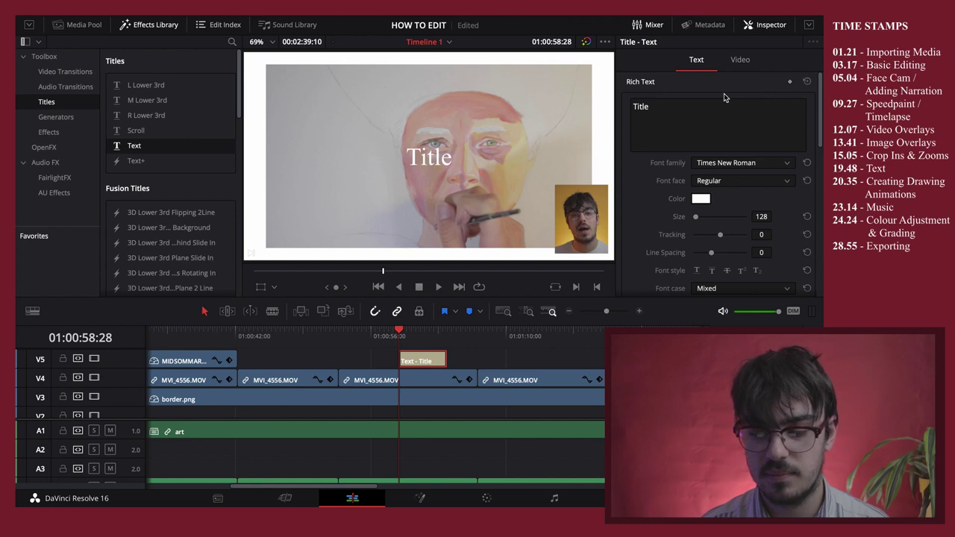
Replace the title's text with "hello" and look through the available font families
{"action": "left_click", "coordinate": [693, 123]}
{"action": "key", "text": "ctrl+a"}
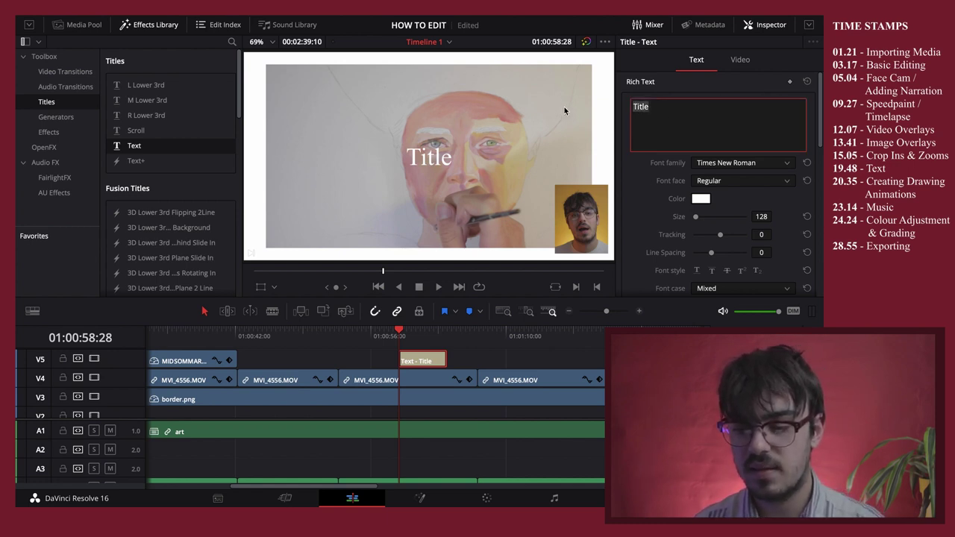
{"action": "type", "text": "hello"}
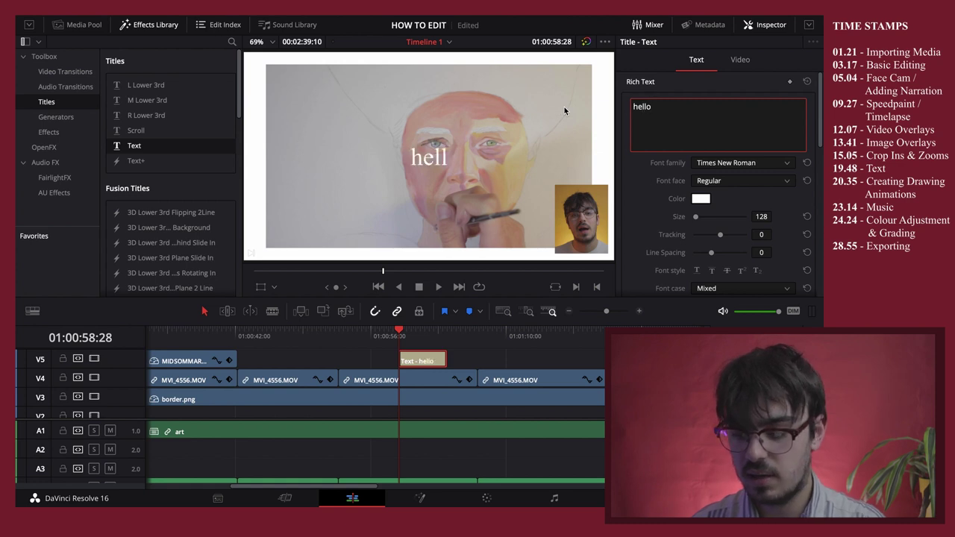
{"action": "left_click", "coordinate": [752, 162]}
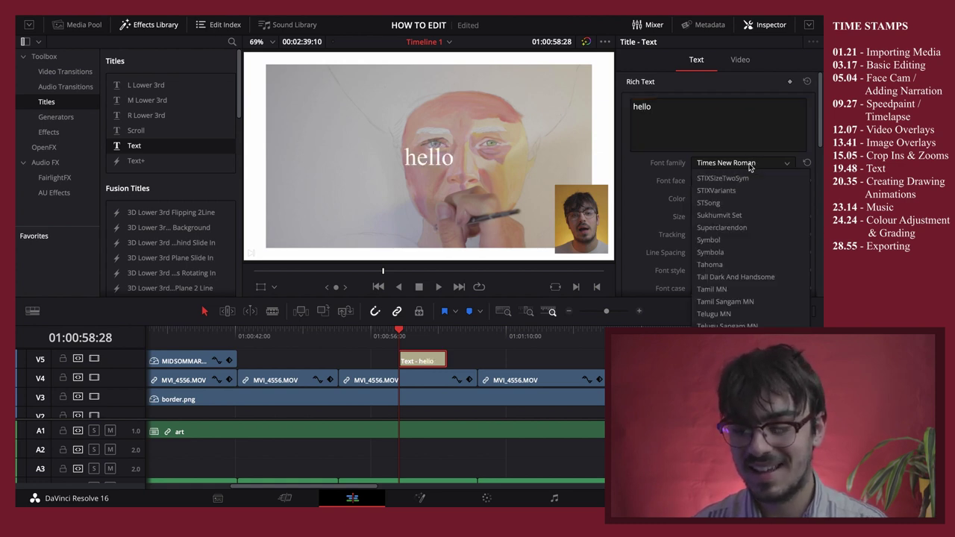
{"action": "key", "text": "Escape"}
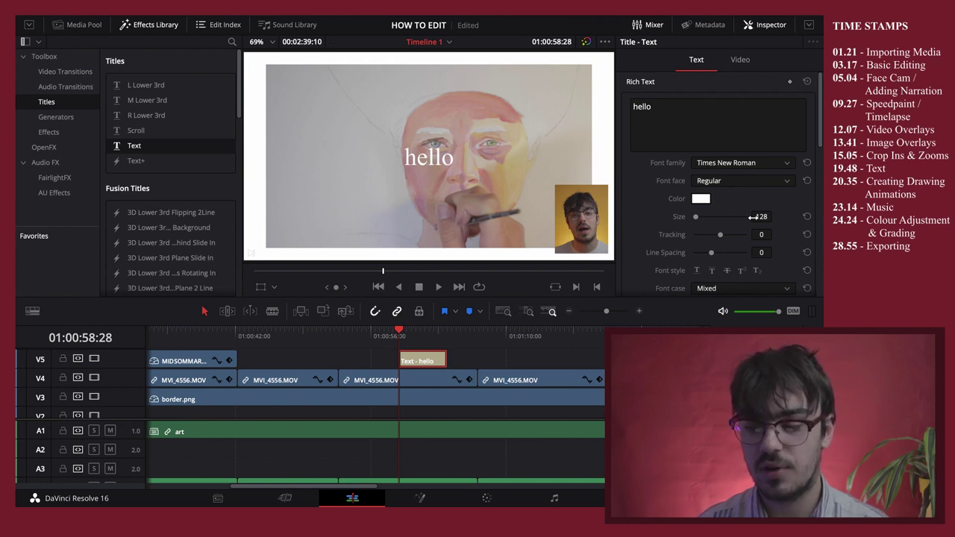
Set the "hello" title's size to 81 and its position to X 521, Y 621
{"action": "left_click_drag", "start_coordinate": [761, 217], "coordinate": [735, 216]}
{"action": "scroll", "coordinate": [769, 220], "scroll_direction": "down", "scroll_amount": 4}
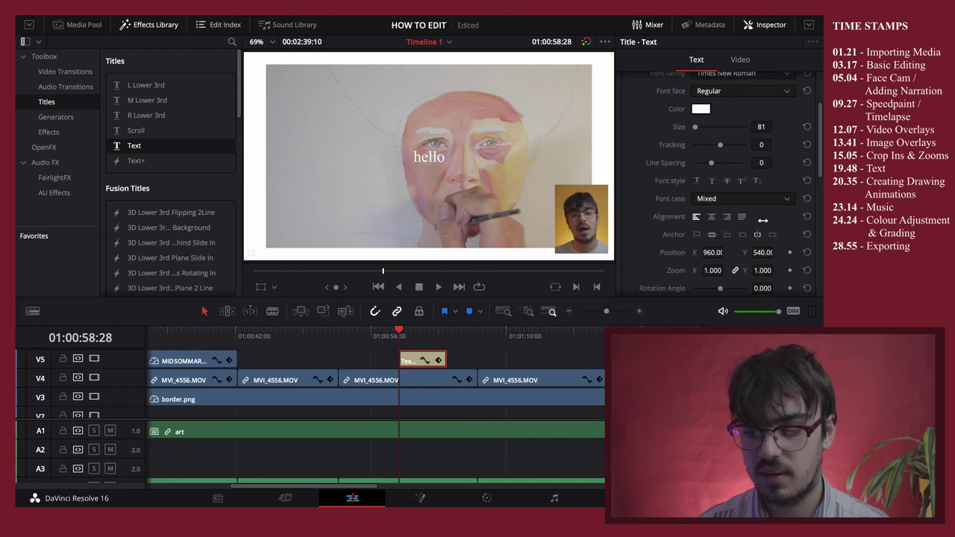
{"action": "scroll", "coordinate": [723, 264], "scroll_direction": "down", "scroll_amount": 2}
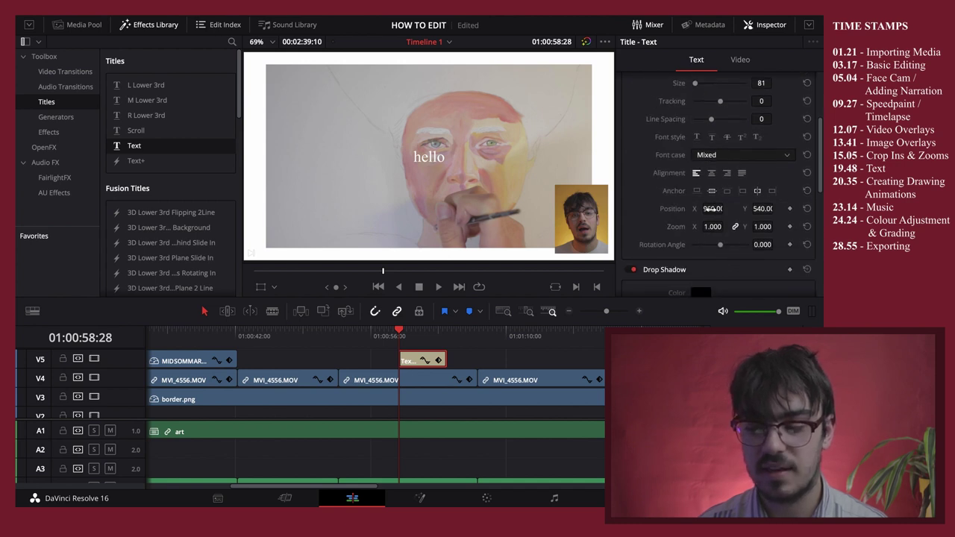
{"action": "left_click_drag", "start_coordinate": [715, 209], "coordinate": [713, 209]}
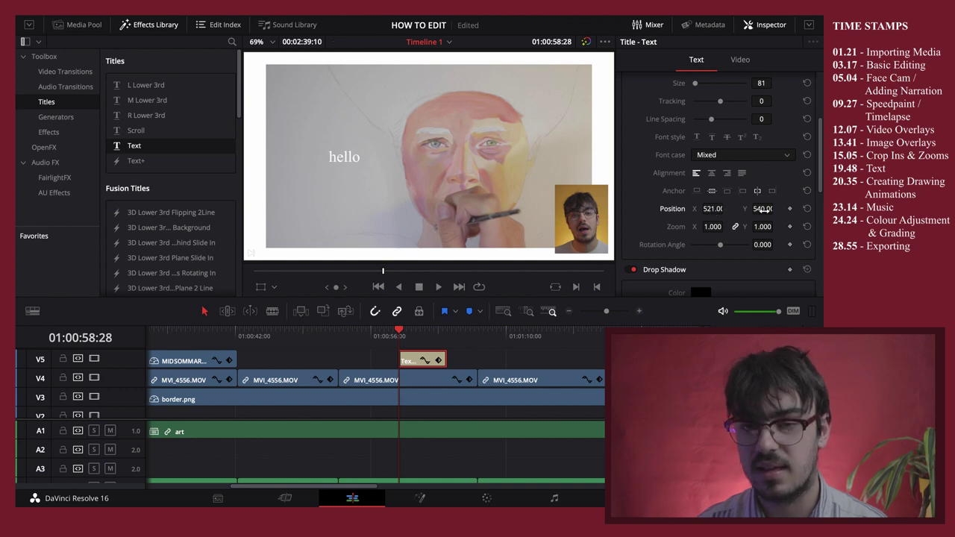
{"action": "left_click_drag", "start_coordinate": [777, 208], "coordinate": [776, 209]}
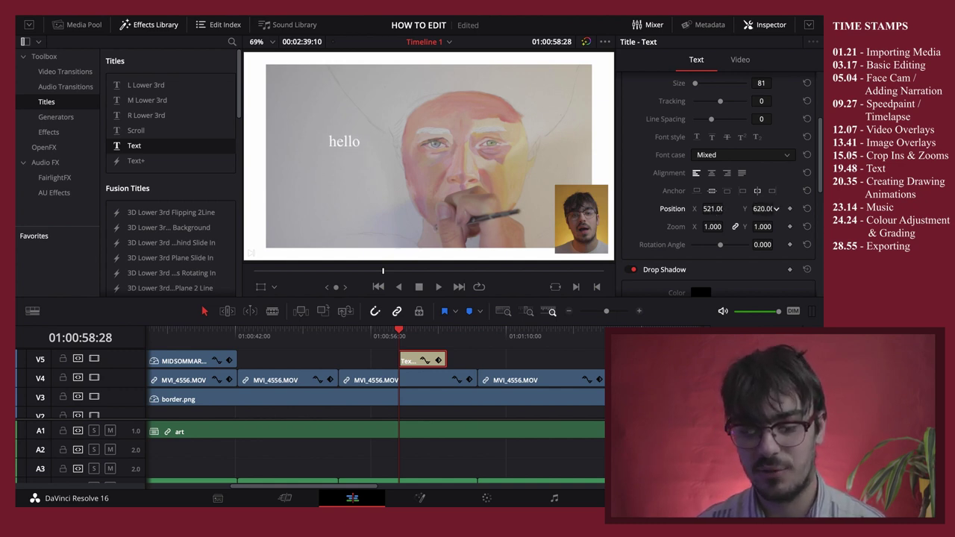
Select the V4 face-cam clip starting near 01:01:07:03, set the playhead at its start and open the clip in Fusion
{"action": "left_click", "coordinate": [425, 335]}
{"action": "left_click", "coordinate": [448, 335]}
{"action": "left_click", "coordinate": [467, 340]}
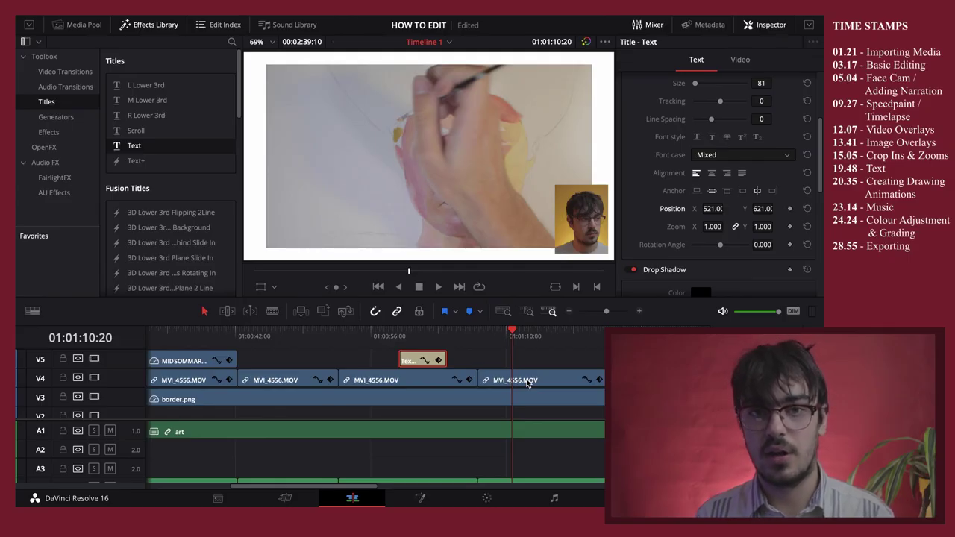
{"action": "left_click", "coordinate": [527, 382]}
{"action": "left_click", "coordinate": [481, 338]}
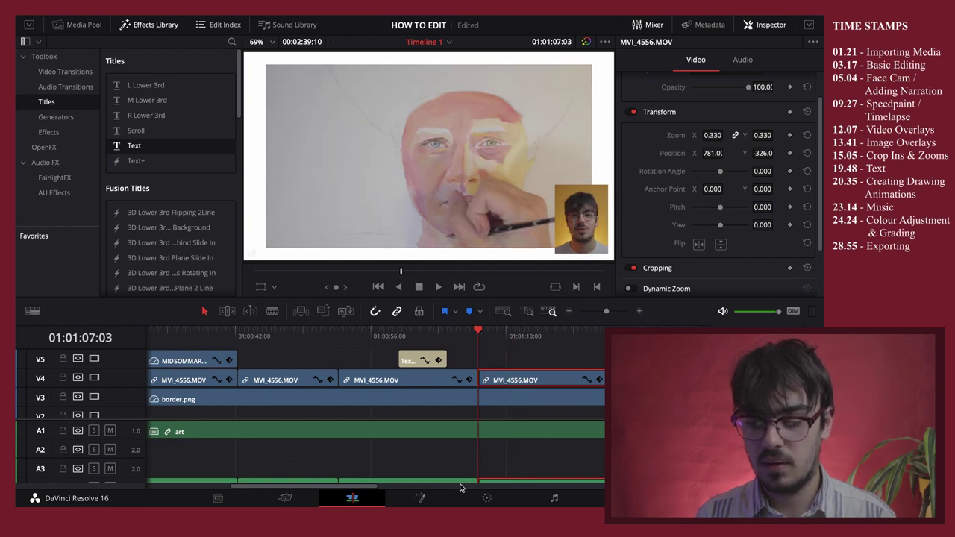
{"action": "left_click", "coordinate": [423, 500]}
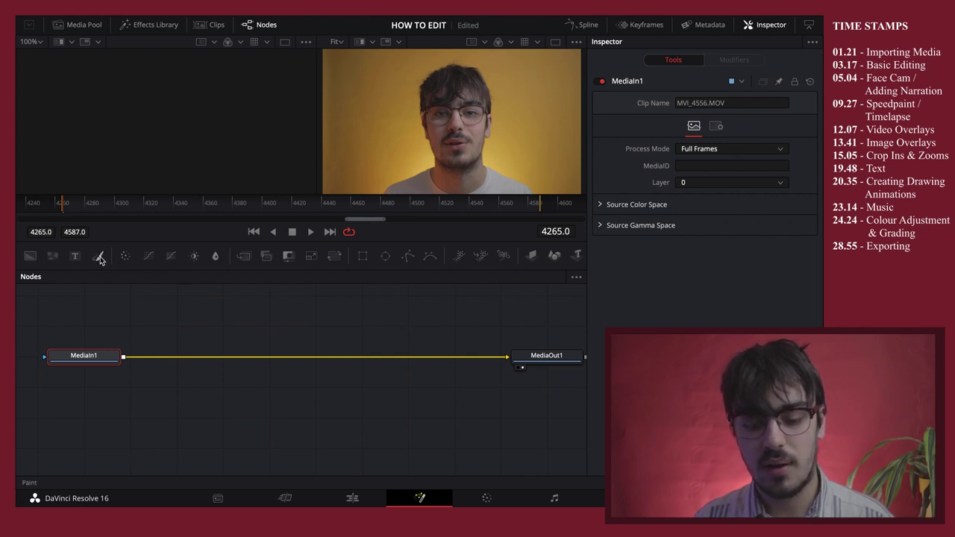
Add a Paint node and connect it between MediaIn1 and MediaOut1
{"action": "mouse_move", "coordinate": [99, 260]}
{"action": "left_mouse_down"}
{"action": "mouse_move", "coordinate": [227, 339]}
{"action": "mouse_move", "coordinate": [304, 345]}
{"action": "mouse_move", "coordinate": [304, 333]}
{"action": "left_mouse_up"}
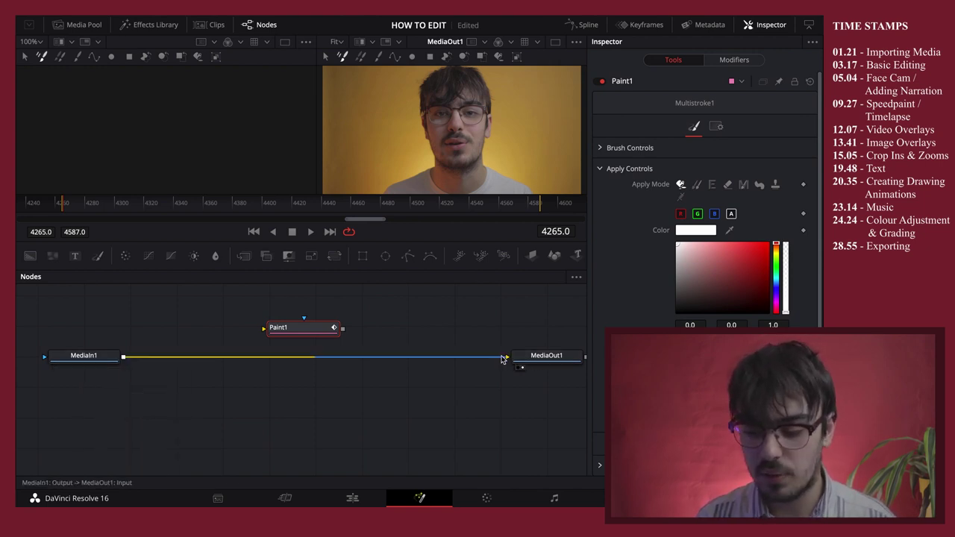
{"action": "mouse_move", "coordinate": [505, 360]}
{"action": "left_mouse_down"}
{"action": "mouse_move", "coordinate": [305, 383]}
{"action": "mouse_move", "coordinate": [192, 362]}
{"action": "mouse_move", "coordinate": [227, 336]}
{"action": "mouse_move", "coordinate": [277, 330]}
{"action": "left_mouse_up"}
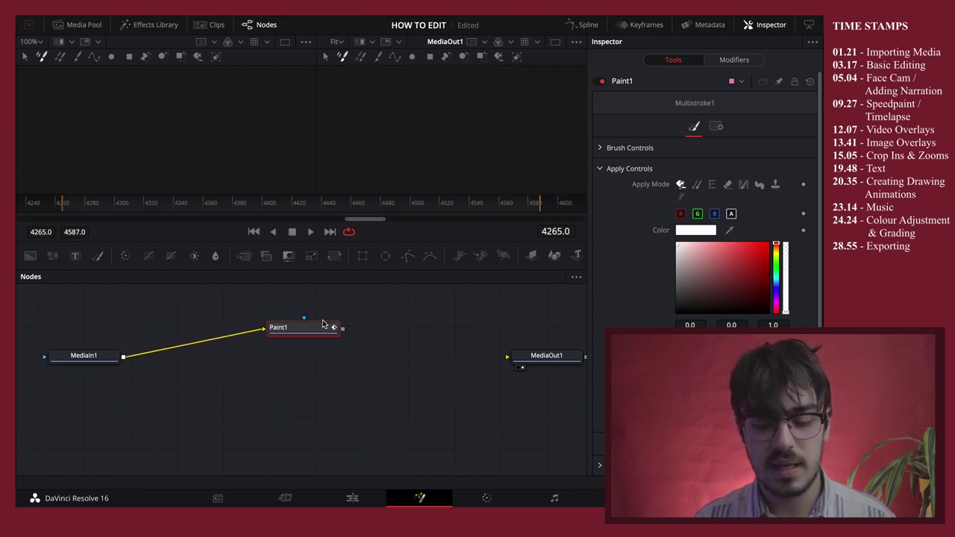
{"action": "left_click_drag", "start_coordinate": [342, 330], "coordinate": [524, 361]}
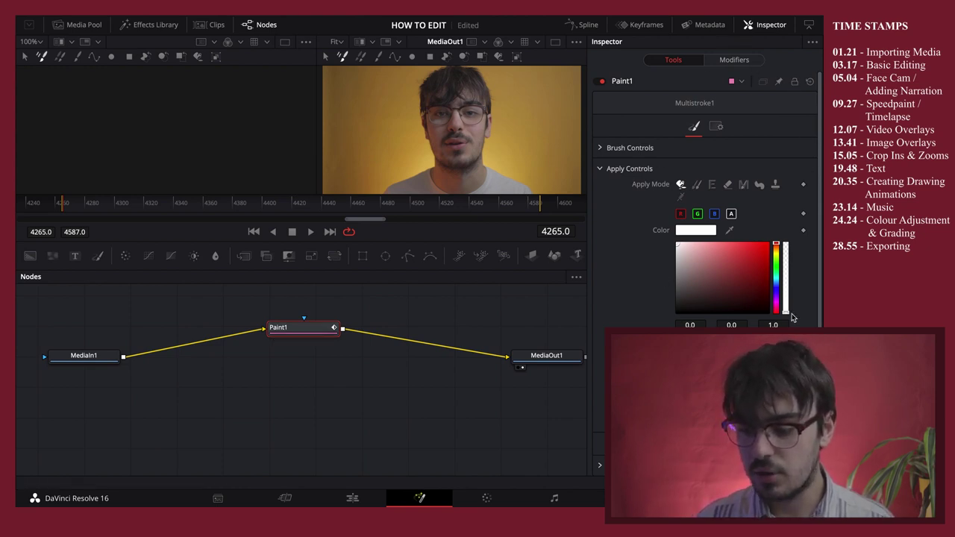
Choose the Stroke tool for the Paint node, with brush size 0.0283 and softness 0.001, and enlarge the output viewer
{"action": "left_click", "coordinate": [636, 151]}
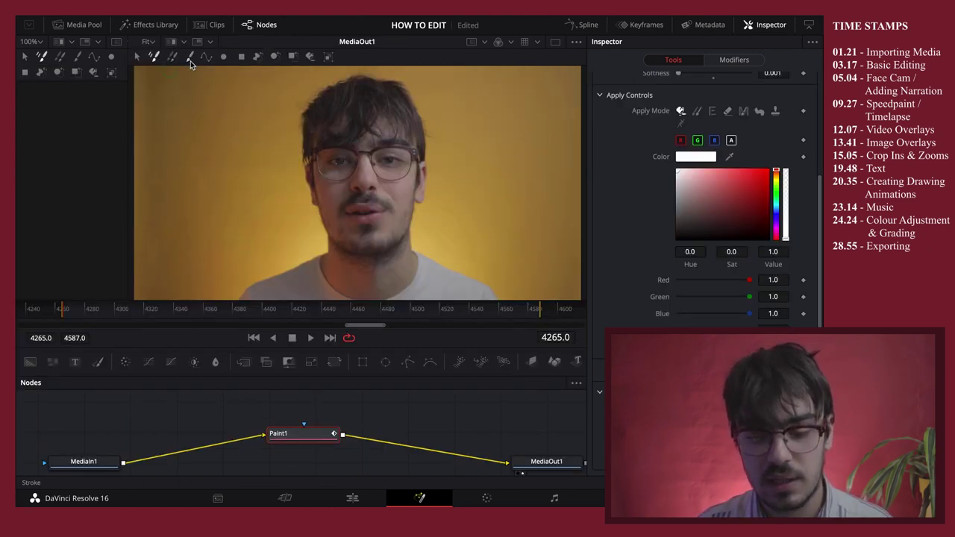
{"action": "left_click", "coordinate": [190, 59]}
{"action": "scroll", "coordinate": [709, 201], "scroll_direction": "up", "scroll_amount": 4}
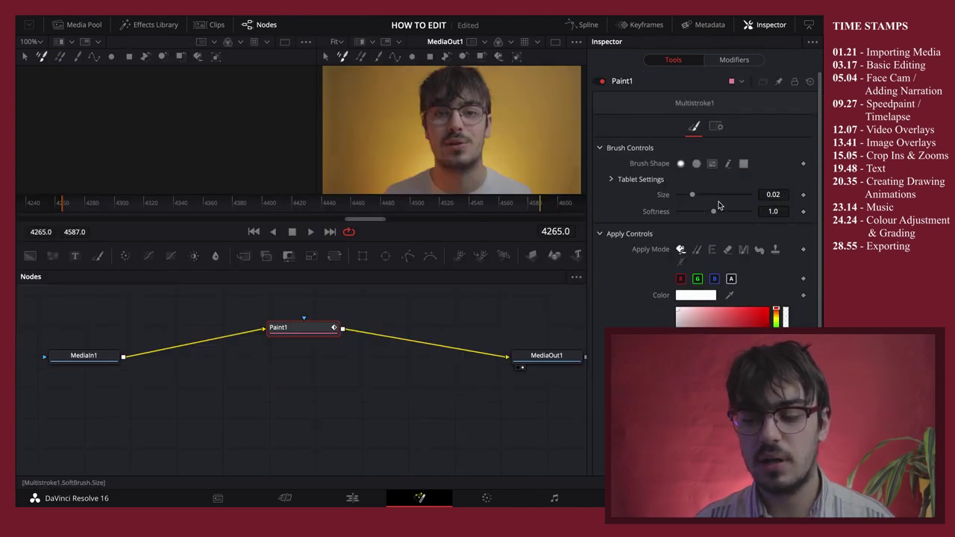
{"action": "left_click_drag", "start_coordinate": [692, 195], "coordinate": [698, 196]}
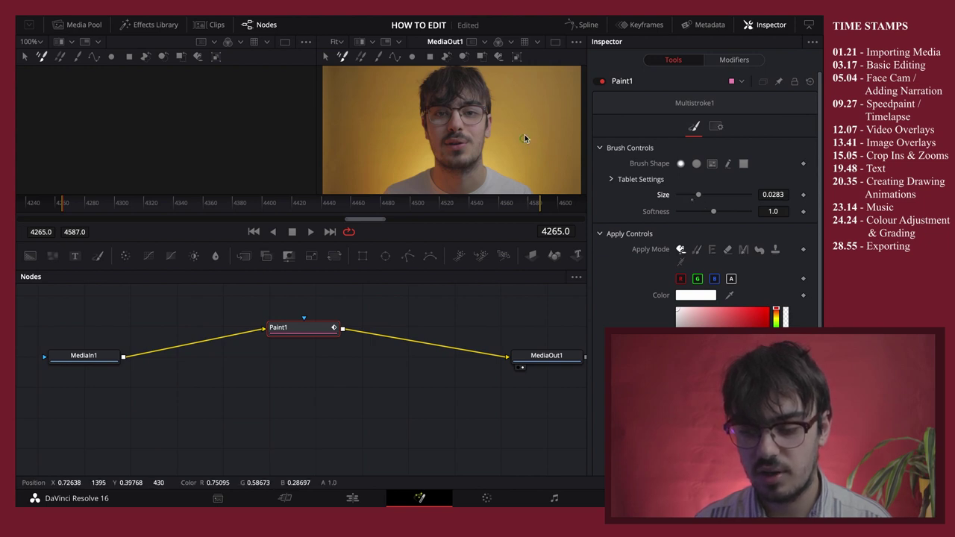
{"action": "left_click_drag", "start_coordinate": [321, 195], "coordinate": [153, 299]}
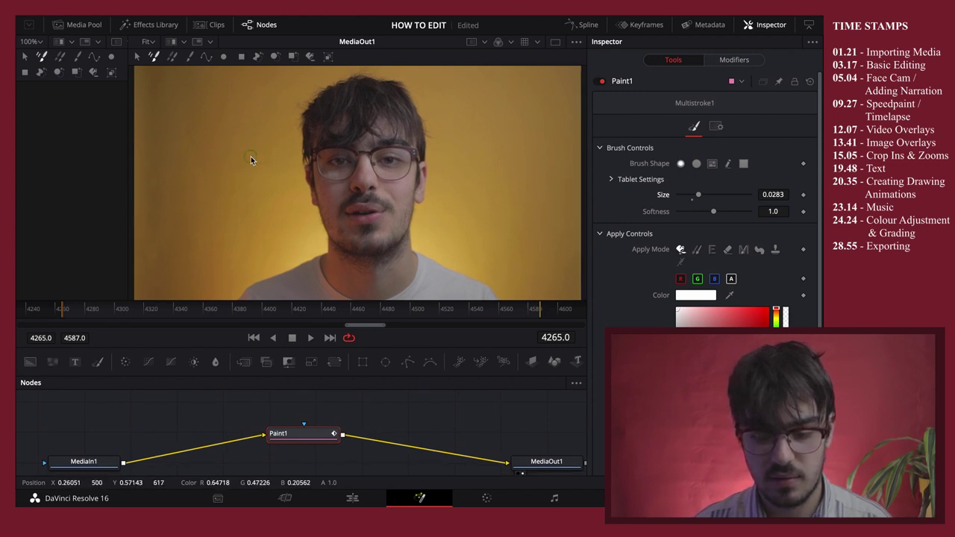
{"action": "left_click_drag", "start_coordinate": [713, 211], "coordinate": [625, 216]}
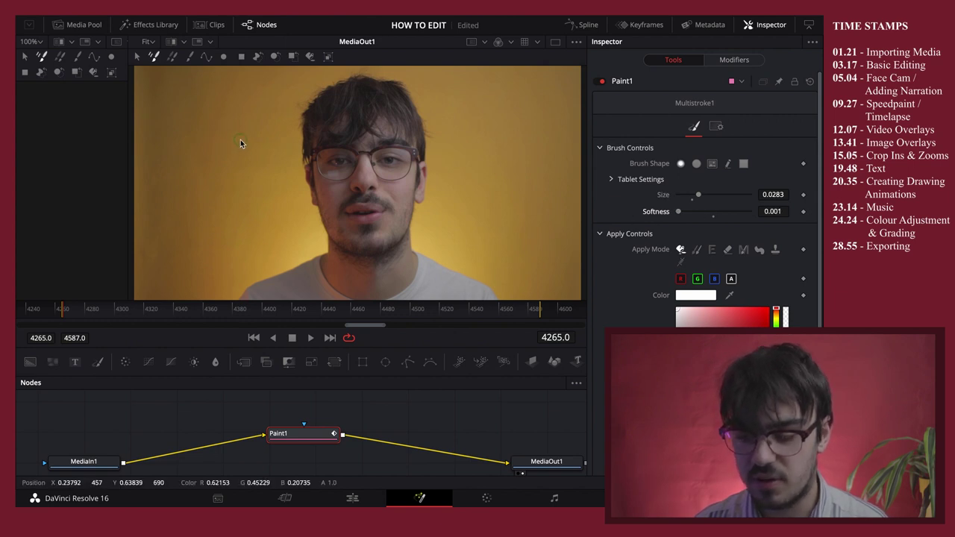
{"action": "scroll", "coordinate": [701, 291], "scroll_direction": "down", "scroll_amount": 2}
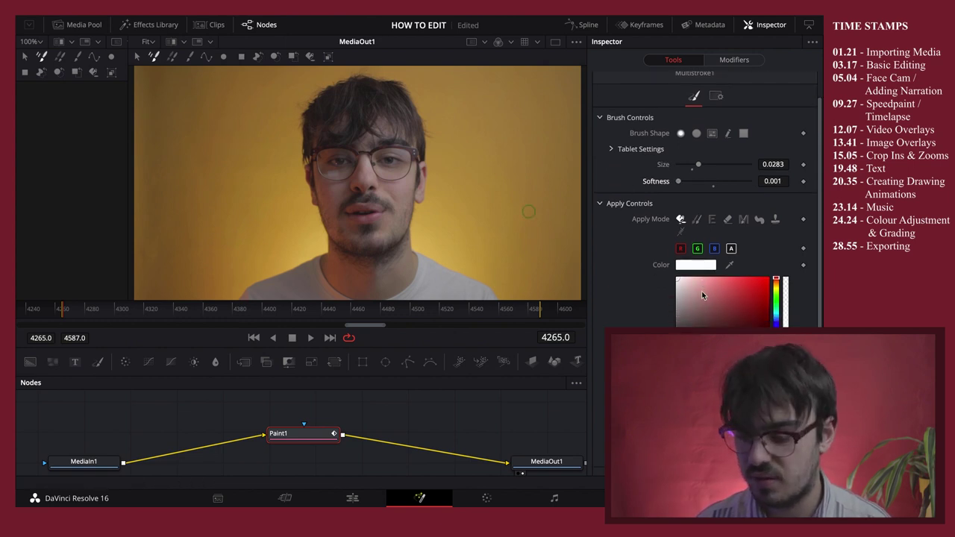
{"action": "scroll", "coordinate": [706, 269], "scroll_direction": "down", "scroll_amount": 2}
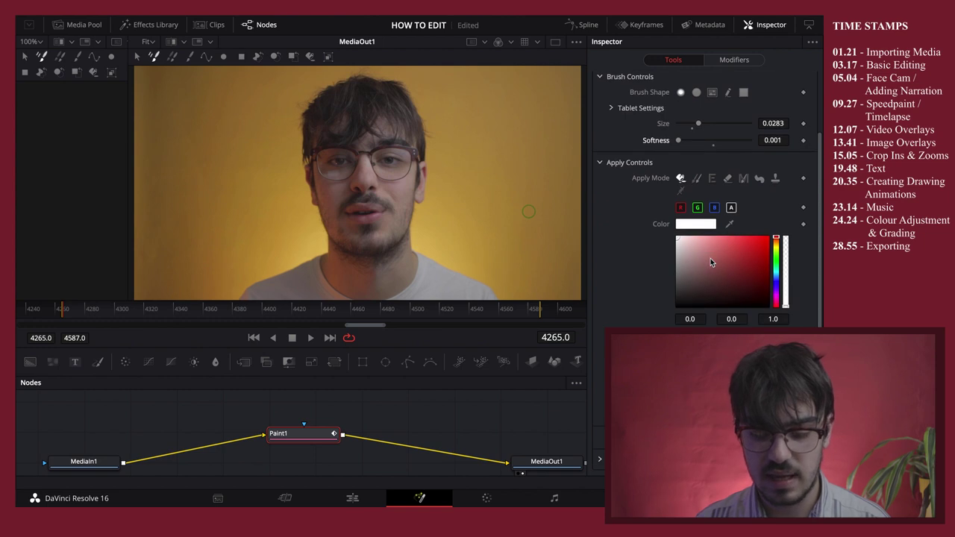
Set the stroke animation to Write On, draw a freehand "n" stroke beside the face and preview it in playback
{"action": "scroll", "coordinate": [721, 325], "scroll_direction": "down", "scroll_amount": 6}
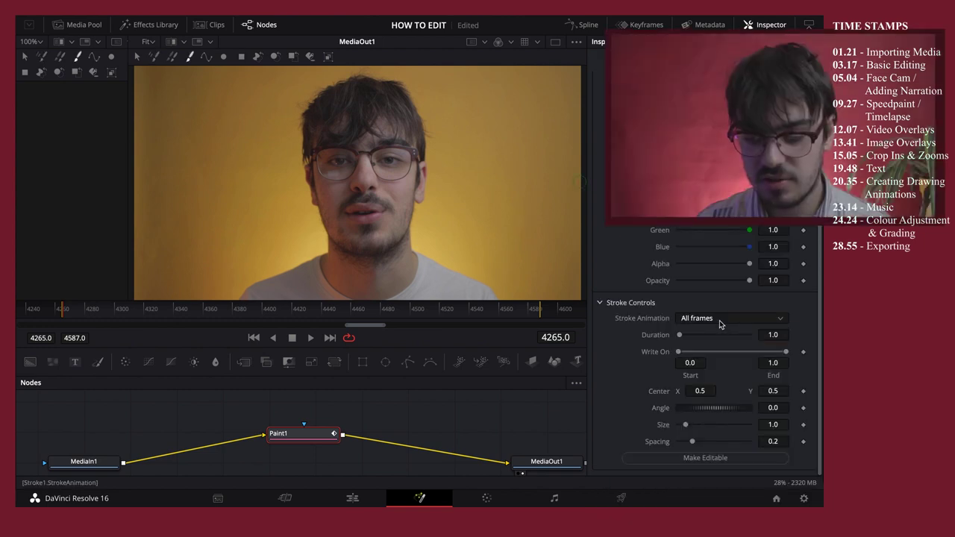
{"action": "left_click", "coordinate": [720, 319]}
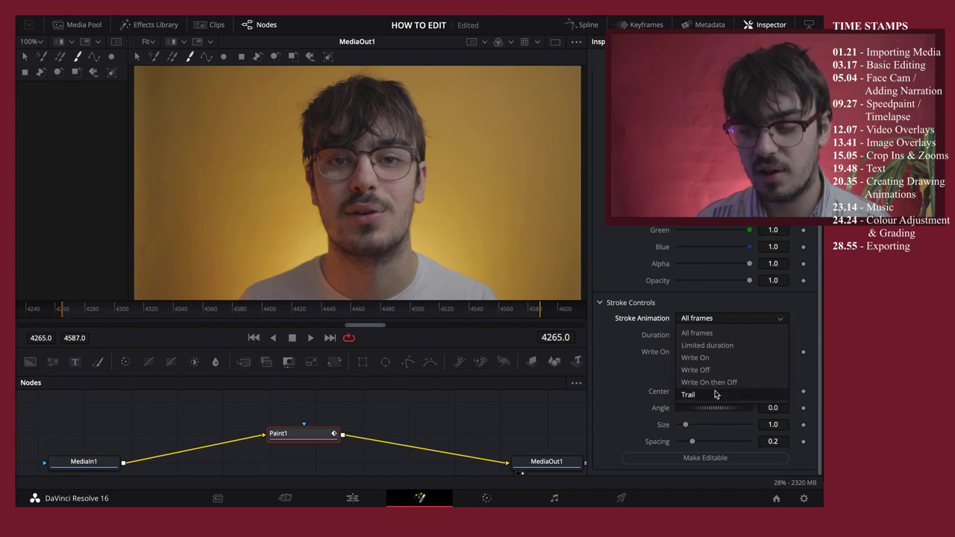
{"action": "left_click", "coordinate": [712, 358]}
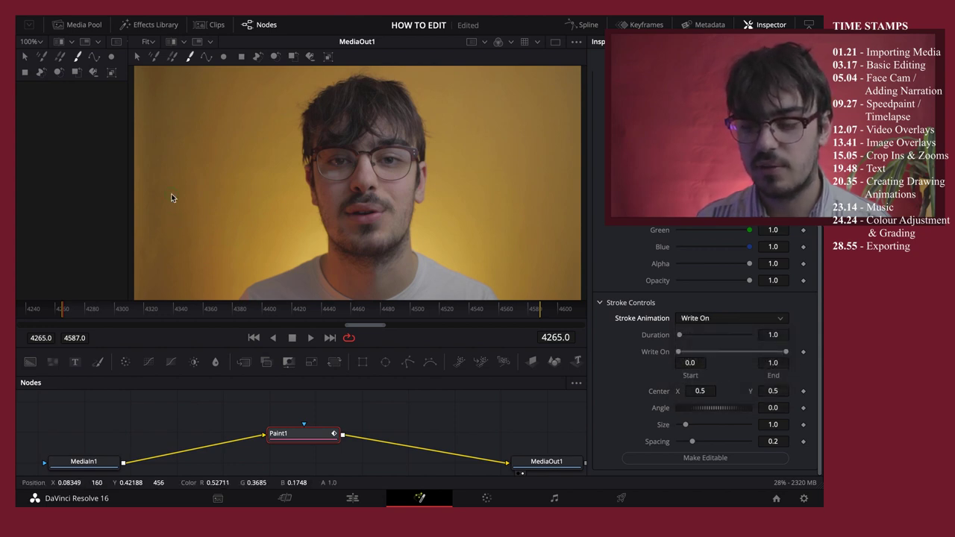
{"action": "mouse_move", "coordinate": [176, 142]}
{"action": "left_mouse_down"}
{"action": "mouse_move", "coordinate": [171, 180]}
{"action": "mouse_move", "coordinate": [222, 149]}
{"action": "mouse_move", "coordinate": [247, 195]}
{"action": "left_mouse_up"}
{"action": "left_click_drag", "start_coordinate": [279, 137], "coordinate": [280, 135]}
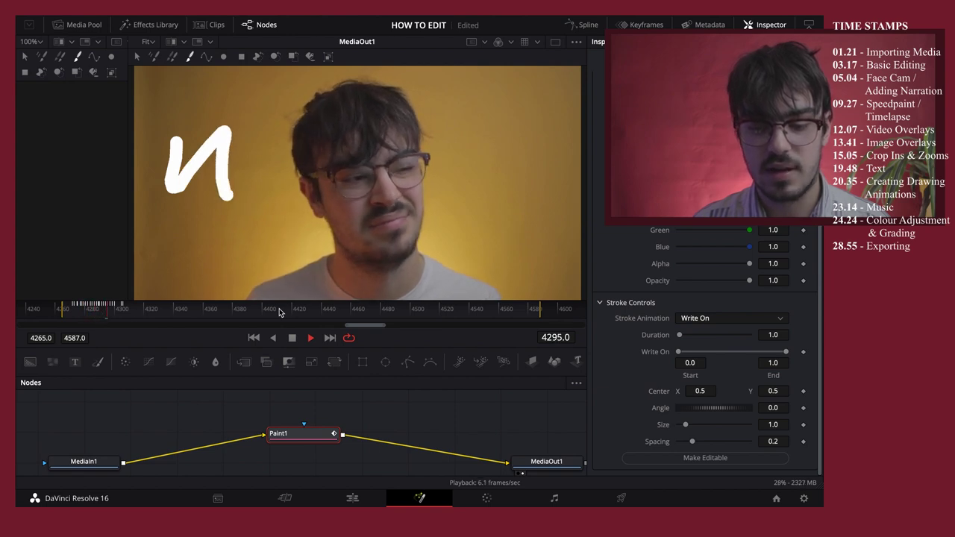
{"action": "key", "text": "space"}
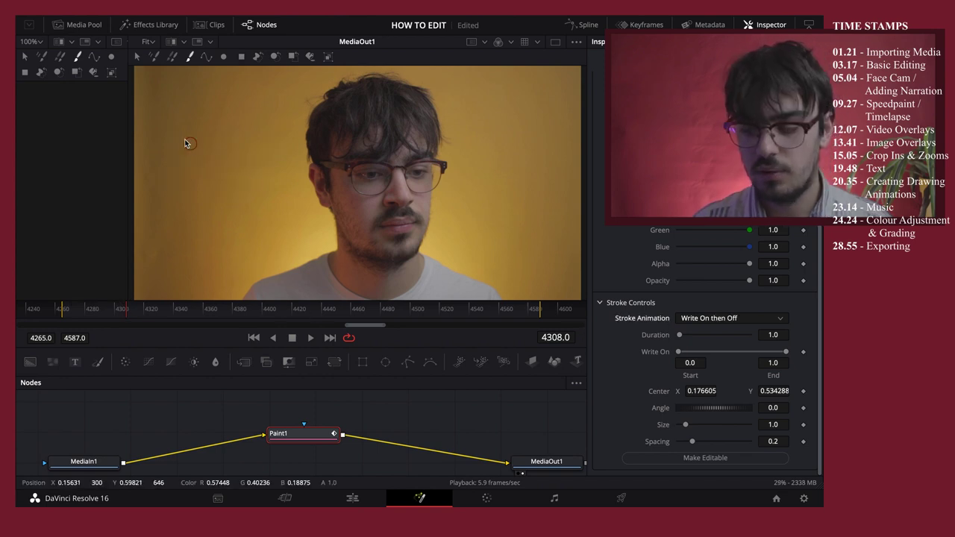
Draw a zigzag stroke beside the face with the Write On then Off animation and preview it in playback
{"action": "mouse_move", "coordinate": [184, 134]}
{"action": "left_mouse_down"}
{"action": "mouse_move", "coordinate": [179, 174]}
{"action": "mouse_move", "coordinate": [236, 141]}
{"action": "mouse_move", "coordinate": [232, 200]}
{"action": "mouse_move", "coordinate": [272, 156]}
{"action": "left_mouse_up"}
{"action": "key", "text": "space"}
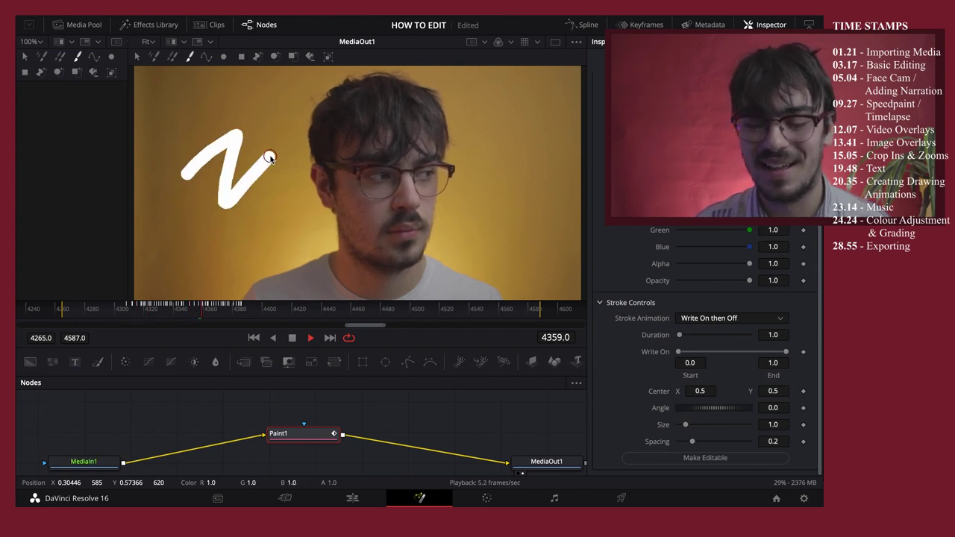
{"action": "key", "text": "space"}
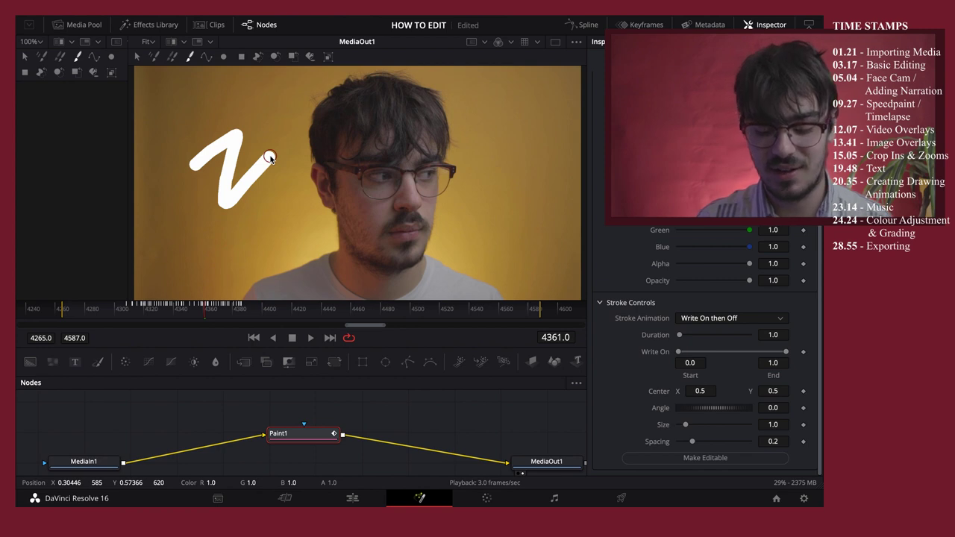
Set the stroke animation to Trail and draw a freehand stroke from beside the face across to its other side
{"action": "left_click", "coordinate": [705, 318]}
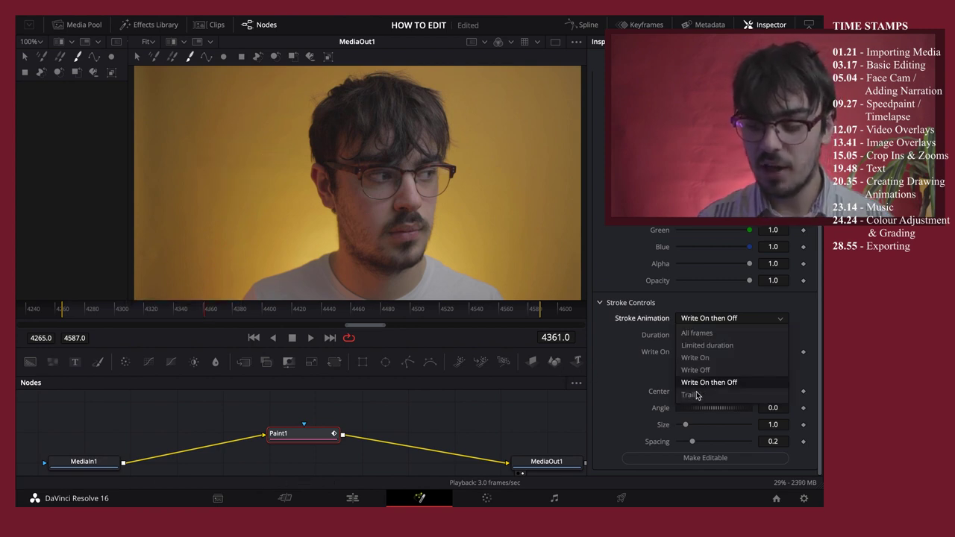
{"action": "left_click", "coordinate": [696, 395]}
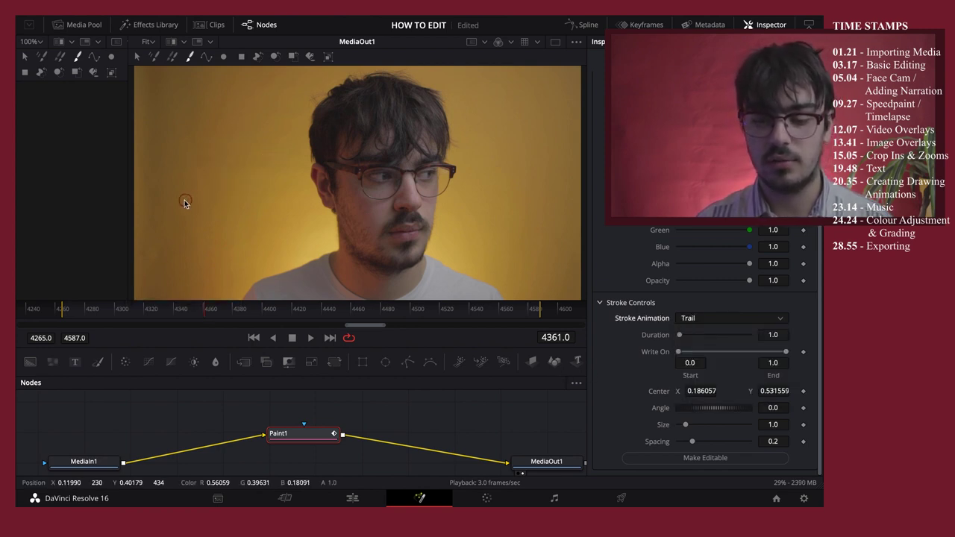
{"action": "mouse_move", "coordinate": [185, 199]}
{"action": "left_mouse_down"}
{"action": "mouse_move", "coordinate": [392, 113]}
{"action": "mouse_move", "coordinate": [496, 108]}
{"action": "left_mouse_up"}
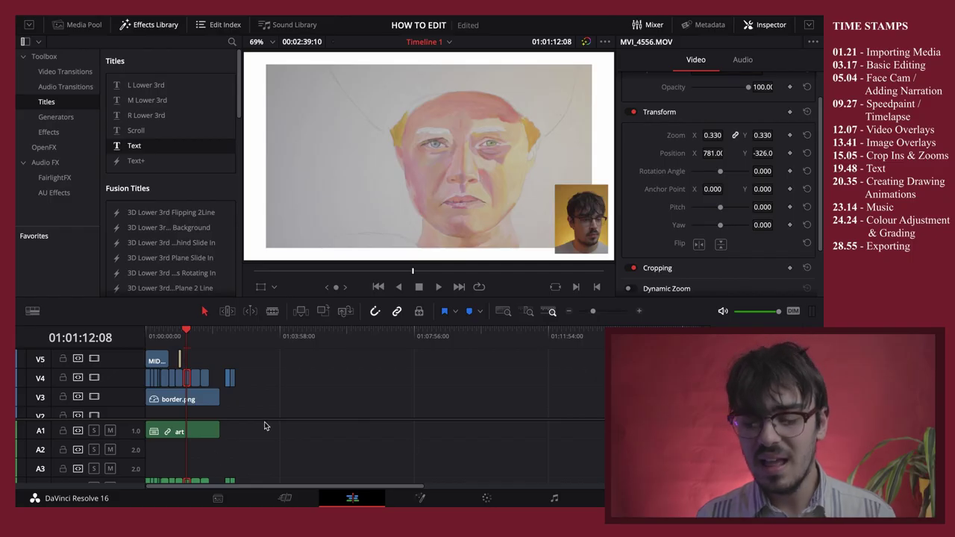
Import In My Clouds.mp3 from the MIDSOMMAR folder into the audio bin
{"action": "scroll", "coordinate": [276, 419], "scroll_direction": "down", "scroll_amount": 2}
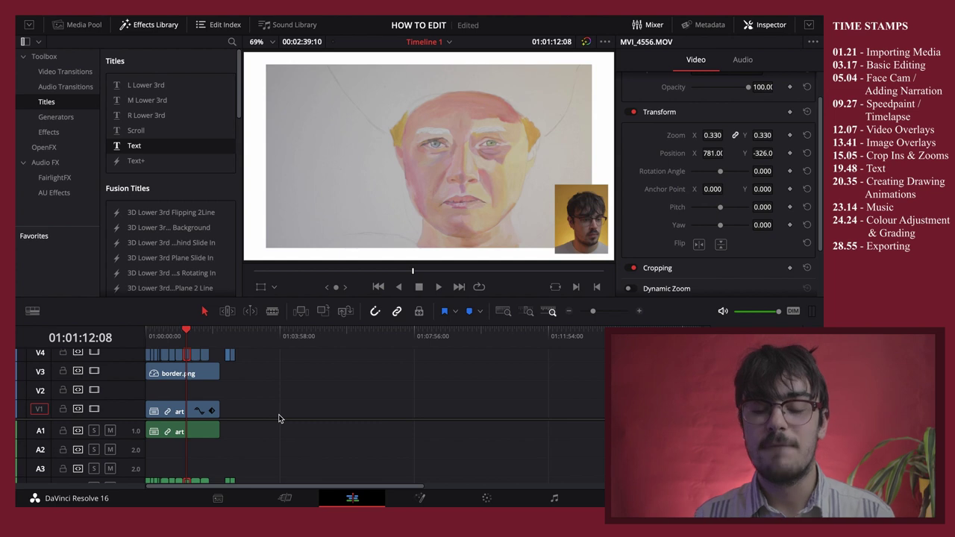
{"action": "scroll", "coordinate": [236, 459], "scroll_direction": "down", "scroll_amount": 2}
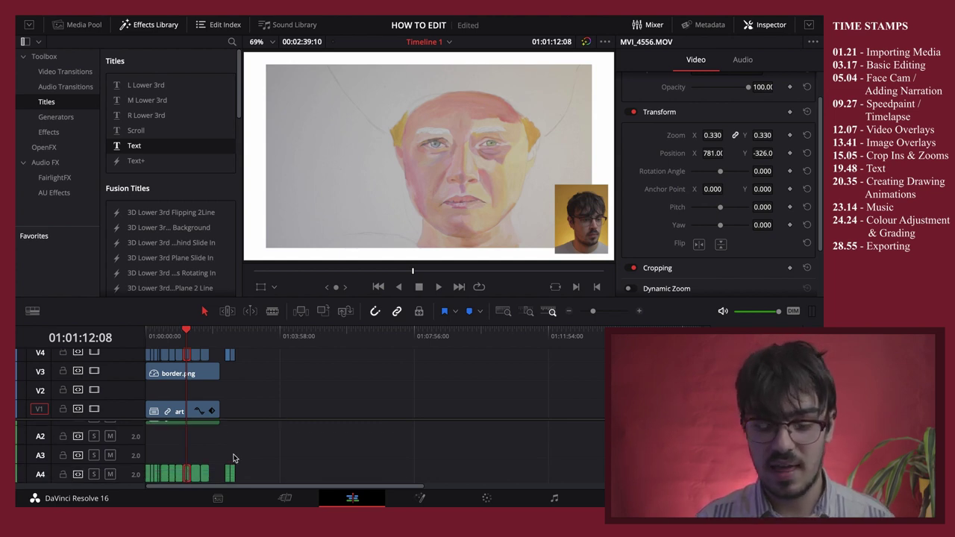
{"action": "left_click", "coordinate": [81, 25]}
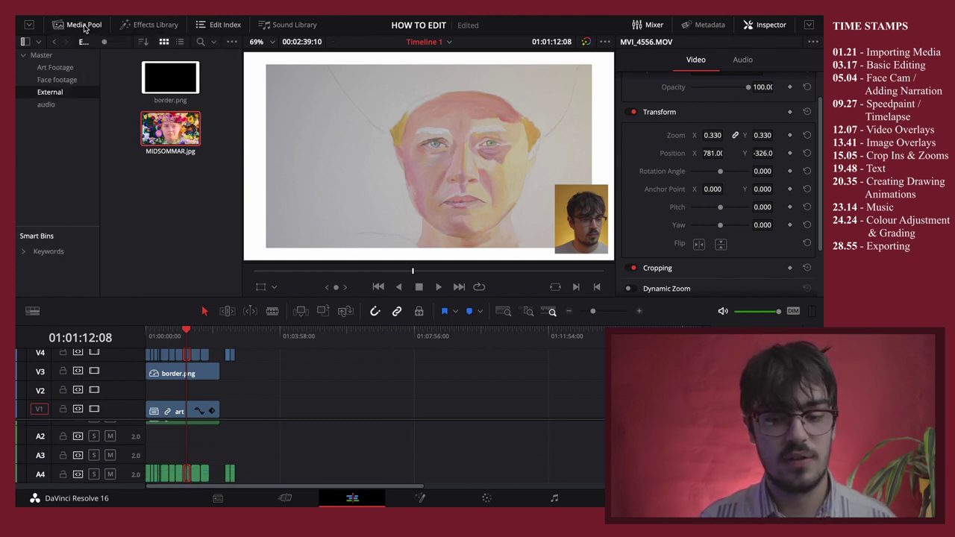
{"action": "left_click", "coordinate": [46, 106]}
{"action": "key", "text": "ctrl+Up"}
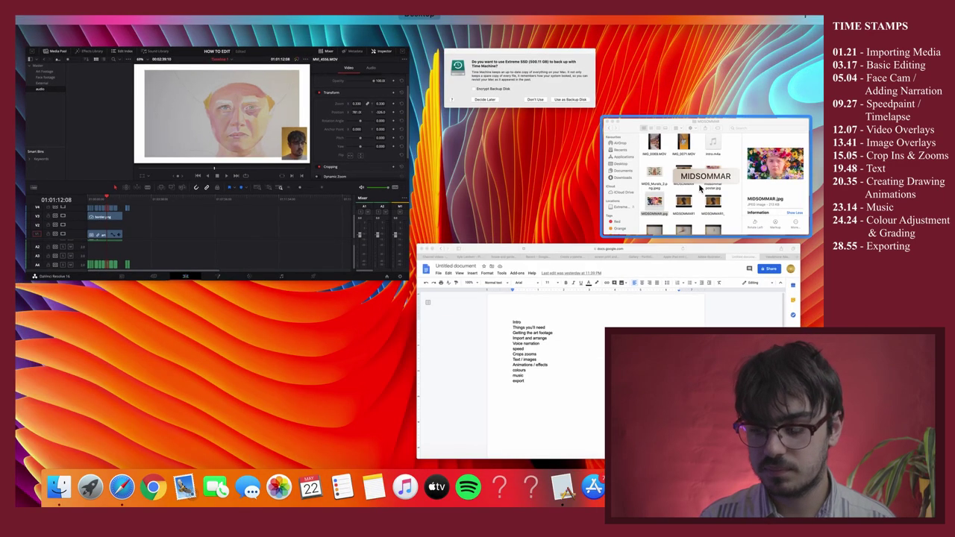
{"action": "left_click", "coordinate": [700, 188]}
{"action": "scroll", "coordinate": [489, 252], "scroll_direction": "down", "scroll_amount": 3}
{"action": "scroll", "coordinate": [489, 253], "scroll_direction": "down", "scroll_amount": 3}
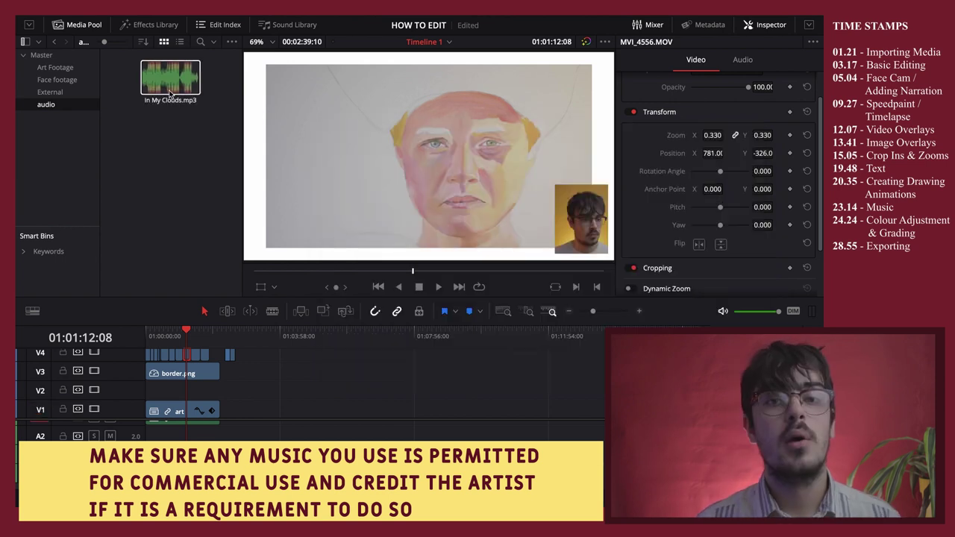
Place In My Clouds.mp3 on A2 at the timeline's start and lower the A2 track level to -35
{"action": "left_click_drag", "start_coordinate": [170, 78], "coordinate": [158, 439]}
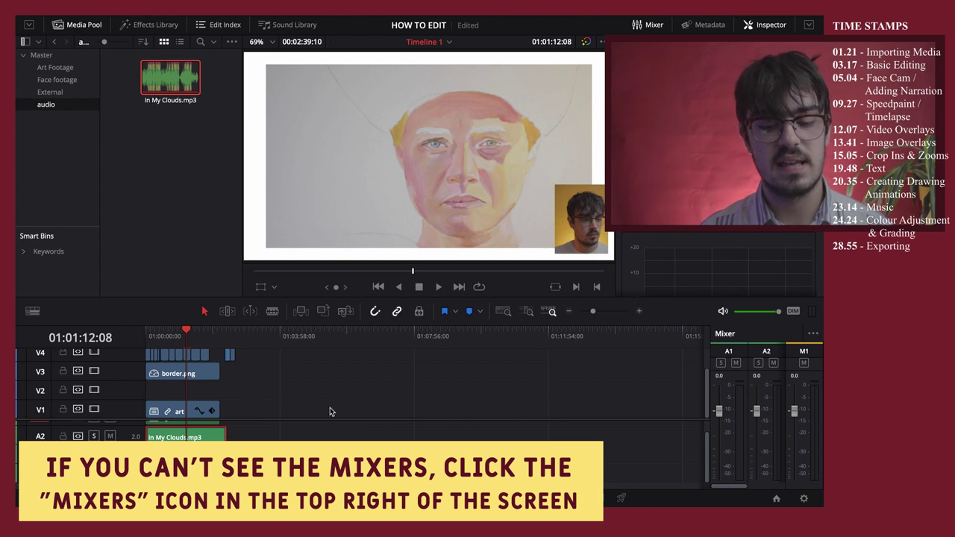
{"action": "left_click_drag", "start_coordinate": [757, 416], "coordinate": [757, 461]}
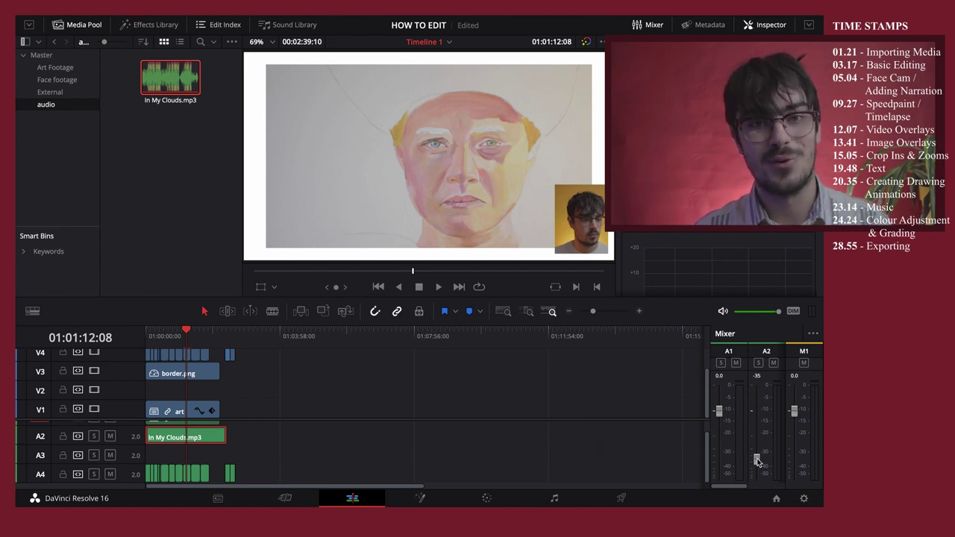
{"action": "scroll", "coordinate": [181, 383], "scroll_direction": "up", "scroll_amount": 1}
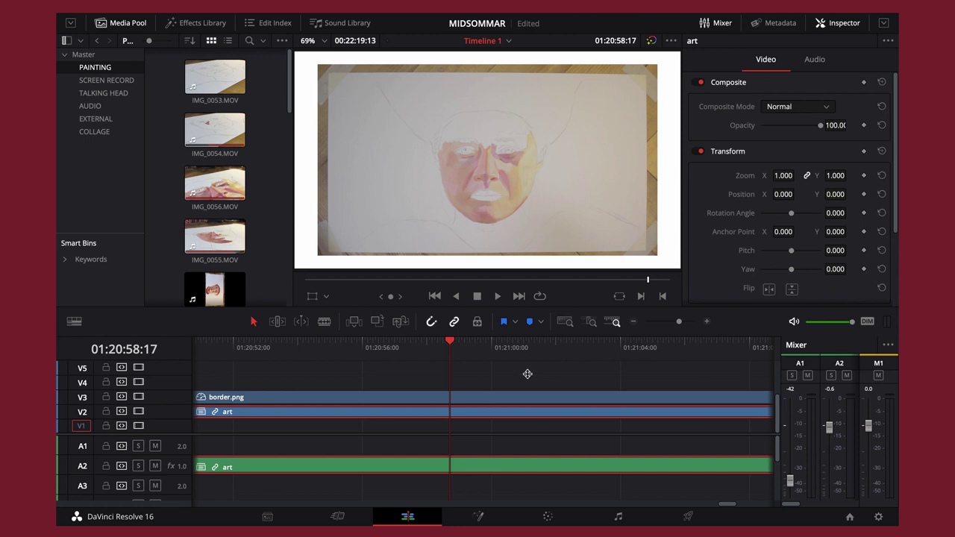
Switch to the Color page, display the clip thumbnails, select the art compound clip on V2 and show its primary color wheels
{"action": "left_click", "coordinate": [548, 517]}
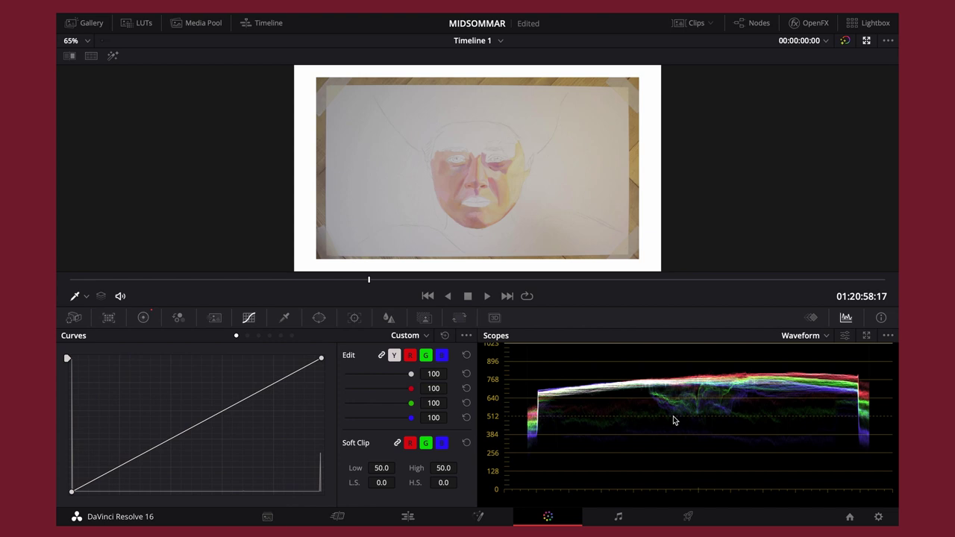
{"action": "left_click", "coordinate": [692, 25]}
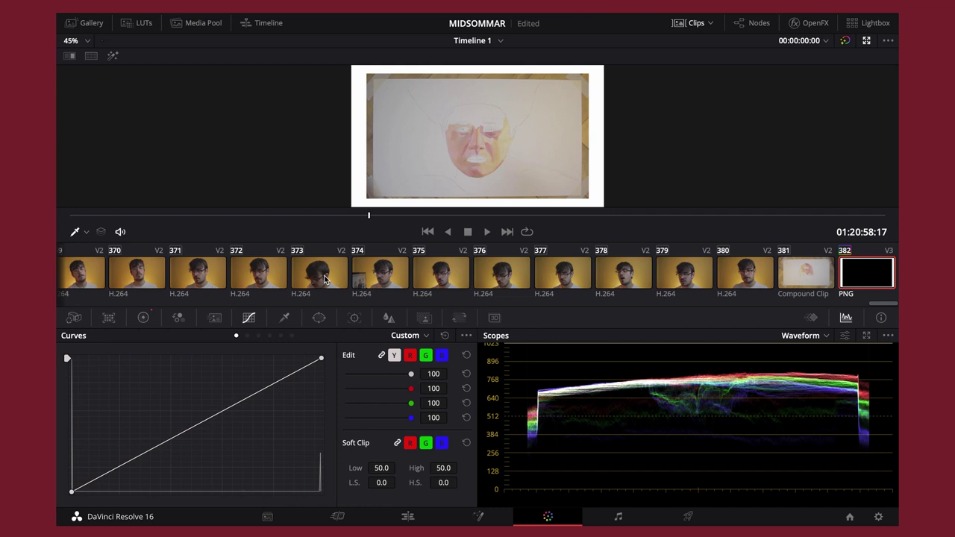
{"action": "scroll", "coordinate": [600, 285], "scroll_direction": "up", "scroll_amount": 3}
{"action": "scroll", "coordinate": [599, 285], "scroll_direction": "up", "scroll_amount": 3}
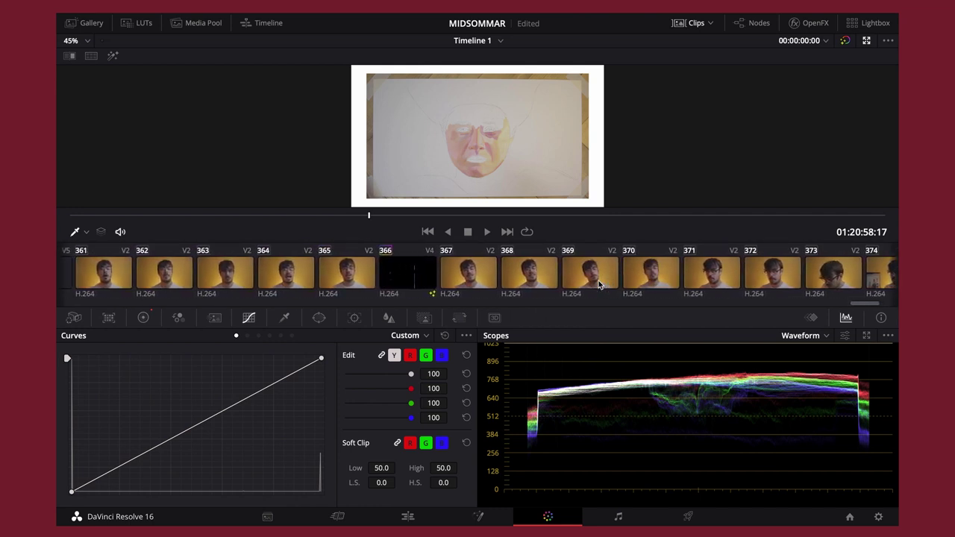
{"action": "scroll", "coordinate": [599, 285], "scroll_direction": "up", "scroll_amount": 3}
{"action": "scroll", "coordinate": [600, 285], "scroll_direction": "down", "scroll_amount": 3}
{"action": "scroll", "coordinate": [599, 285], "scroll_direction": "down", "scroll_amount": 3}
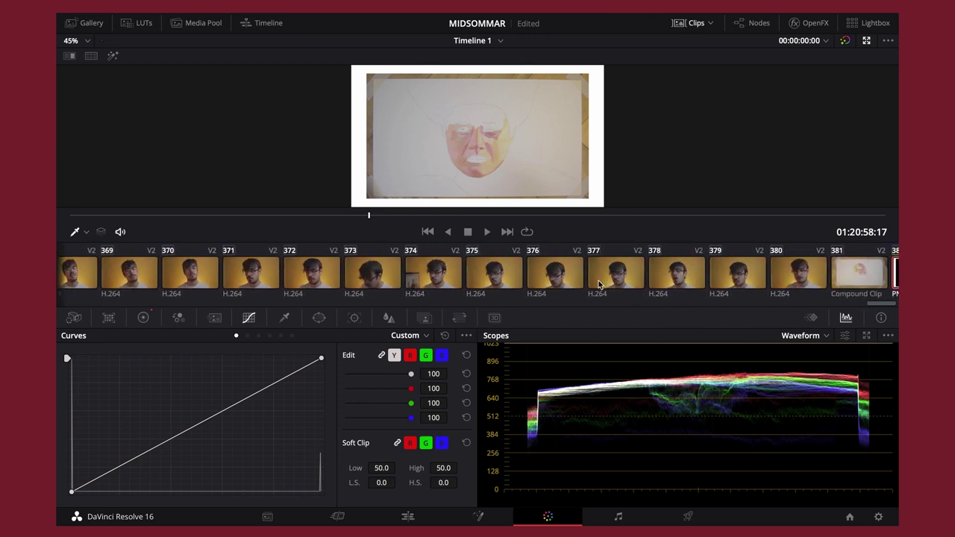
{"action": "scroll", "coordinate": [600, 285], "scroll_direction": "down", "scroll_amount": 1}
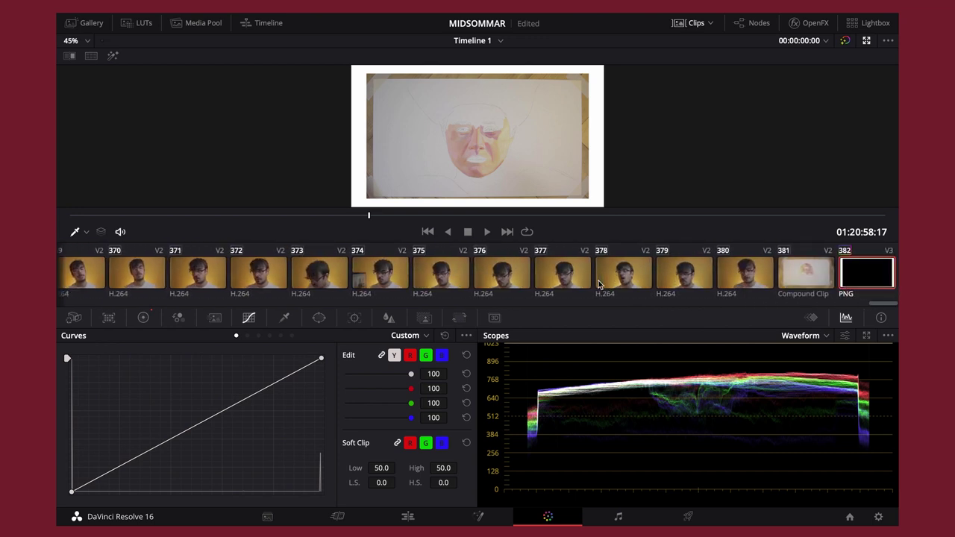
{"action": "left_click", "coordinate": [801, 278]}
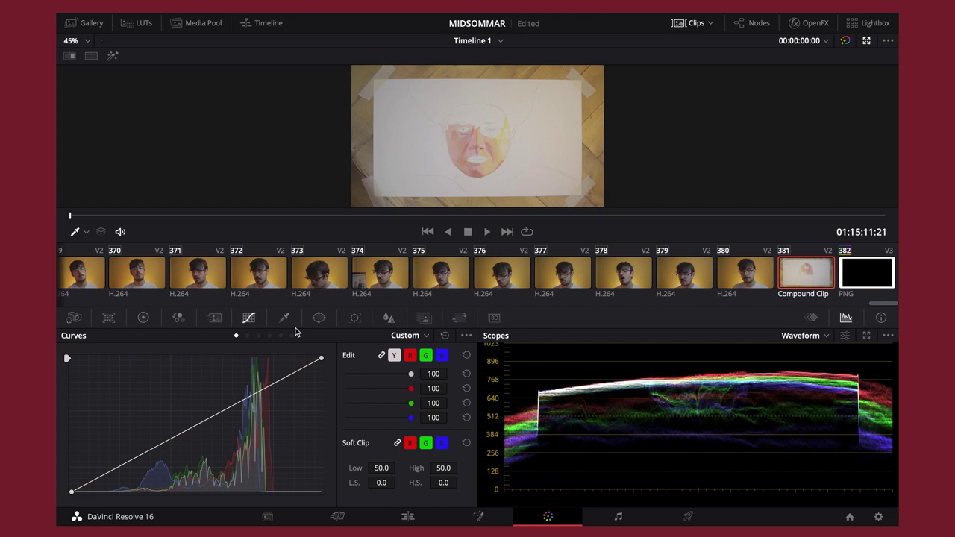
{"action": "left_click", "coordinate": [144, 319]}
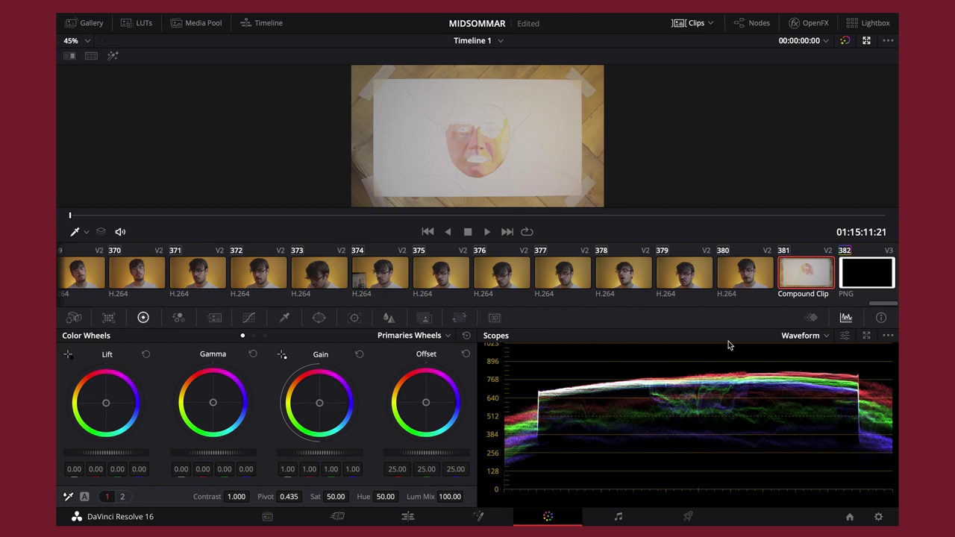
View the compound clip's Histogram scope and return the scopes to Waveform
{"action": "left_click", "coordinate": [804, 337]}
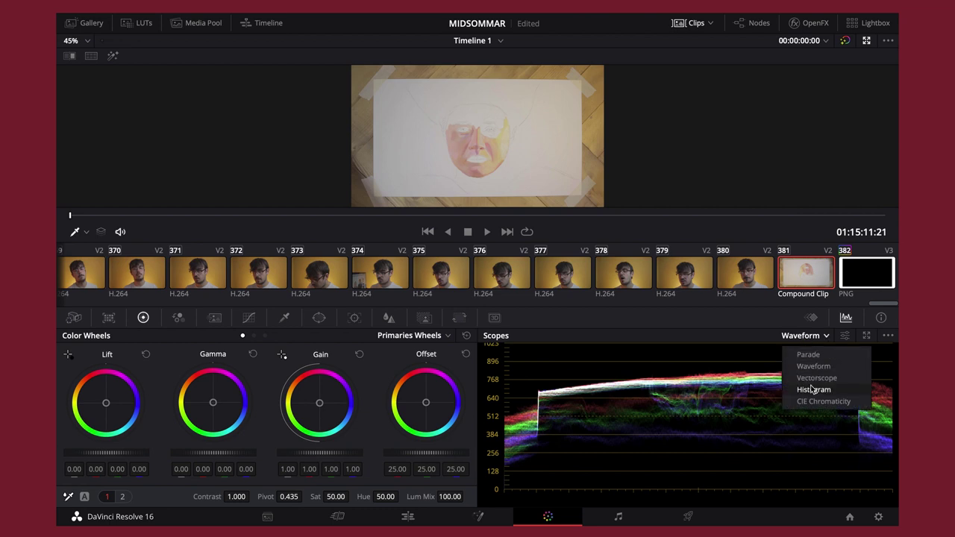
{"action": "left_click", "coordinate": [813, 389]}
{"action": "left_click", "coordinate": [811, 340]}
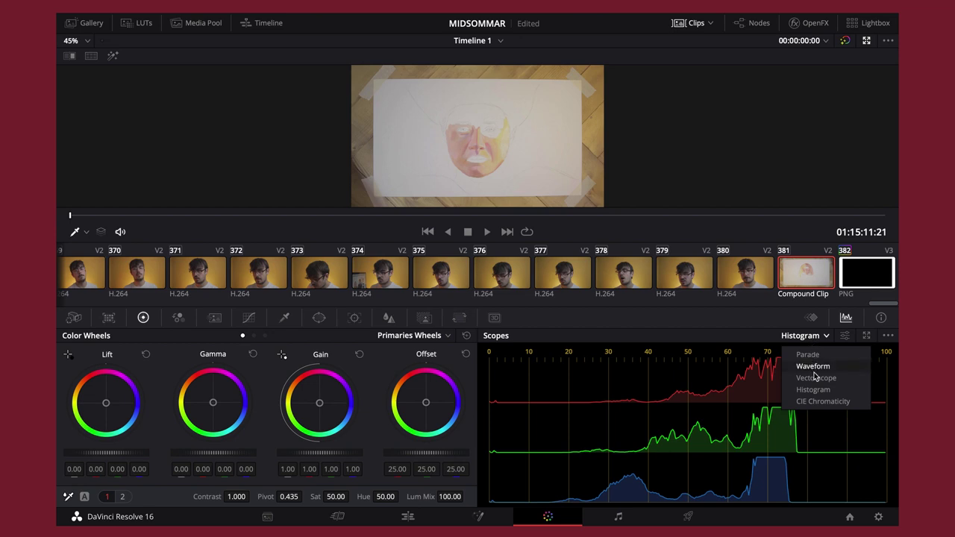
{"action": "left_click", "coordinate": [814, 366]}
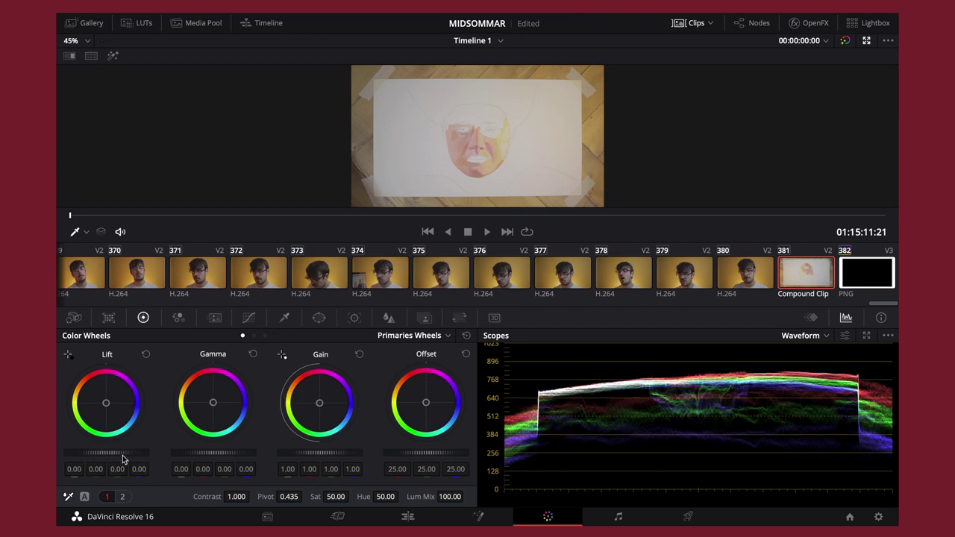
Lower the art clip's overall lift to -0.13 and raise its overall gain to 1.23
{"action": "left_click_drag", "start_coordinate": [123, 453], "coordinate": [97, 454]}
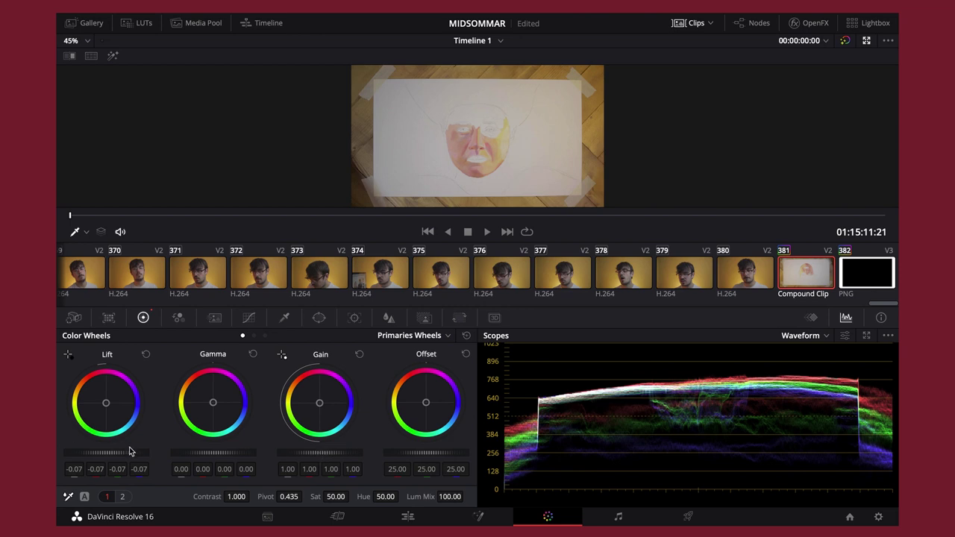
{"action": "left_click_drag", "start_coordinate": [130, 457], "coordinate": [119, 456]}
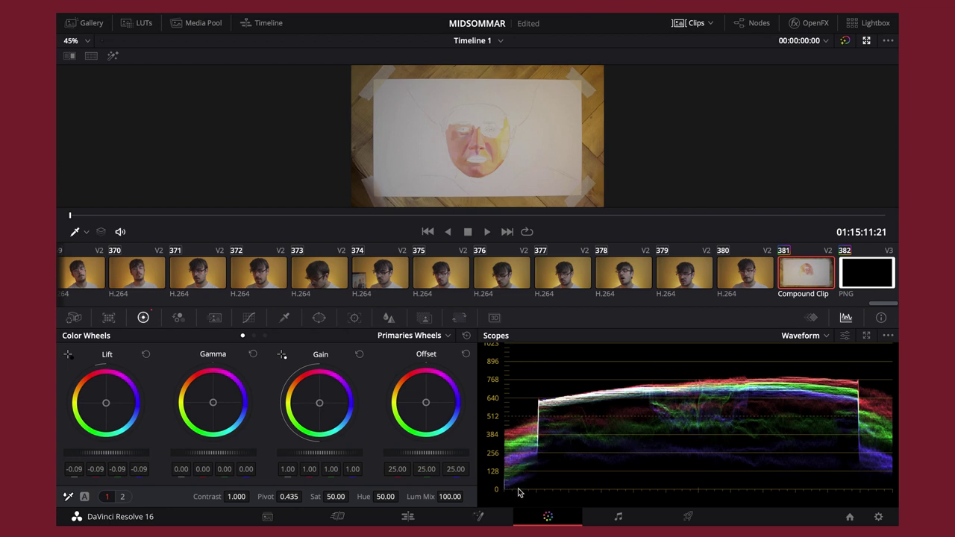
{"action": "left_click_drag", "start_coordinate": [132, 457], "coordinate": [116, 457]}
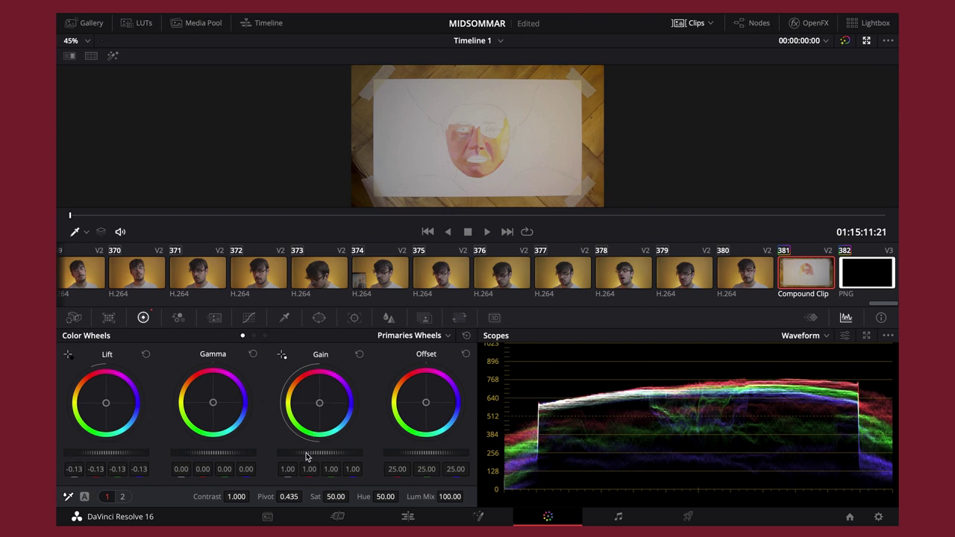
{"action": "left_click_drag", "start_coordinate": [307, 455], "coordinate": [386, 455]}
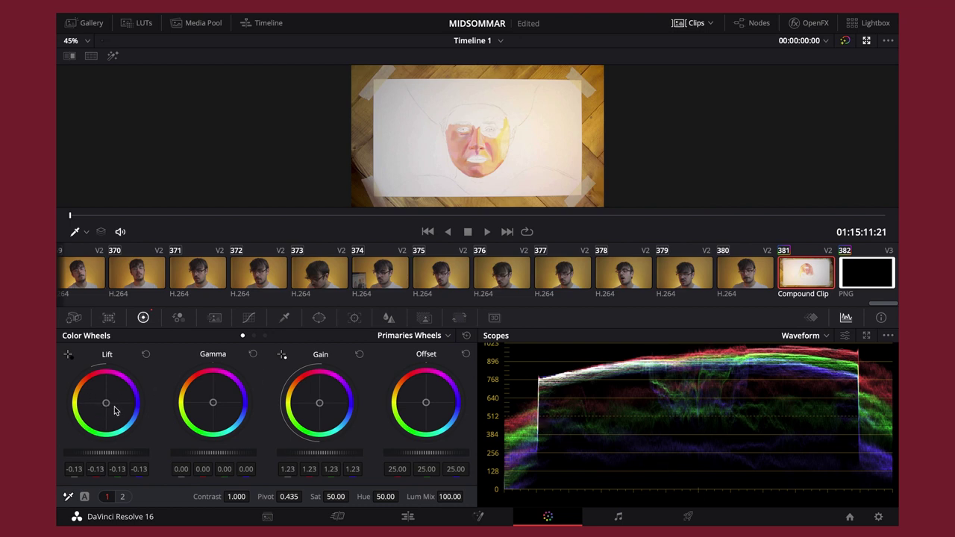
Shift the lift color balance toward blue, to -0.15 red, -0.13 green and -0.05 blue, and nudge the gain balance to 1.22 green
{"action": "left_click_drag", "start_coordinate": [108, 409], "coordinate": [113, 405]}
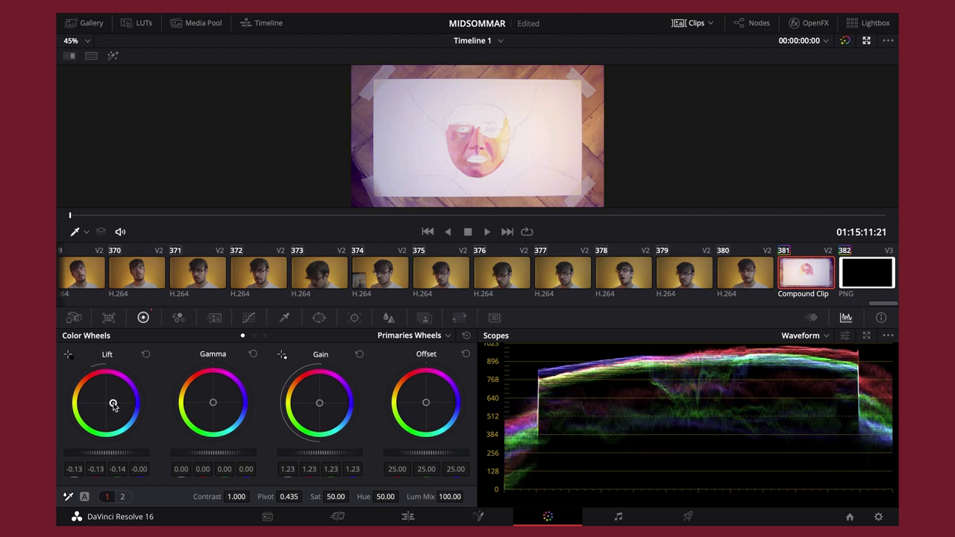
{"action": "mouse_move", "coordinate": [113, 406]}
{"action": "left_mouse_down"}
{"action": "mouse_move", "coordinate": [125, 404]}
{"action": "mouse_move", "coordinate": [110, 404]}
{"action": "left_mouse_up"}
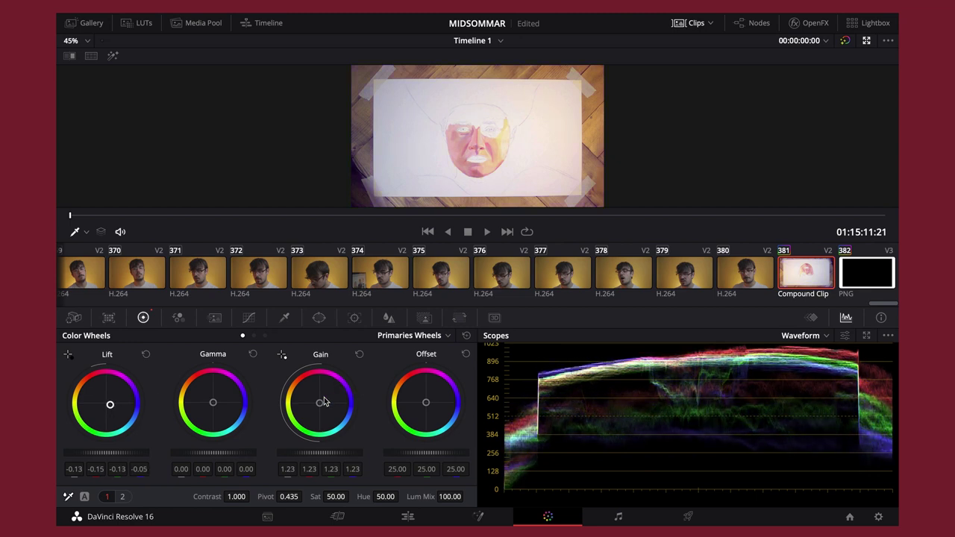
{"action": "left_click_drag", "start_coordinate": [319, 403], "coordinate": [320, 405]}
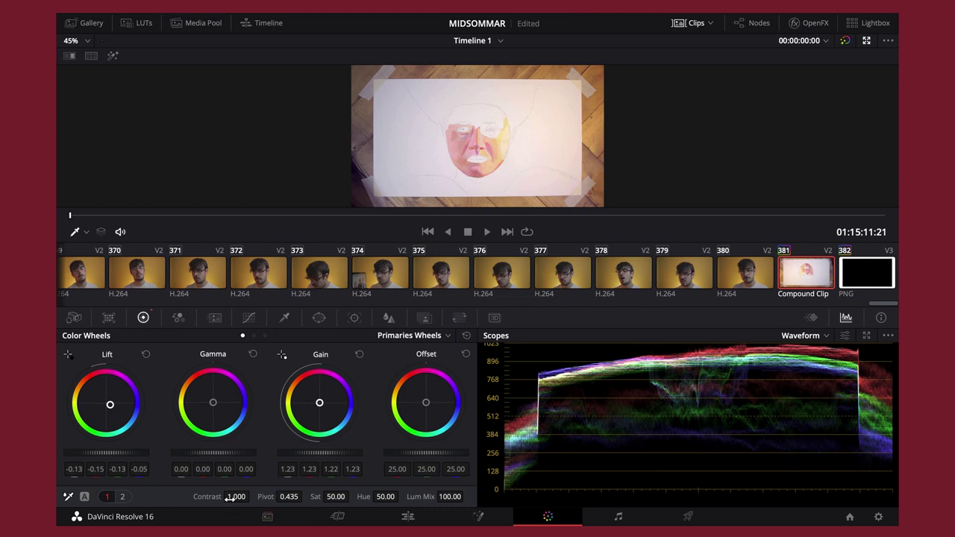
Set the art clip's contrast to 1.098, saturation to 52.20 and color temperature to -200, nudging the hue slightly
{"action": "left_click_drag", "start_coordinate": [230, 500], "coordinate": [251, 496]}
{"action": "left_click_drag", "start_coordinate": [325, 497], "coordinate": [383, 500]}
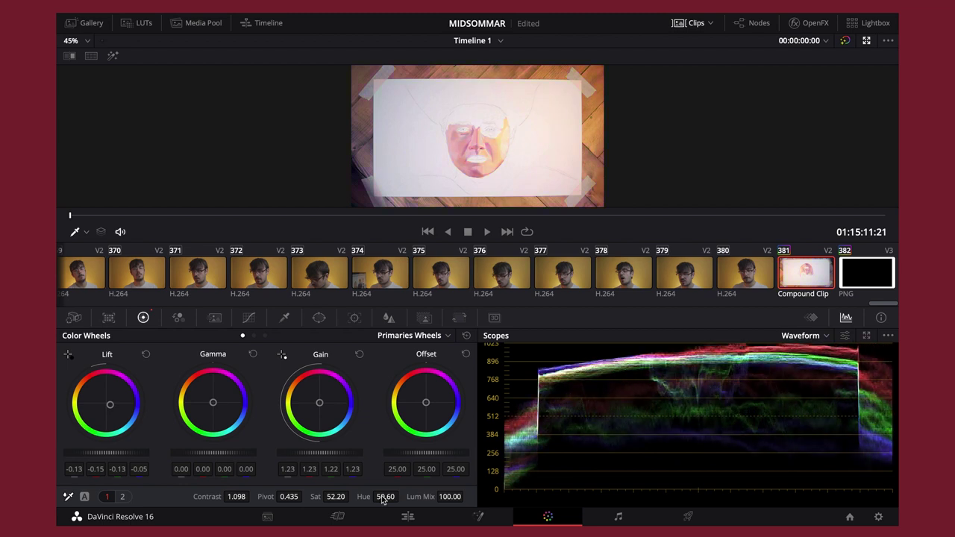
{"action": "left_click", "coordinate": [123, 497]}
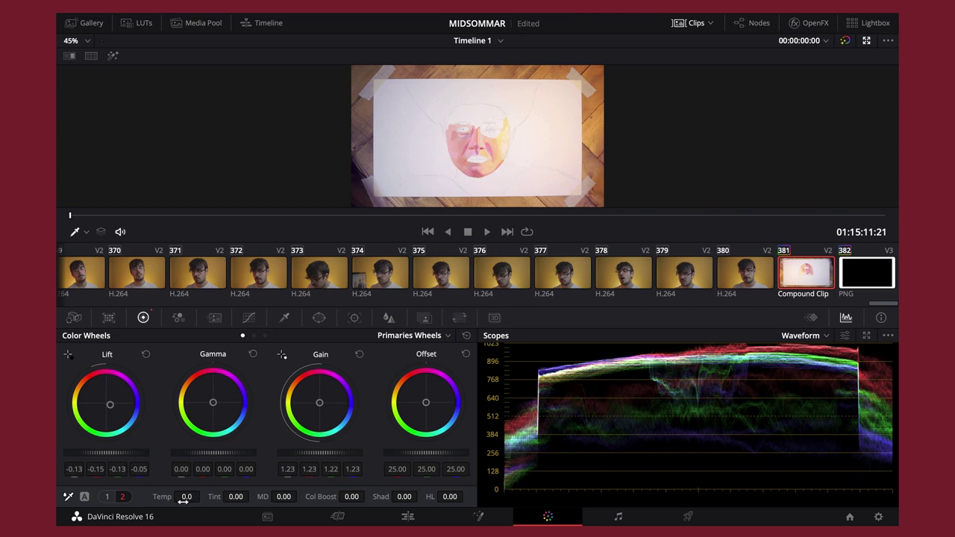
{"action": "left_click_drag", "start_coordinate": [203, 497], "coordinate": [185, 506]}
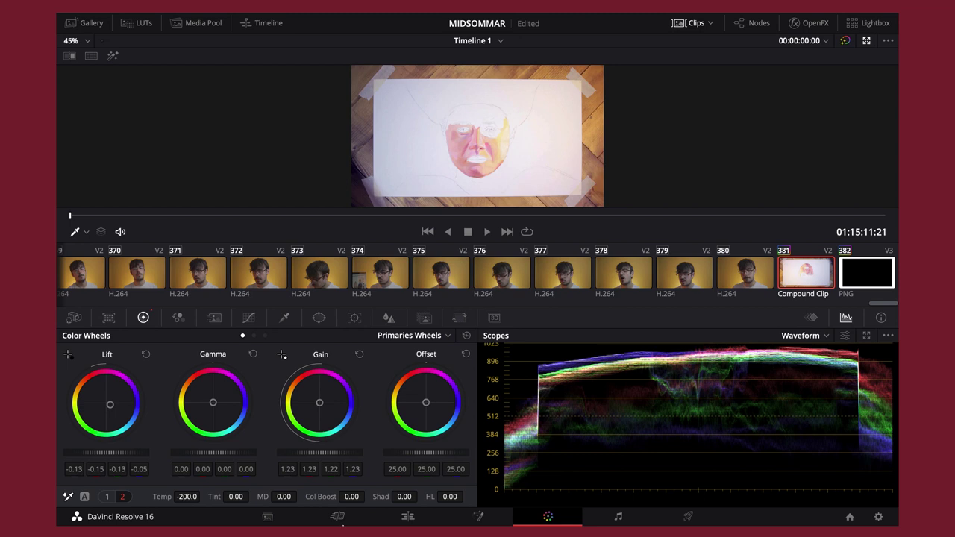
Switch to the Deliver page and name the render file MIDSOMMAR
{"action": "left_click", "coordinate": [703, 521]}
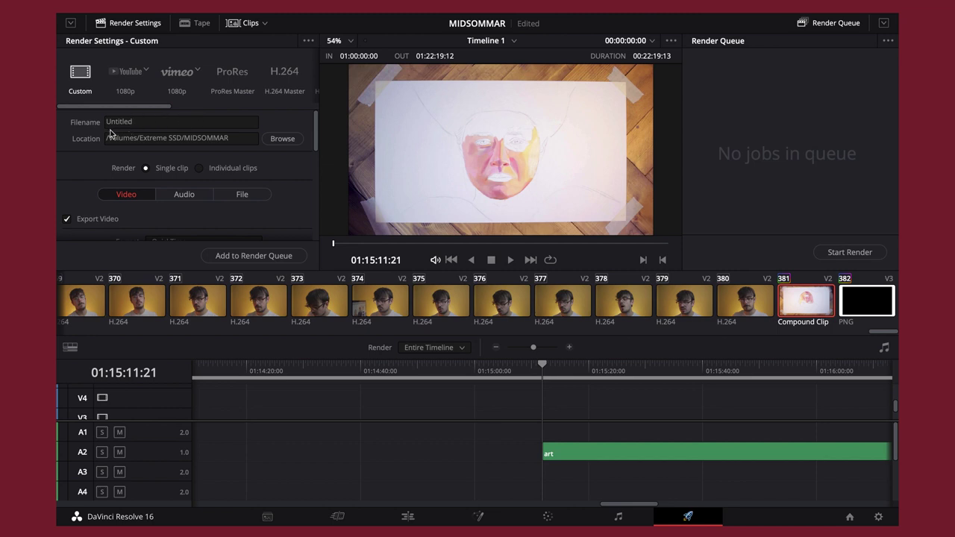
{"action": "left_click", "coordinate": [139, 121]}
{"action": "left_click_drag", "start_coordinate": [139, 121], "coordinate": [96, 121]}
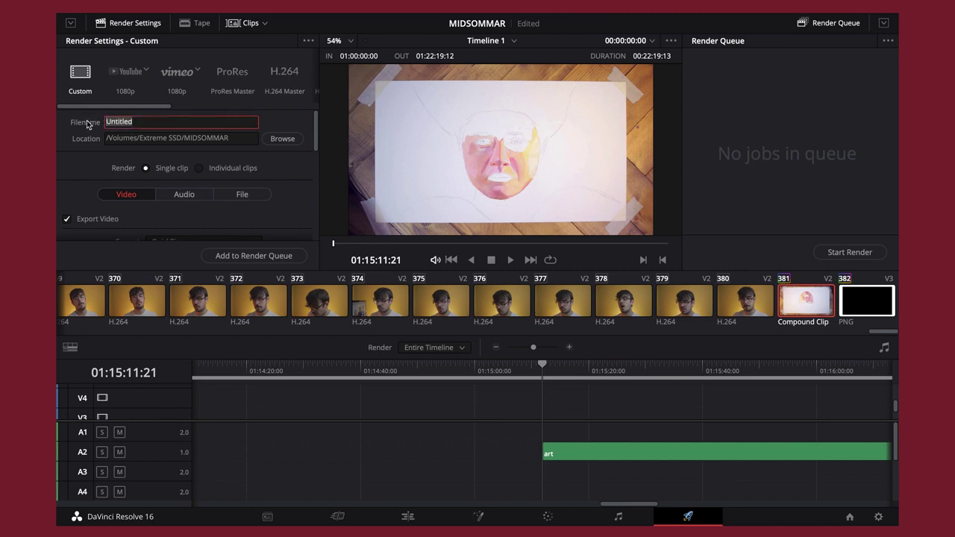
{"action": "type", "text": "MIDSOMMAR"}
Save the render destination as the MIDSOMMAR folder on Extreme SSD, with the filename MIDSOMMAR123_
{"action": "left_click", "coordinate": [278, 142]}
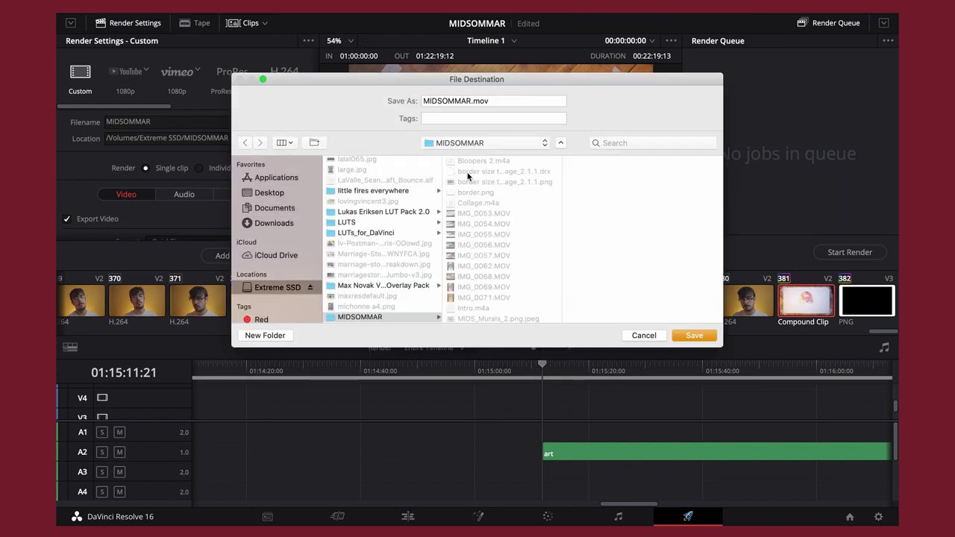
{"action": "scroll", "coordinate": [384, 288], "scroll_direction": "down", "scroll_amount": 3}
{"action": "scroll", "coordinate": [385, 288], "scroll_direction": "down", "scroll_amount": 1}
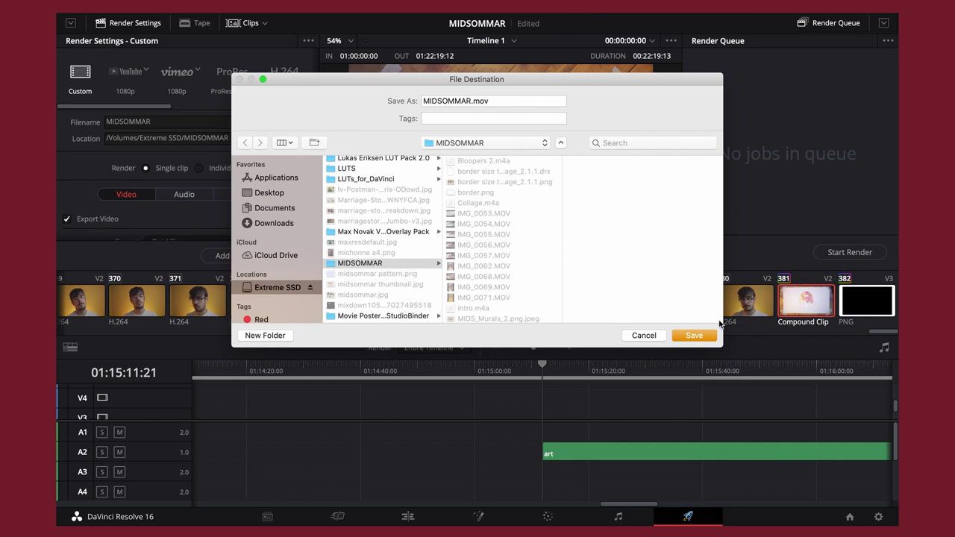
{"action": "left_click", "coordinate": [694, 336]}
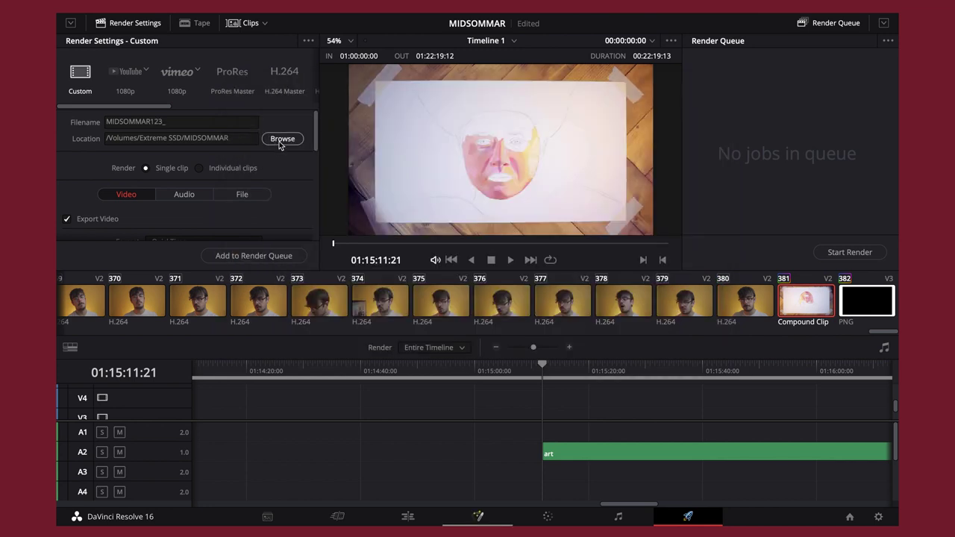
Review the video export settings, including format, codec, quality and encoding, and check the available resolution and frame rate options
{"action": "scroll", "coordinate": [253, 176], "scroll_direction": "down", "scroll_amount": 3}
{"action": "scroll", "coordinate": [253, 177], "scroll_direction": "down", "scroll_amount": 1}
{"action": "scroll", "coordinate": [253, 177], "scroll_direction": "down", "scroll_amount": 4}
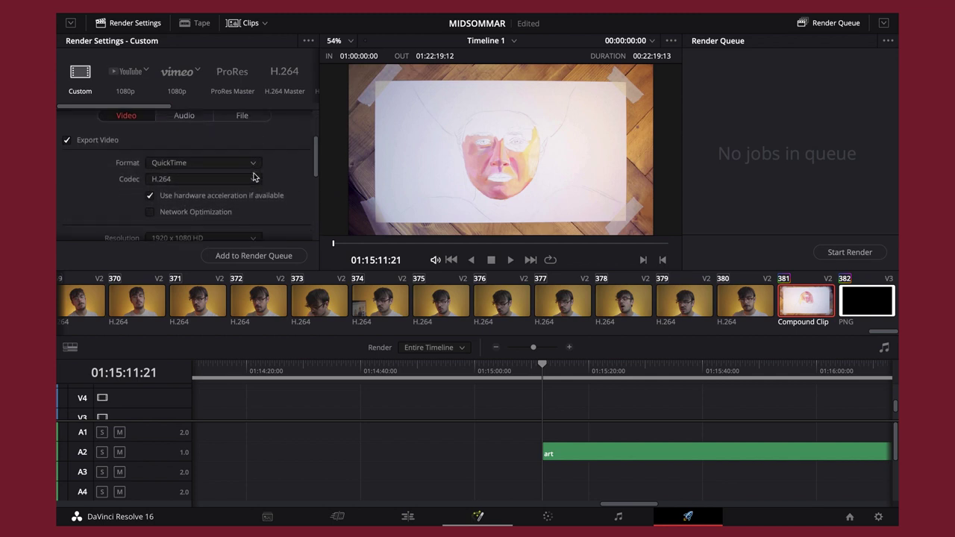
{"action": "scroll", "coordinate": [253, 177], "scroll_direction": "down", "scroll_amount": 1}
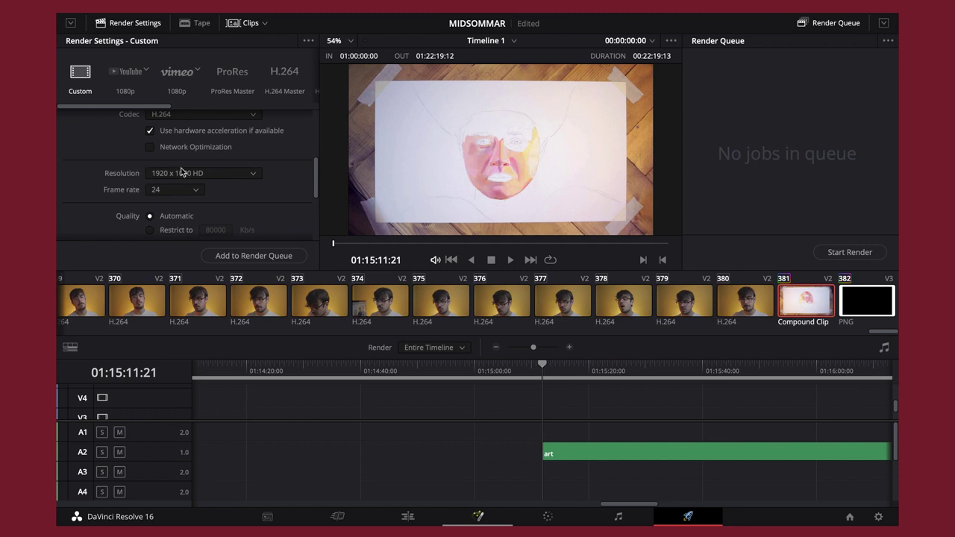
{"action": "left_click", "coordinate": [232, 177]}
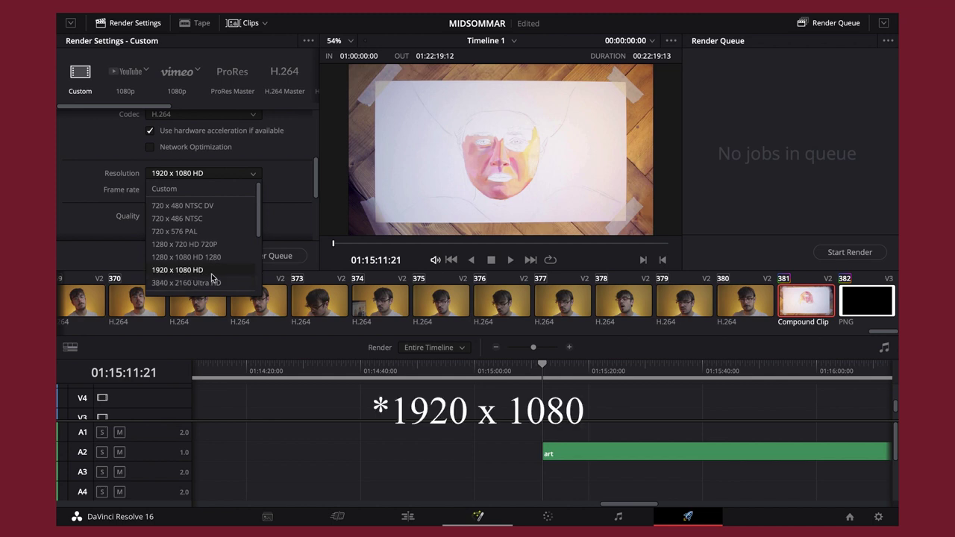
{"action": "left_click", "coordinate": [292, 215]}
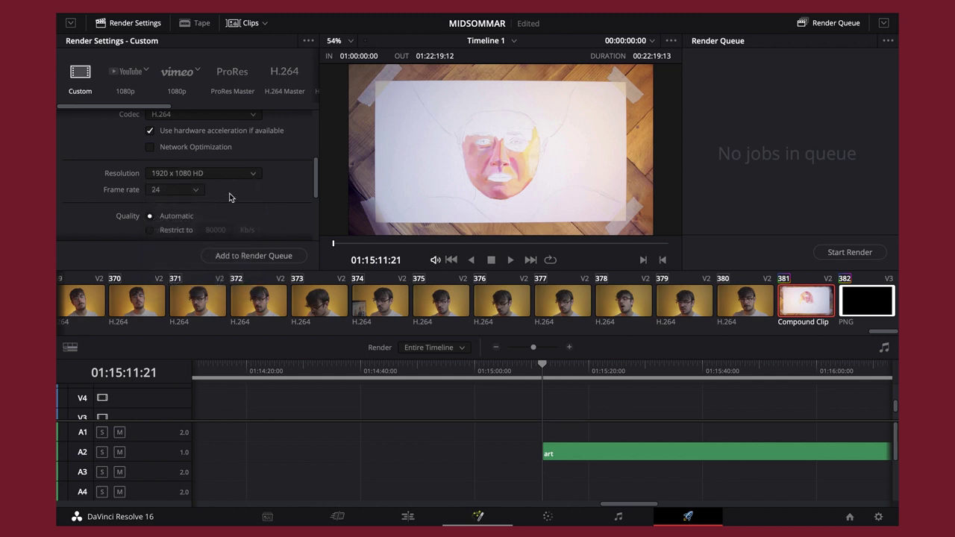
{"action": "left_click", "coordinate": [190, 194]}
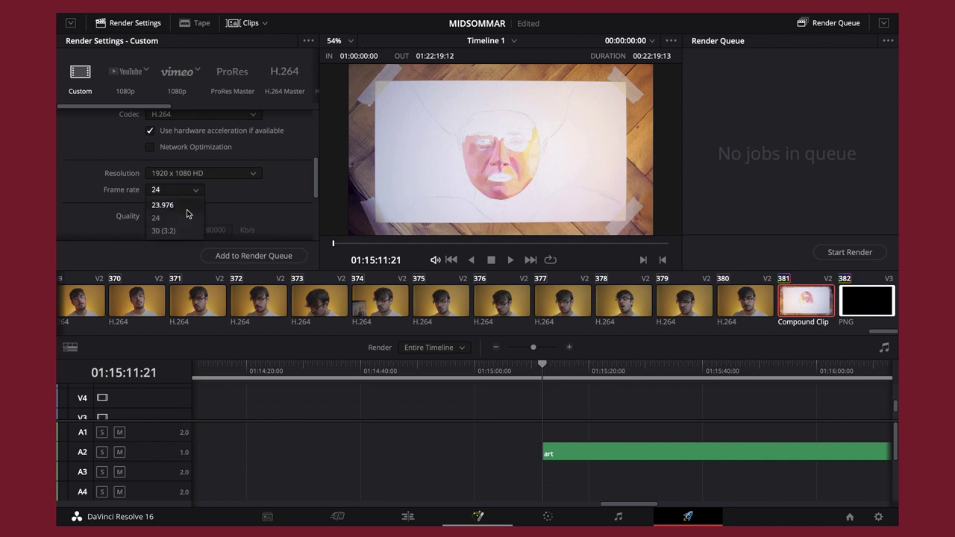
{"action": "left_click", "coordinate": [244, 204]}
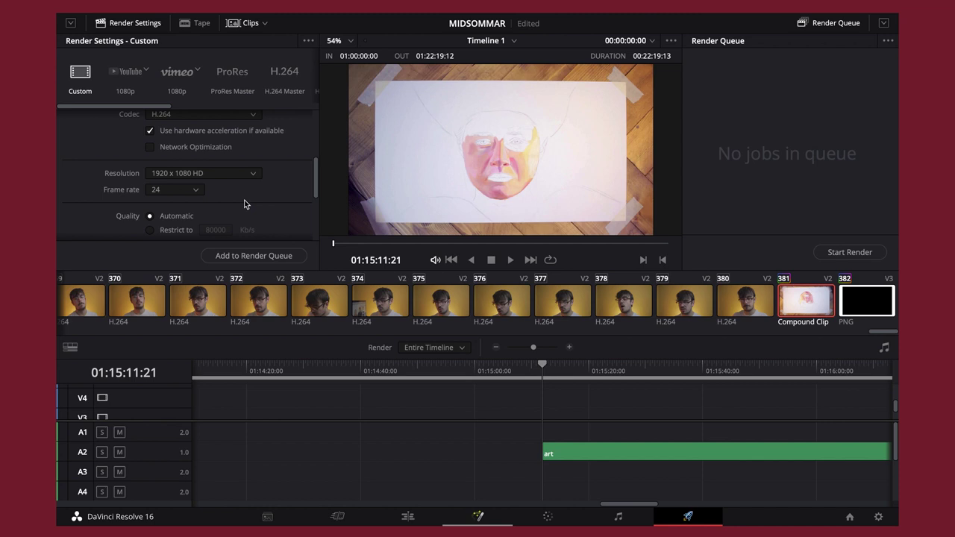
{"action": "scroll", "coordinate": [244, 204], "scroll_direction": "down", "scroll_amount": 3}
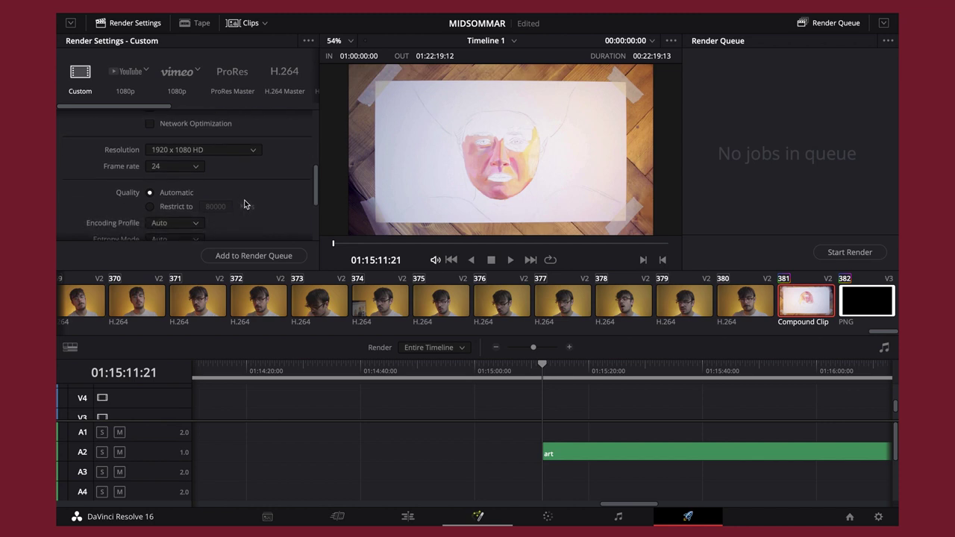
{"action": "scroll", "coordinate": [244, 203], "scroll_direction": "down", "scroll_amount": 1}
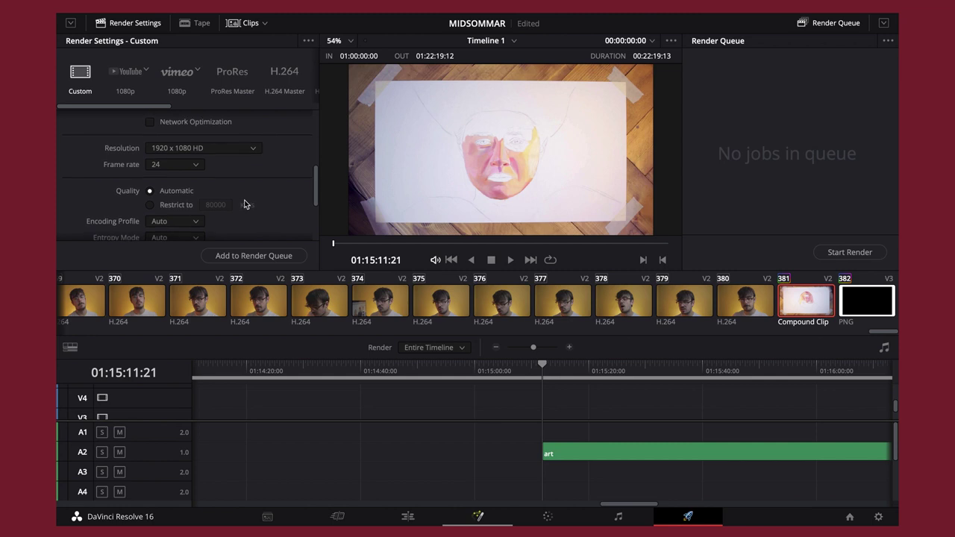
{"action": "scroll", "coordinate": [244, 204], "scroll_direction": "down", "scroll_amount": 10}
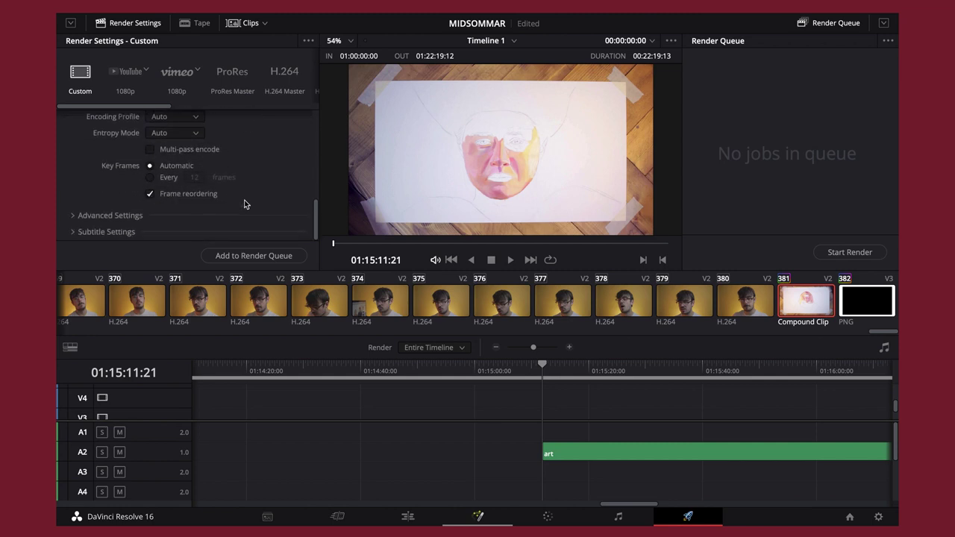
{"action": "scroll", "coordinate": [244, 204], "scroll_direction": "up", "scroll_amount": 12}
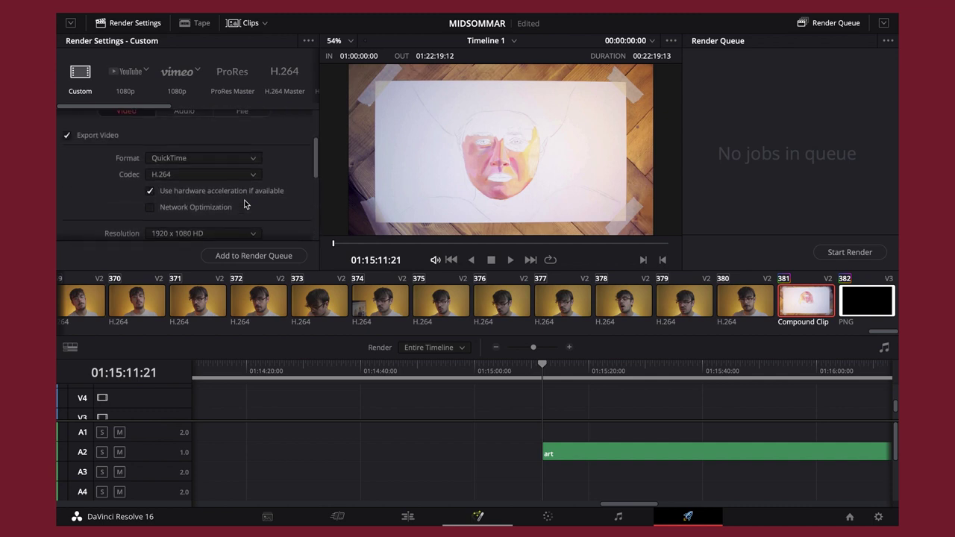
Add Timeline 1 to the render queue with the current export settings, and run the render briefly before stopping it
{"action": "scroll", "coordinate": [244, 204], "scroll_direction": "up", "scroll_amount": 2}
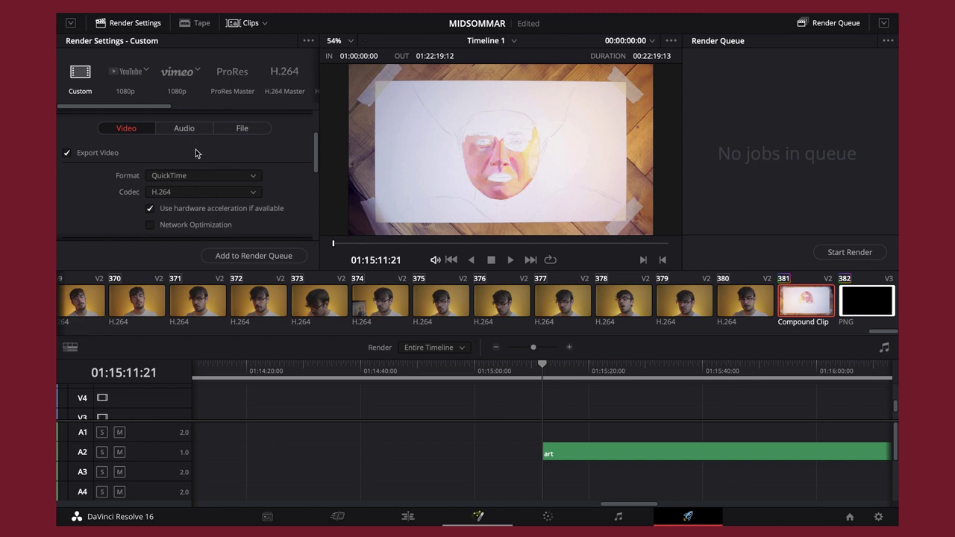
{"action": "left_click", "coordinate": [250, 257]}
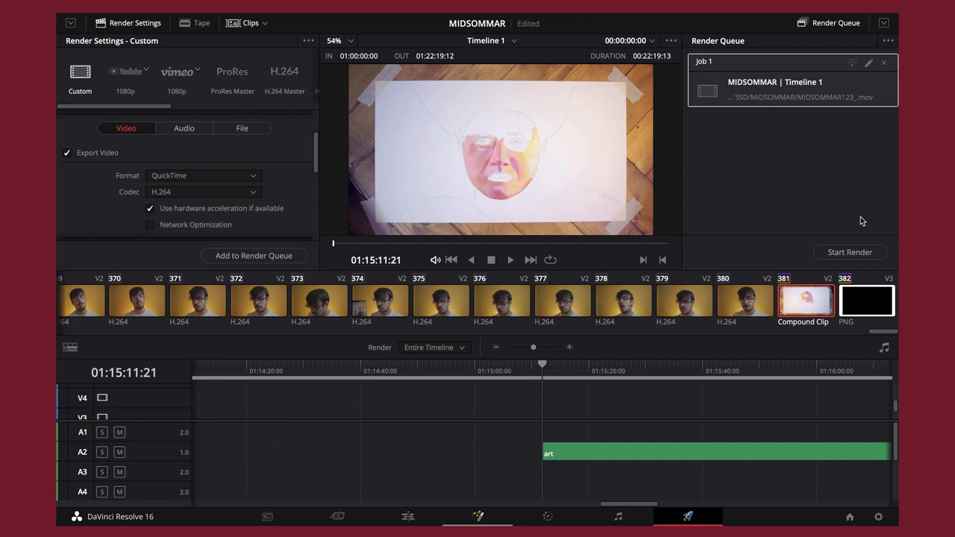
{"action": "left_click", "coordinate": [841, 251]}
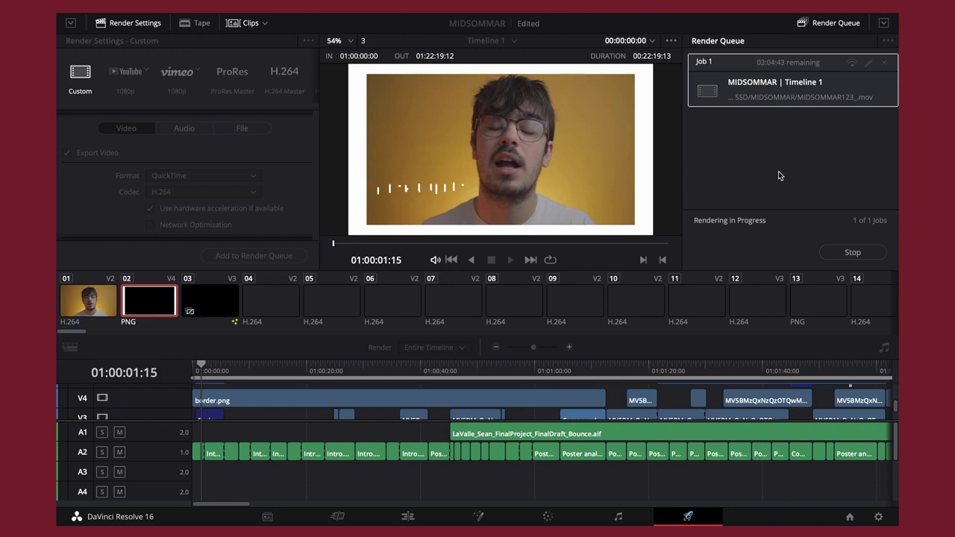
{"action": "left_click", "coordinate": [847, 254]}
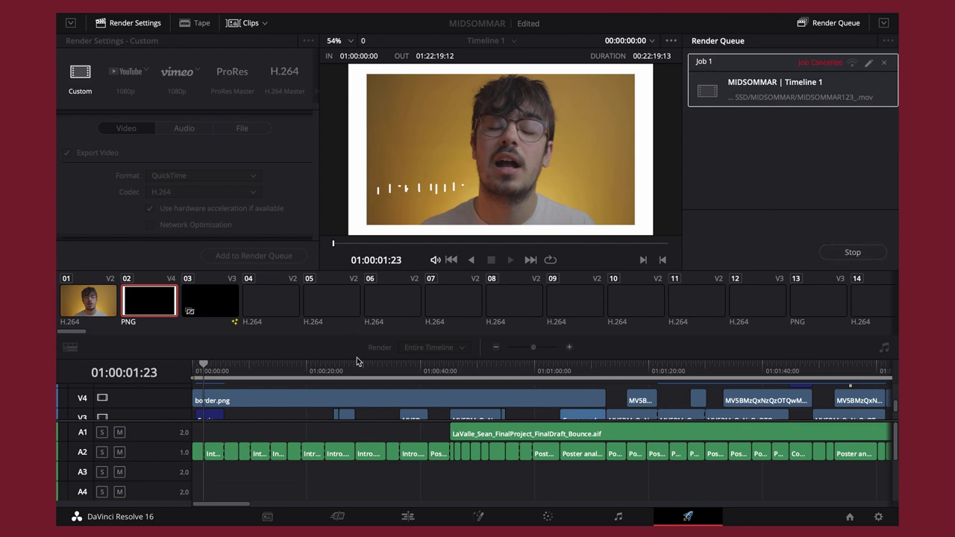
Switch to QuickTime Player and open the exported MIDSOMMAR movie from the MIDSOMMAR folder to view it from the beginning
{"action": "key", "text": "ctrl+super+f"}
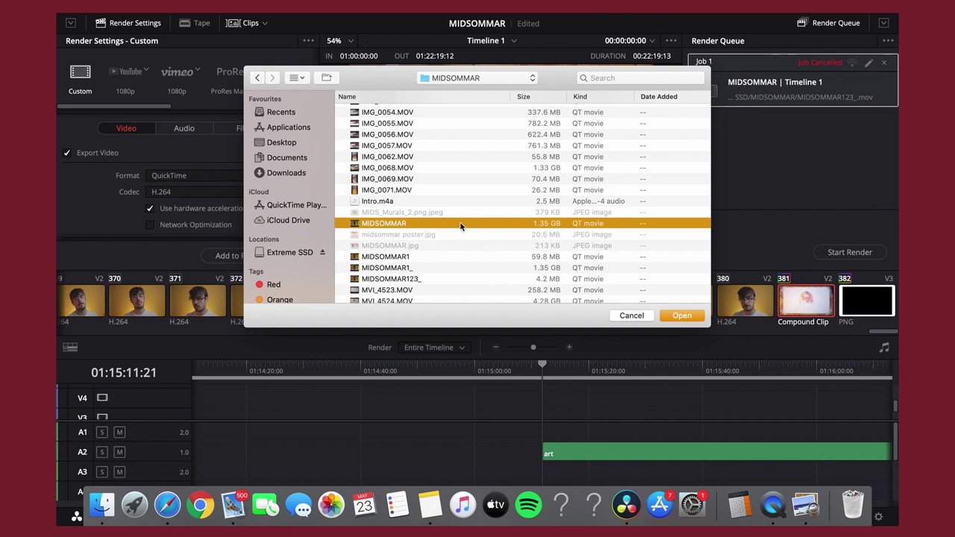
{"action": "double_click", "coordinate": [460, 224]}
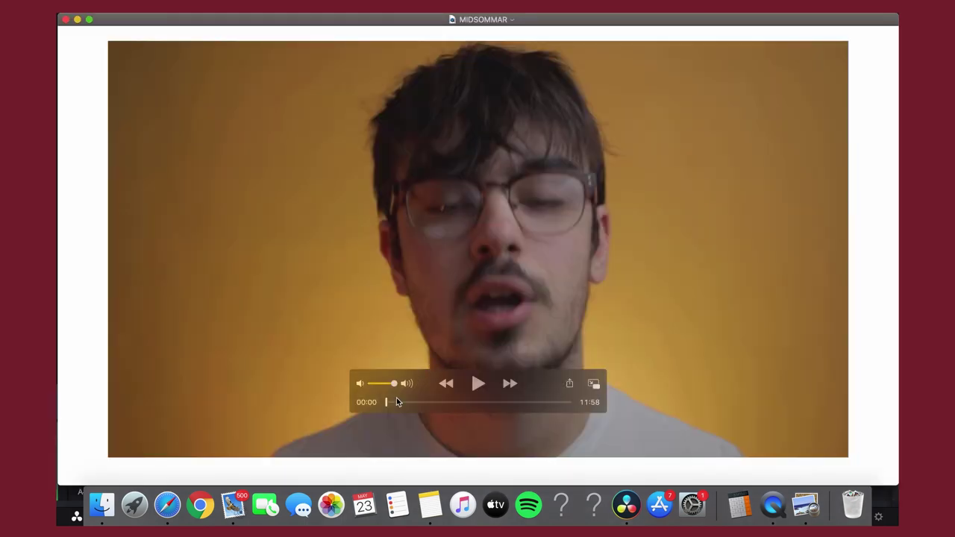
{"action": "mouse_move", "coordinate": [385, 402]}
{"action": "left_mouse_down"}
{"action": "mouse_move", "coordinate": [539, 405]}
{"action": "mouse_move", "coordinate": [385, 402]}
{"action": "left_mouse_up"}
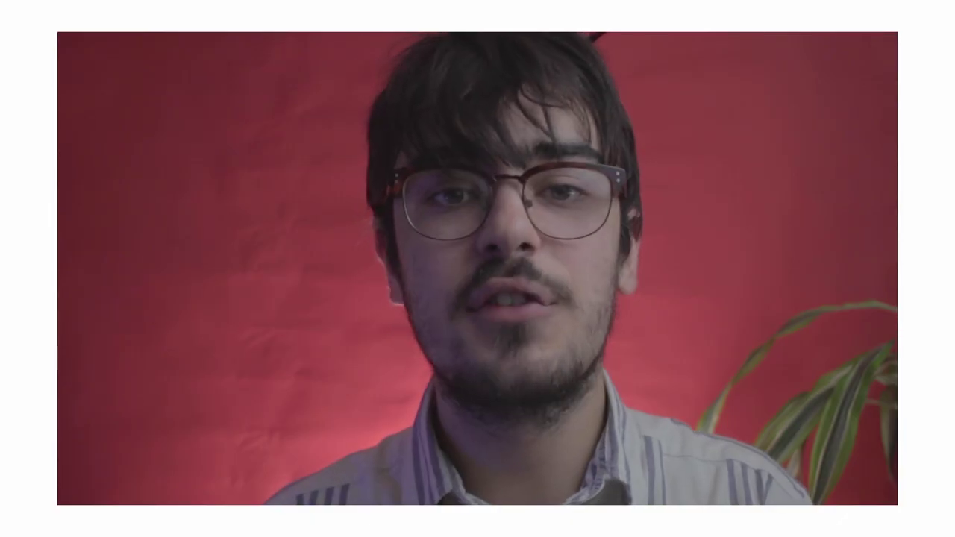